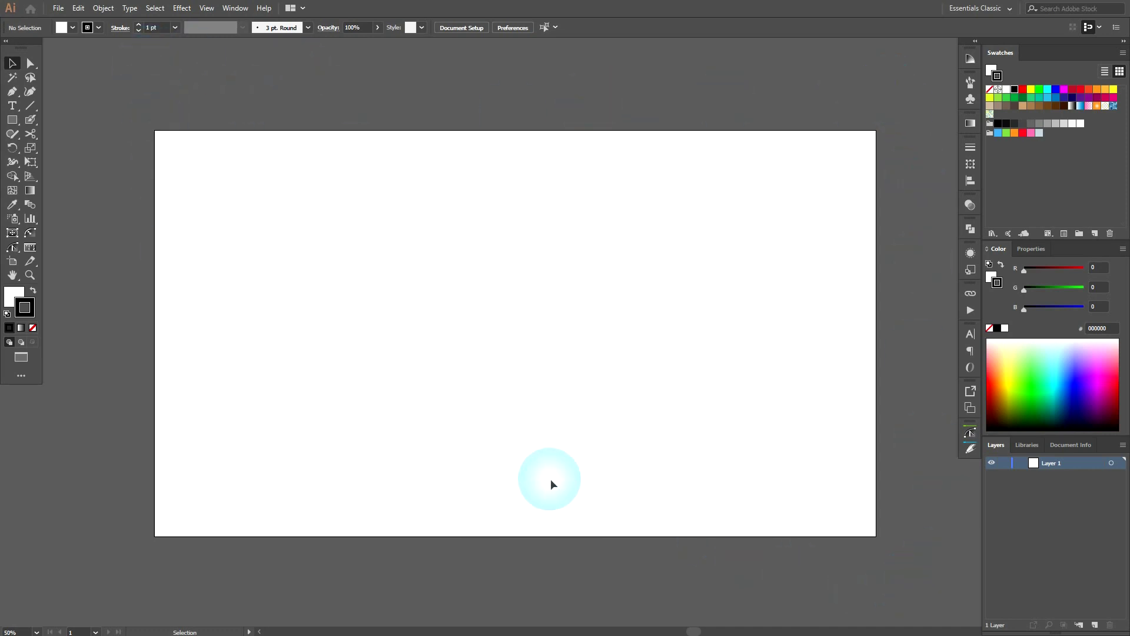
# - Draw a 1920×1080 rectangle covering the whole artboard, with no stroke
pyautogui.click(13, 121)
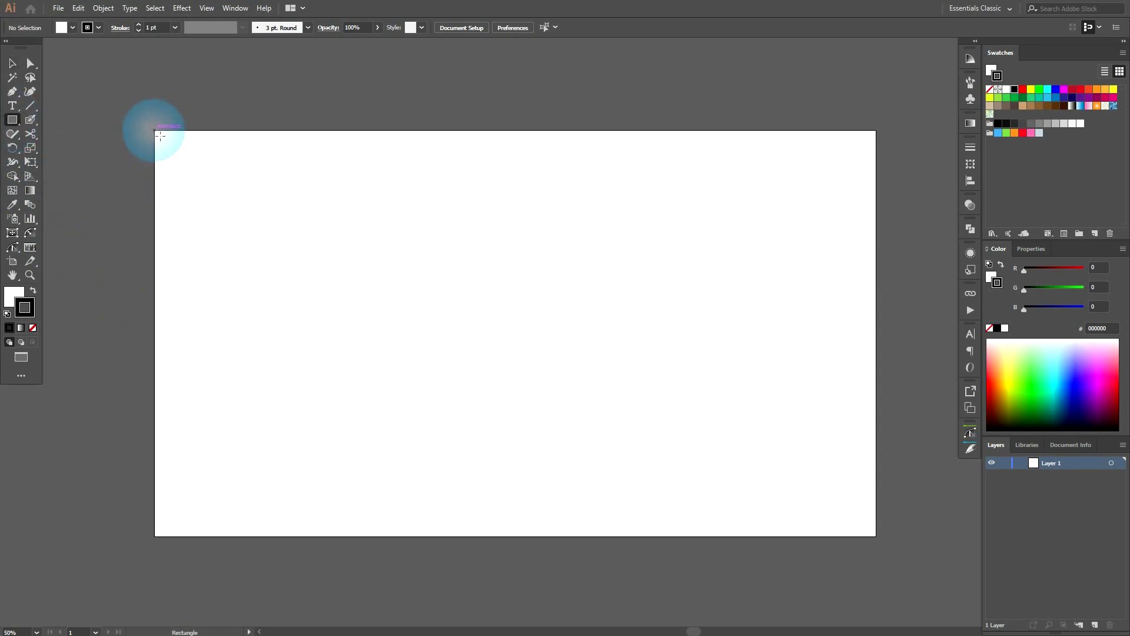
pyautogui.moveTo(160, 136); pyautogui.dragTo(881, 542)
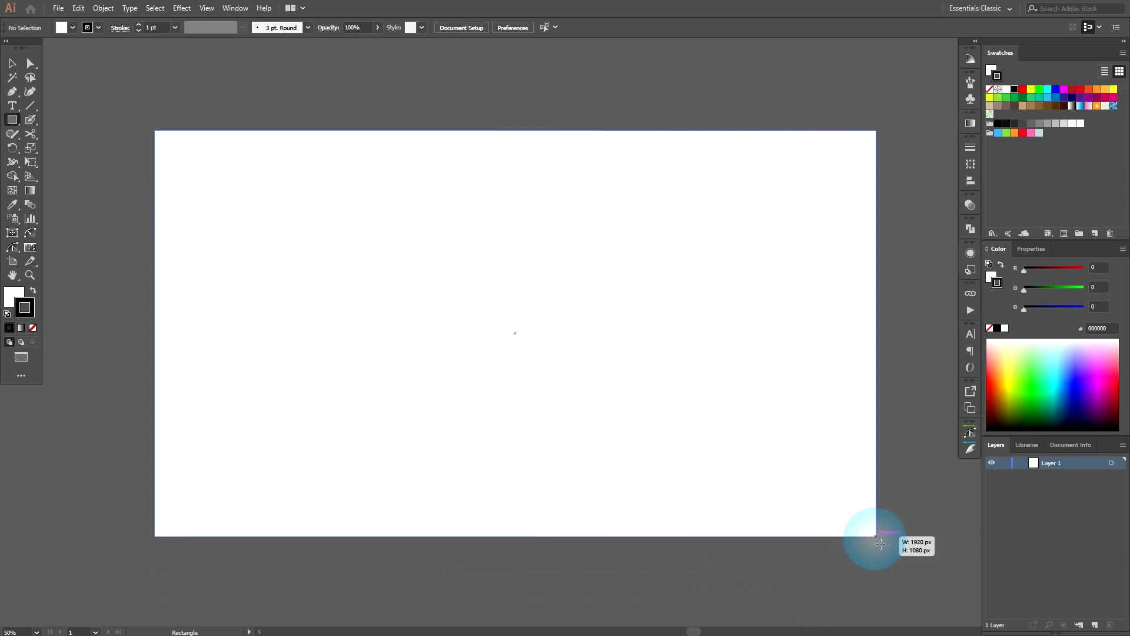
pyautogui.moveTo(881, 543); pyautogui.dragTo(877, 537)
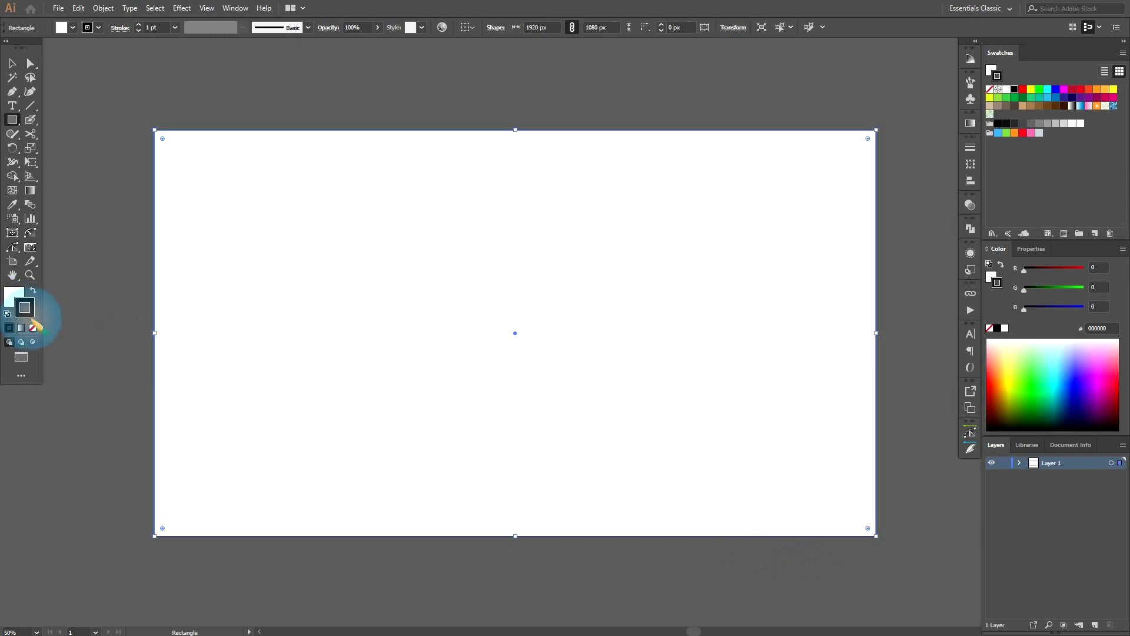
pyautogui.press('/')
# - Fill the rectangle with light grey E6E6E6 and show its colour as CMYK values
pyautogui.click(13, 294)
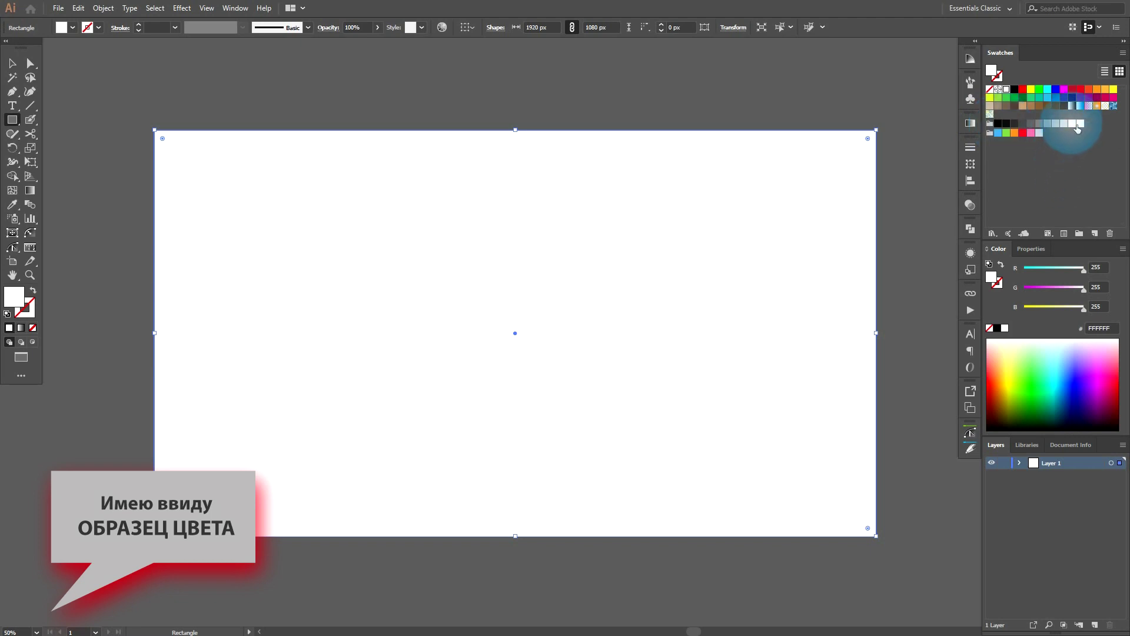
pyautogui.click(1073, 125)
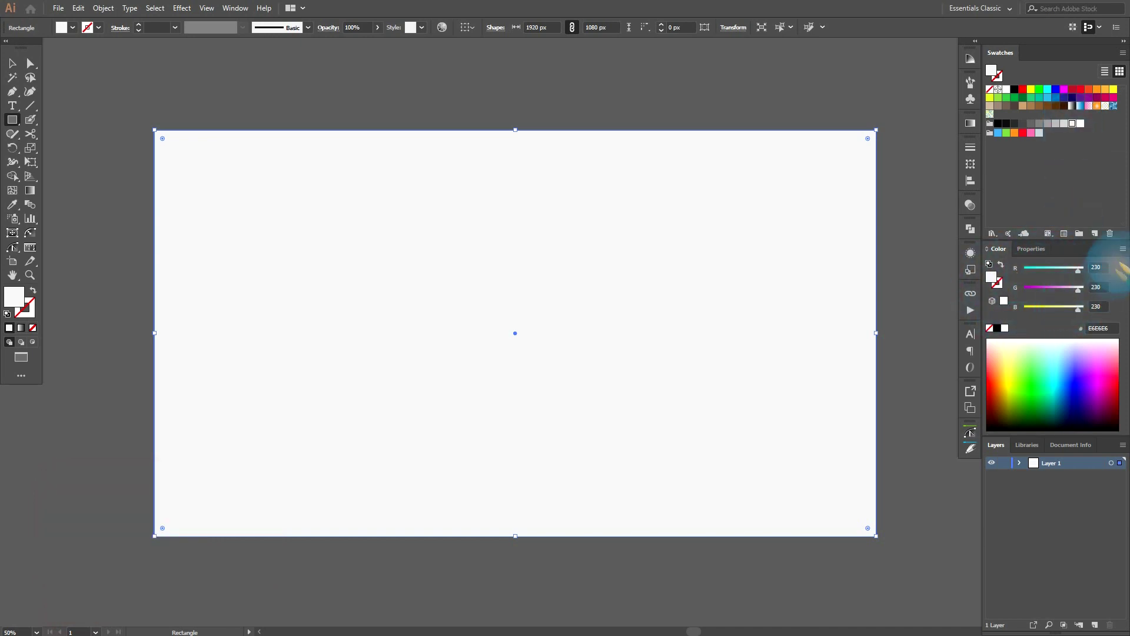
pyautogui.click(1122, 249)
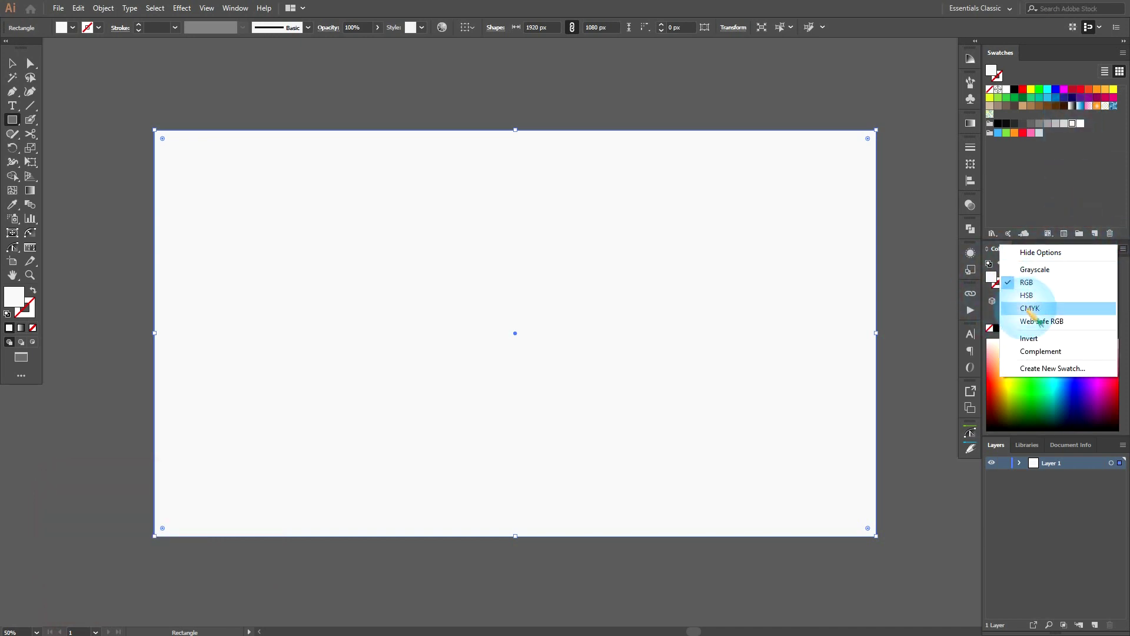
pyautogui.click(1035, 309)
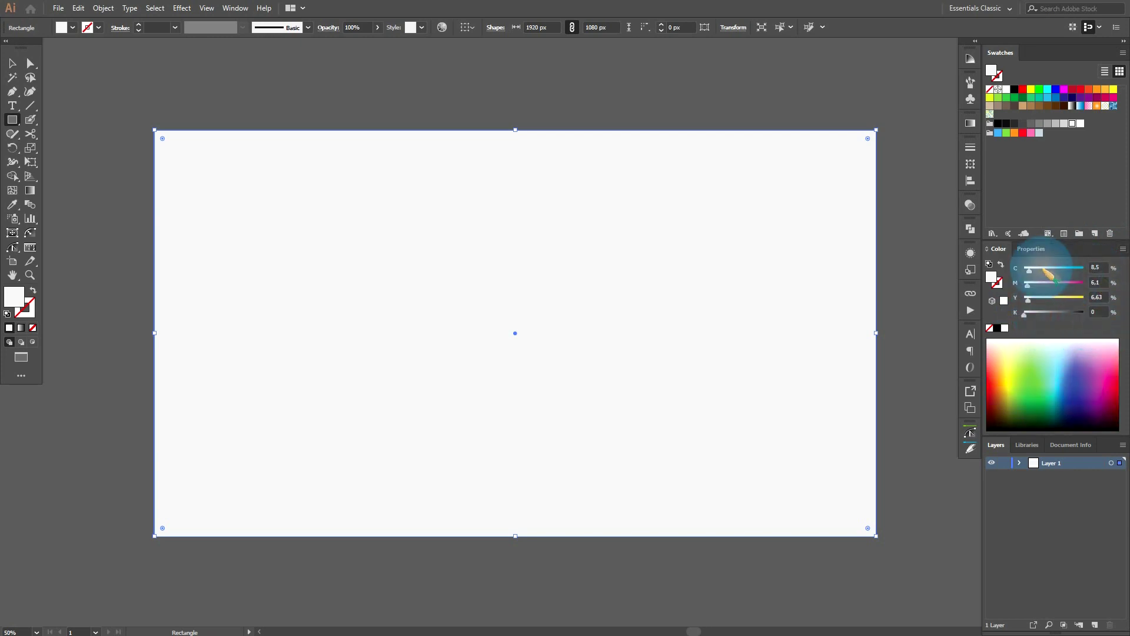
pyautogui.click(1025, 315)
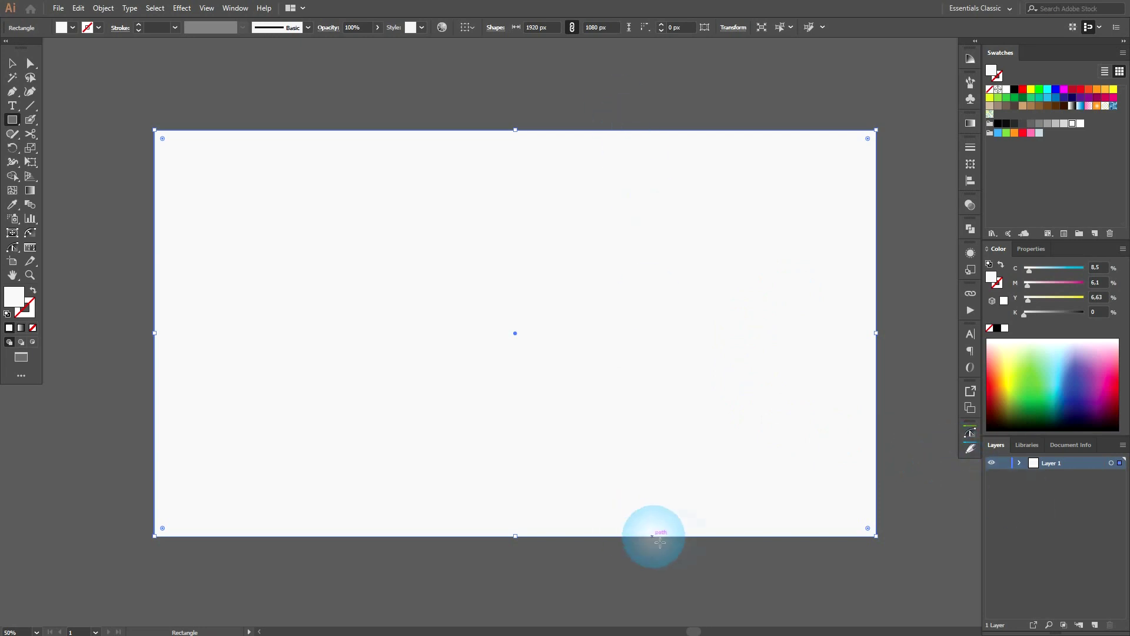
# - Lock the background <Rectangle> under Layer 1 in the Layers panel
pyautogui.click(1020, 463)
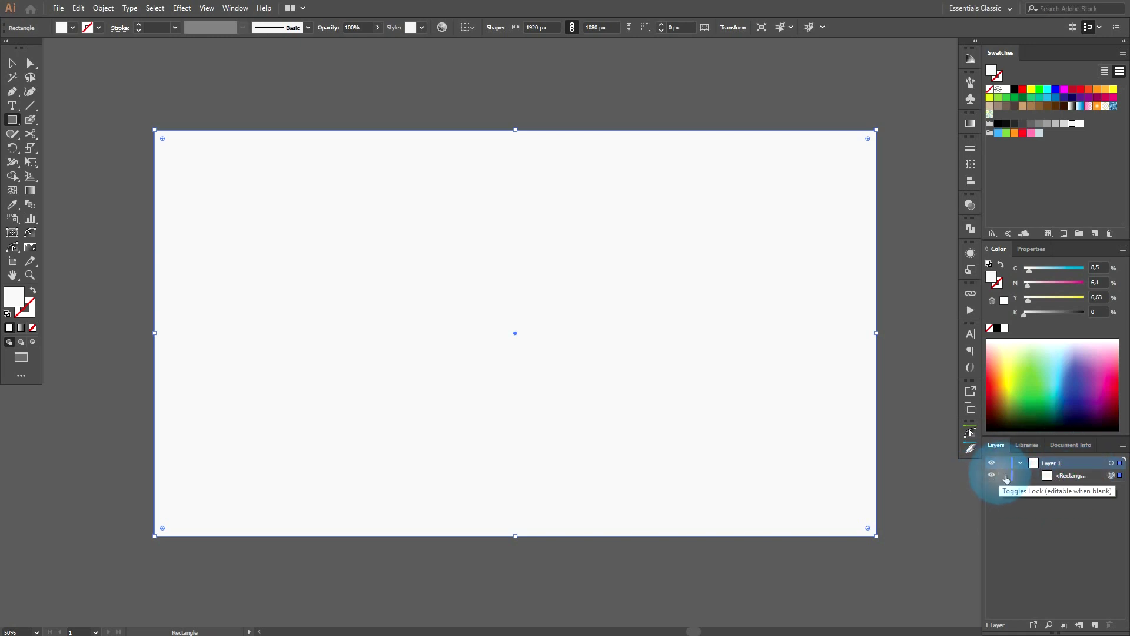
pyautogui.click(1004, 475)
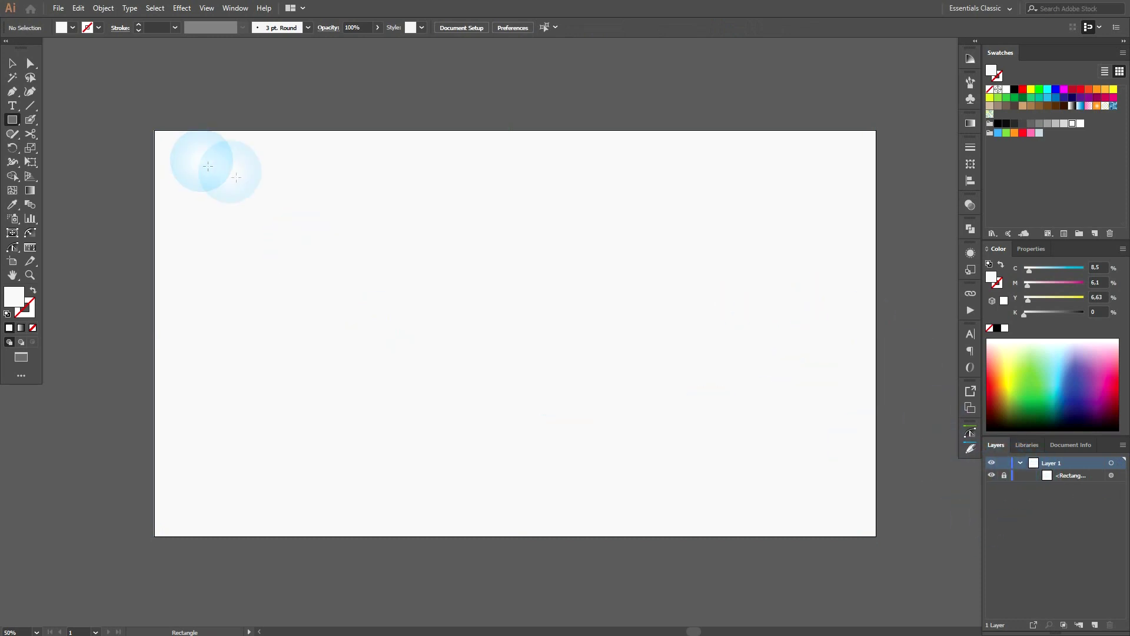
pyautogui.click(12, 63)
pyautogui.moveTo(328, 185); pyautogui.dragTo(447, 377)
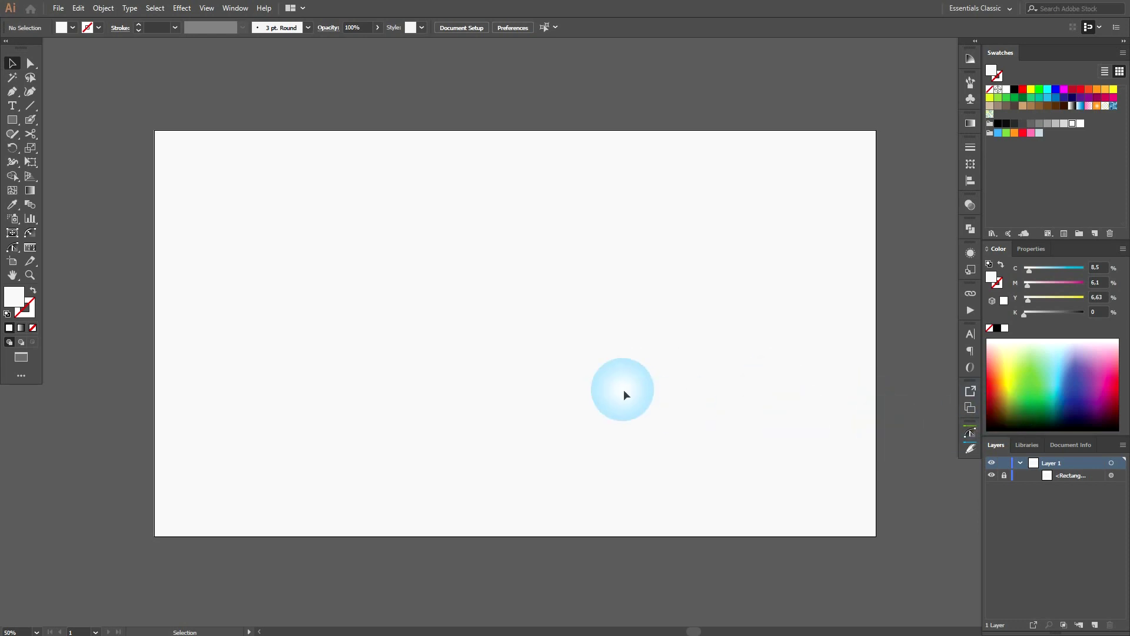
pyautogui.click(13, 120)
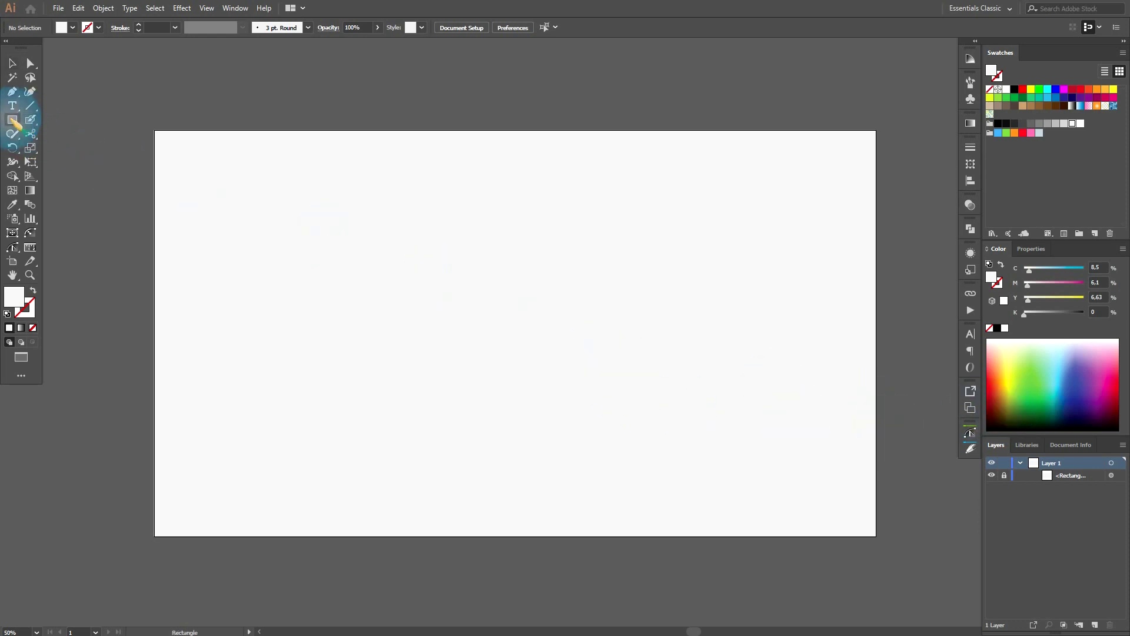
# - At 100% zoom, draw a 338 px circle outward from its centre
pyautogui.click(62, 148)
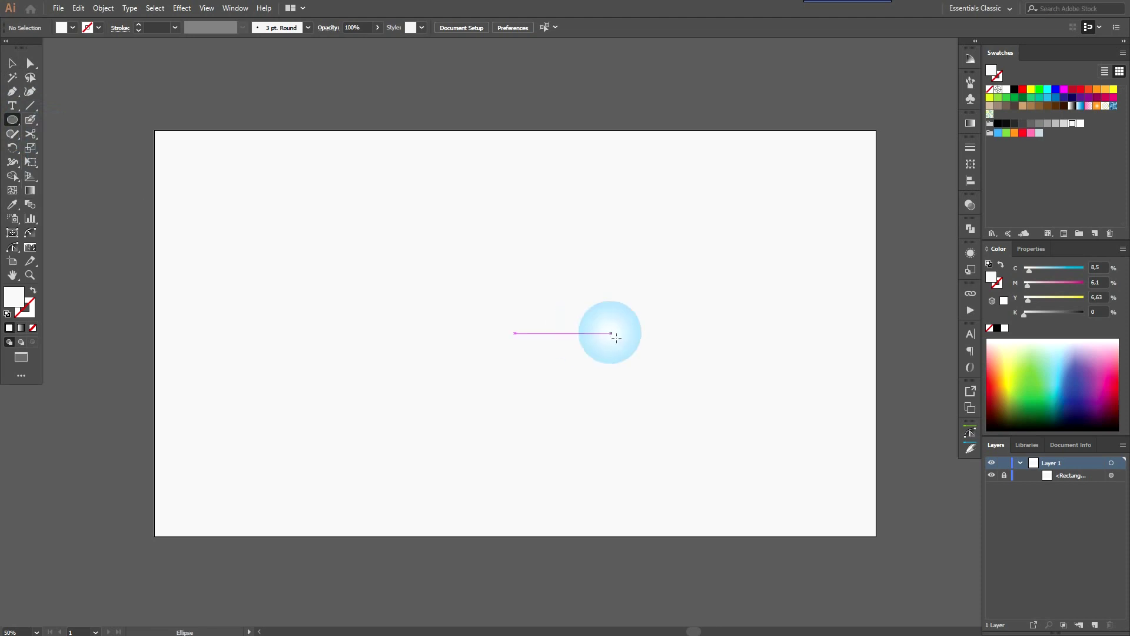
pyautogui.hotkey('ctrl', '1')
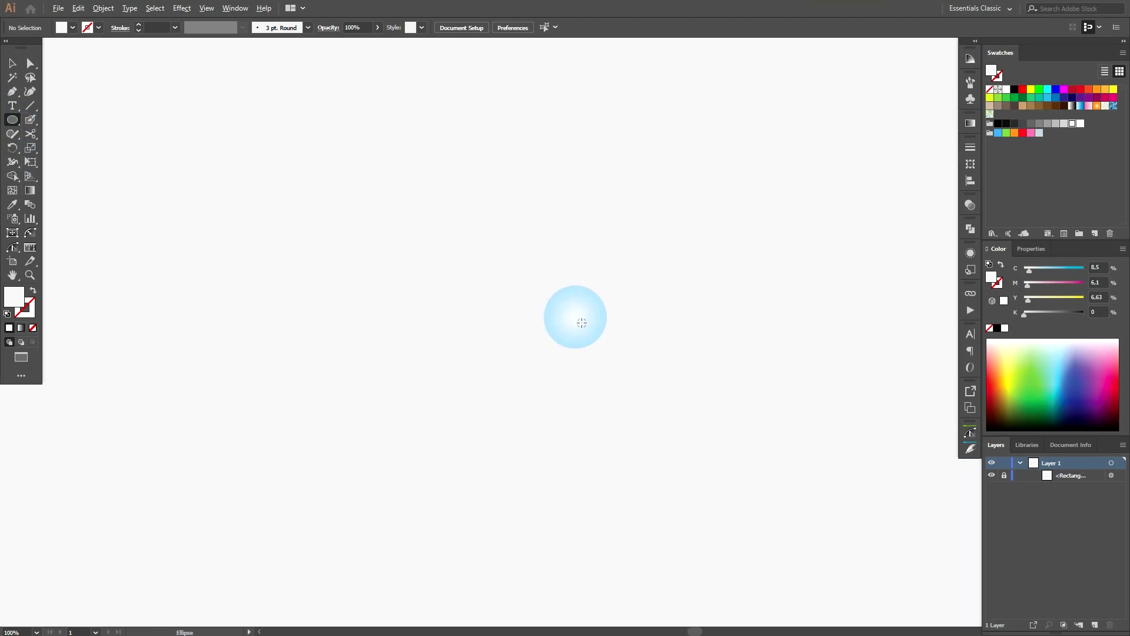
pyautogui.press('alt')
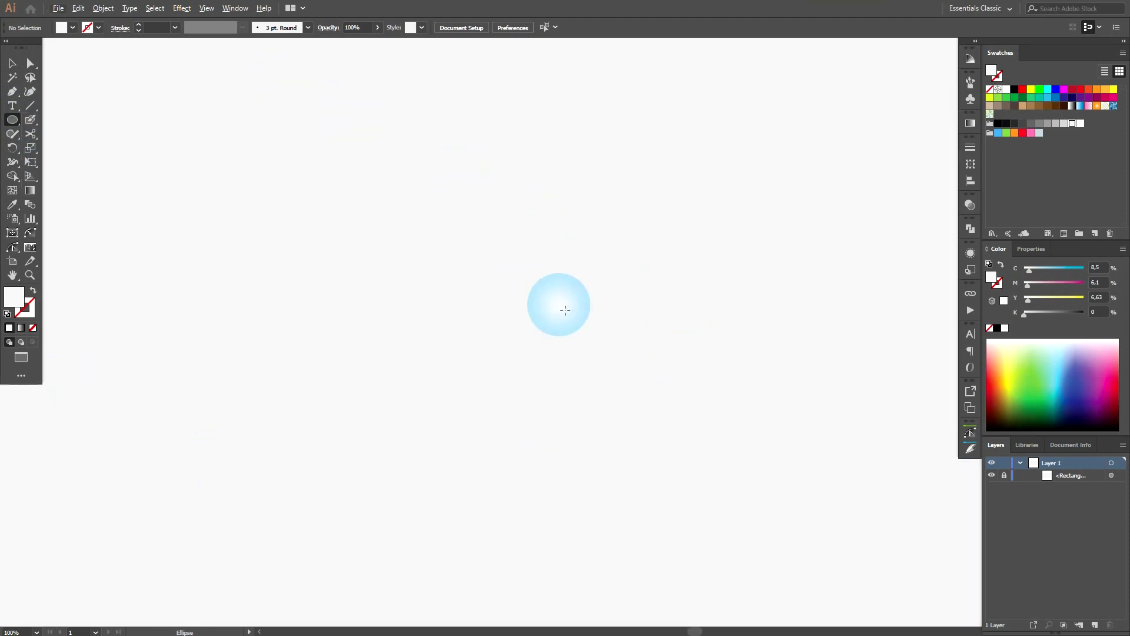
pyautogui.moveTo(640, 255); pyautogui.dragTo(765, 384)
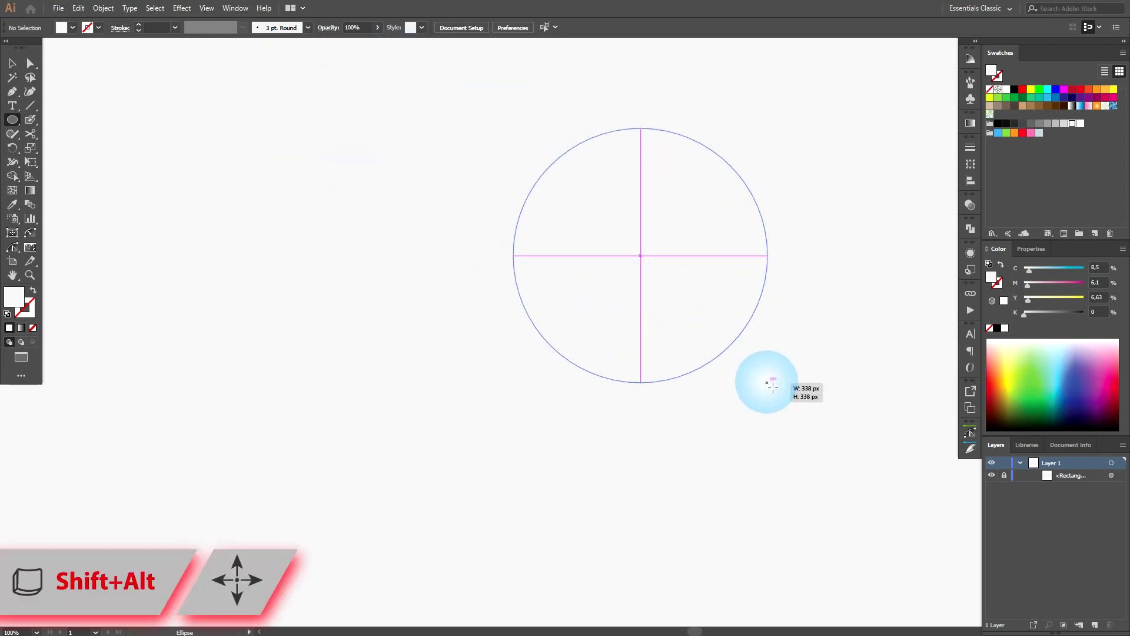
pyautogui.moveTo(765, 384); pyautogui.dragTo(768, 383)
# - Fill the circle with the near-white swatch and nudge it up and left into place
pyautogui.click(12, 63)
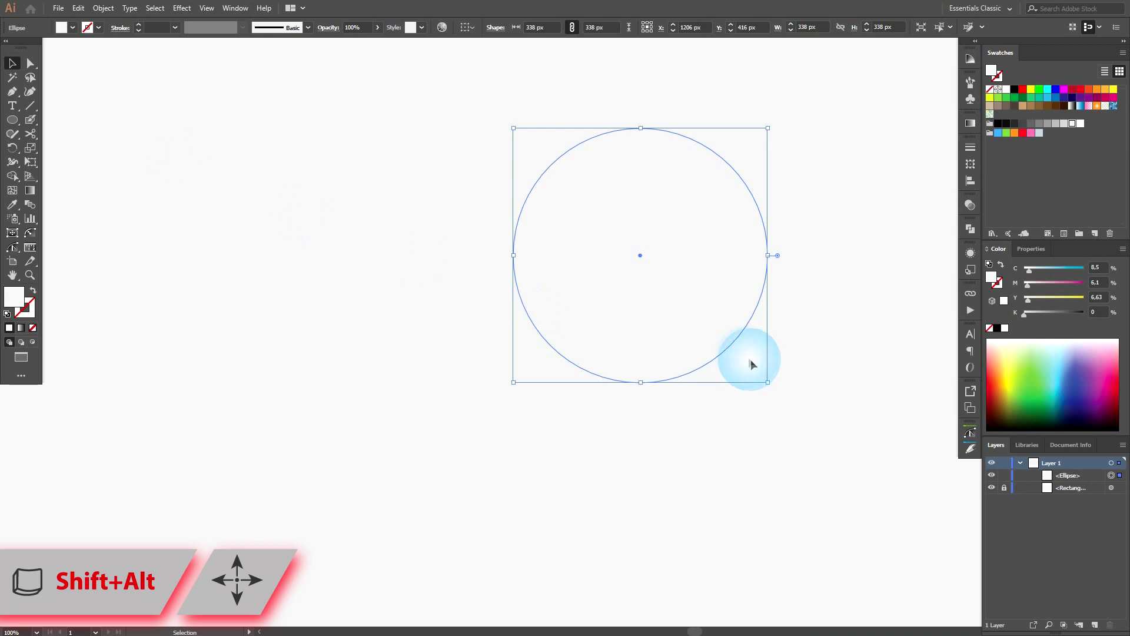
pyautogui.moveTo(733, 341); pyautogui.dragTo(641, 363)
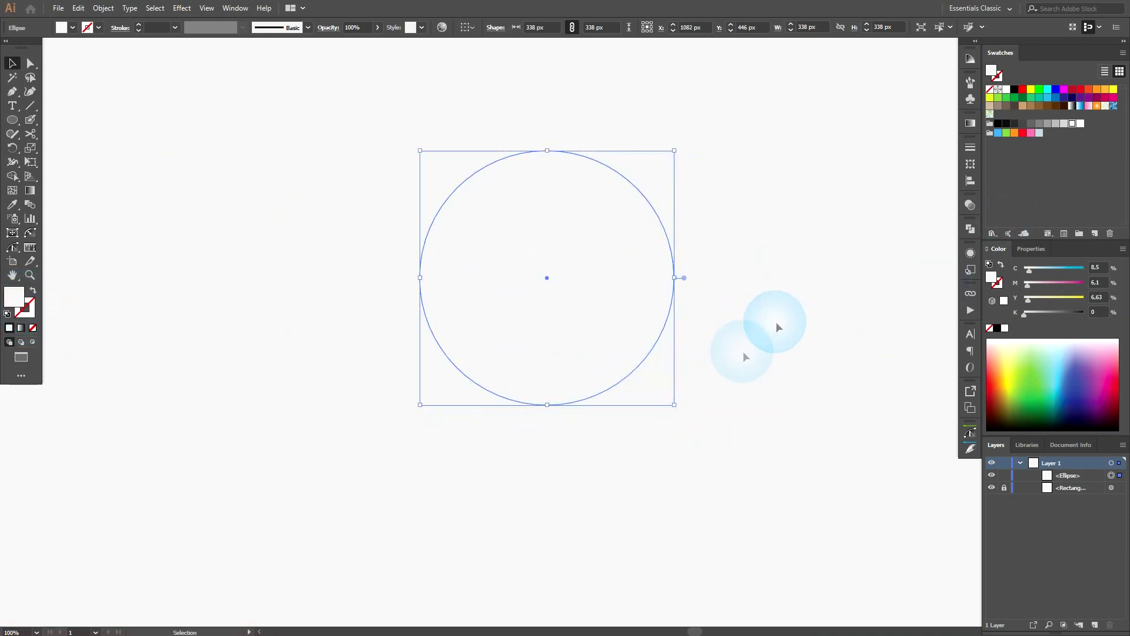
pyautogui.scroll(1, 766, 392)
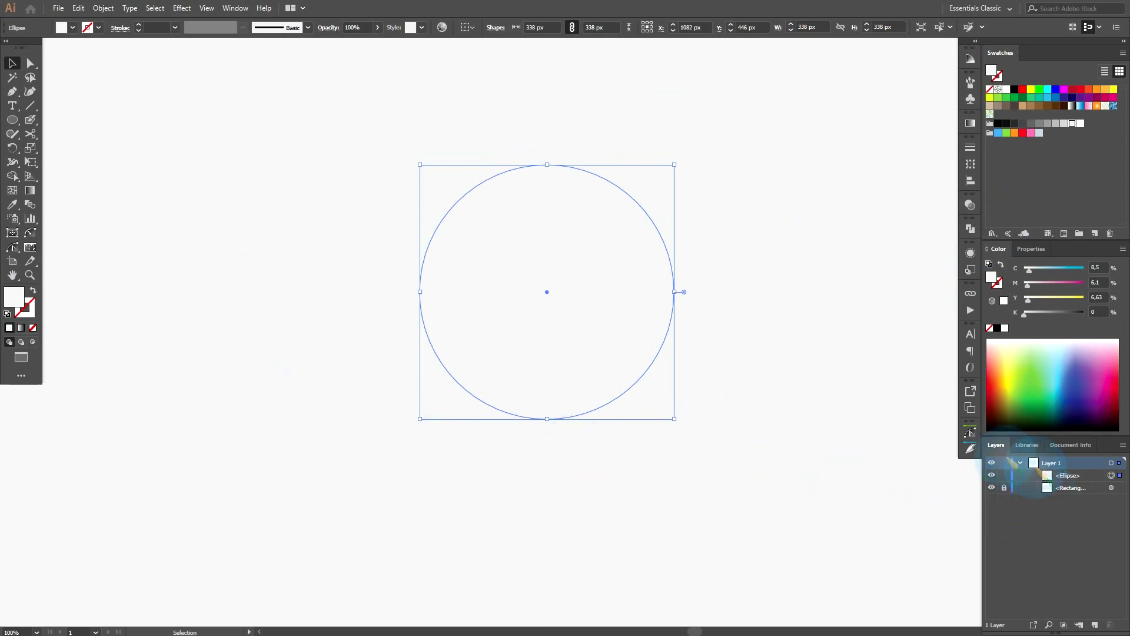
pyautogui.click(1084, 125)
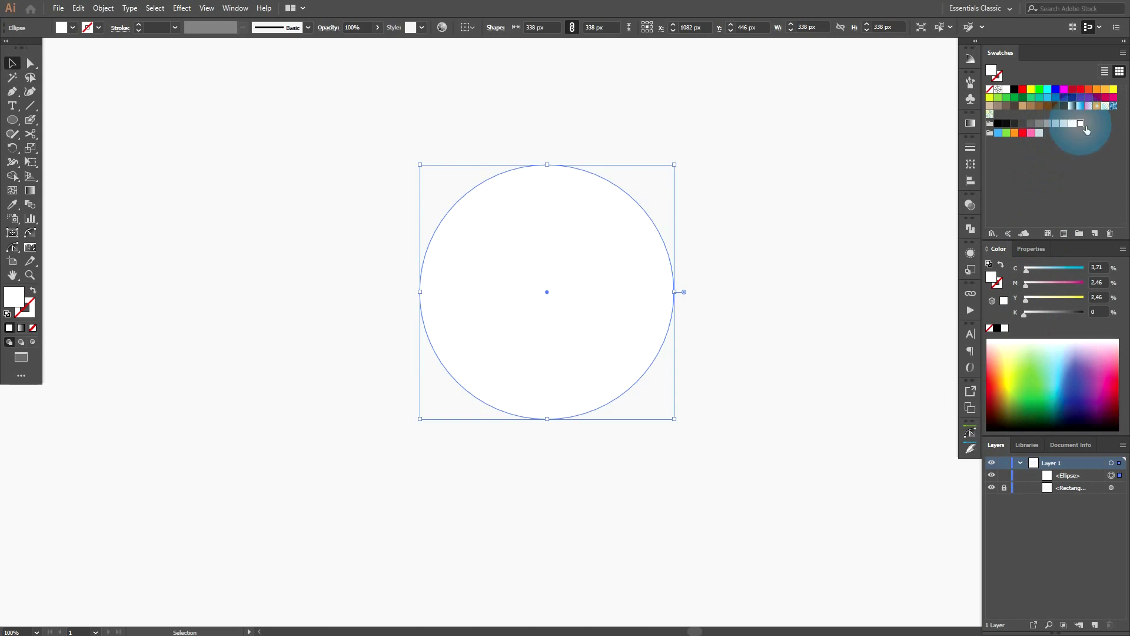
pyautogui.click(832, 423)
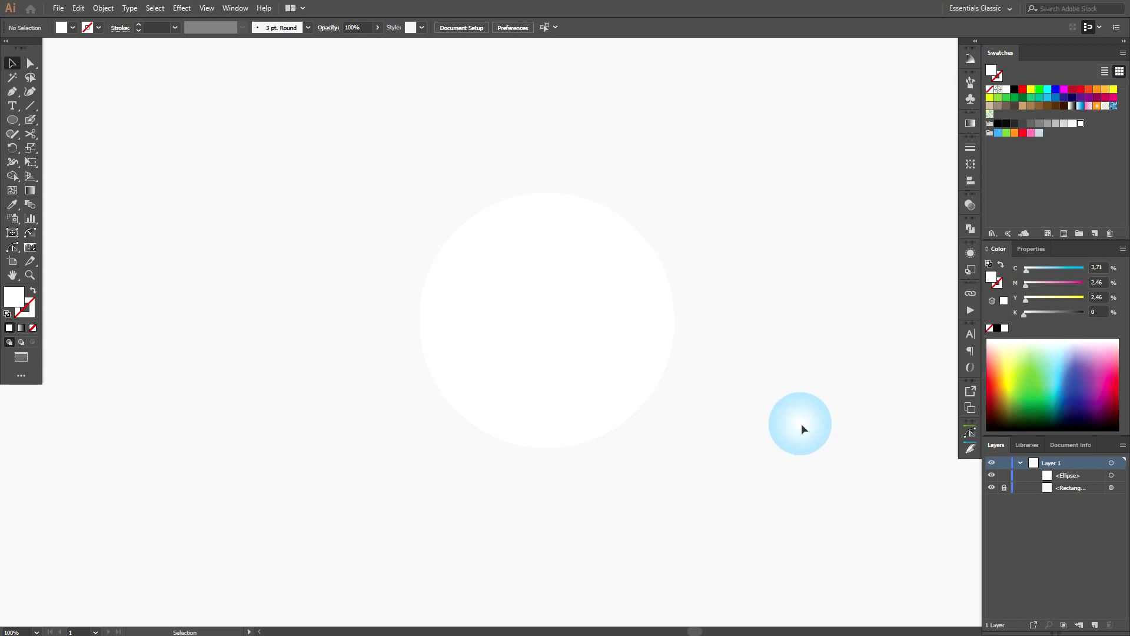
pyautogui.moveTo(654, 381); pyautogui.dragTo(643, 374)
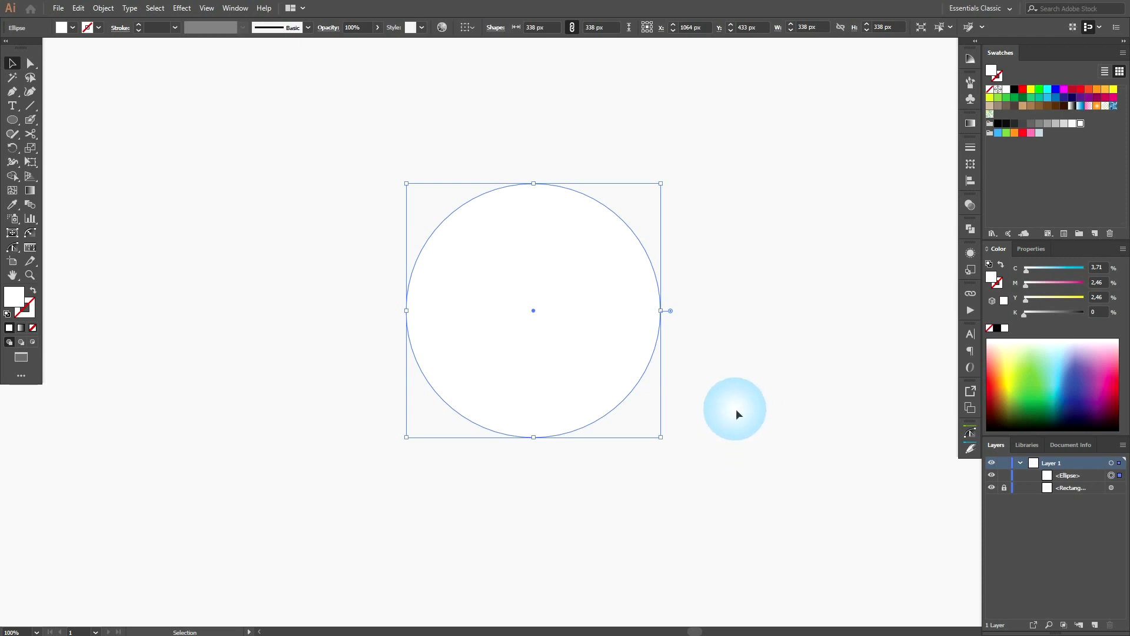
pyautogui.click(779, 404)
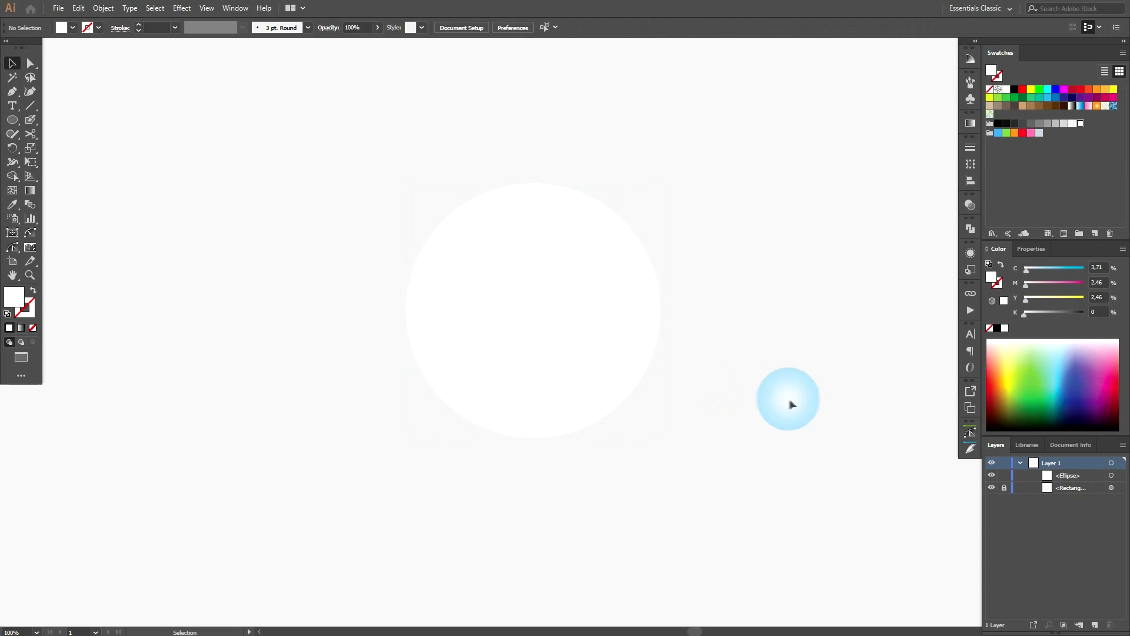
pyautogui.moveTo(628, 373); pyautogui.dragTo(610, 365)
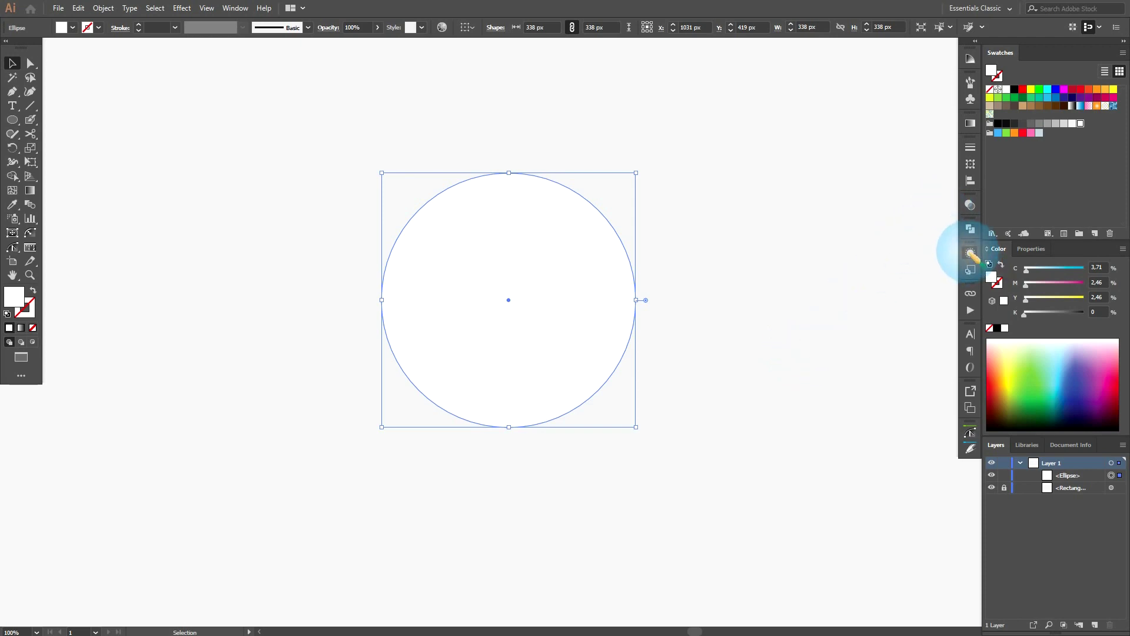
# - Target the circle's fill in Appearance and choose Stylize > Drop Shadow
pyautogui.click(970, 253)
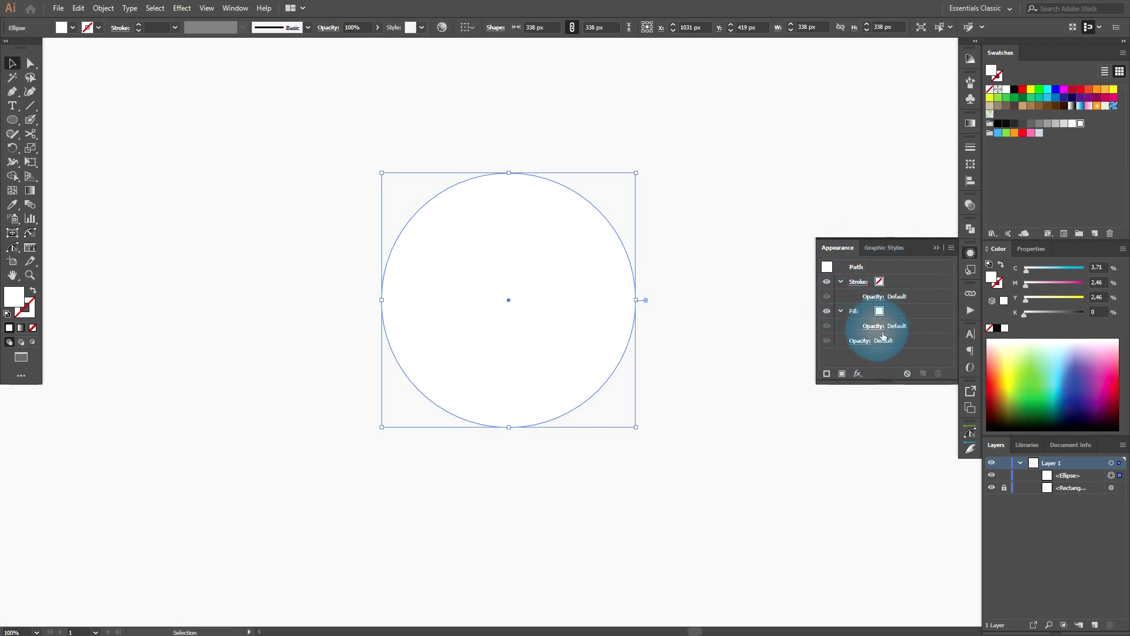
pyautogui.click(888, 313)
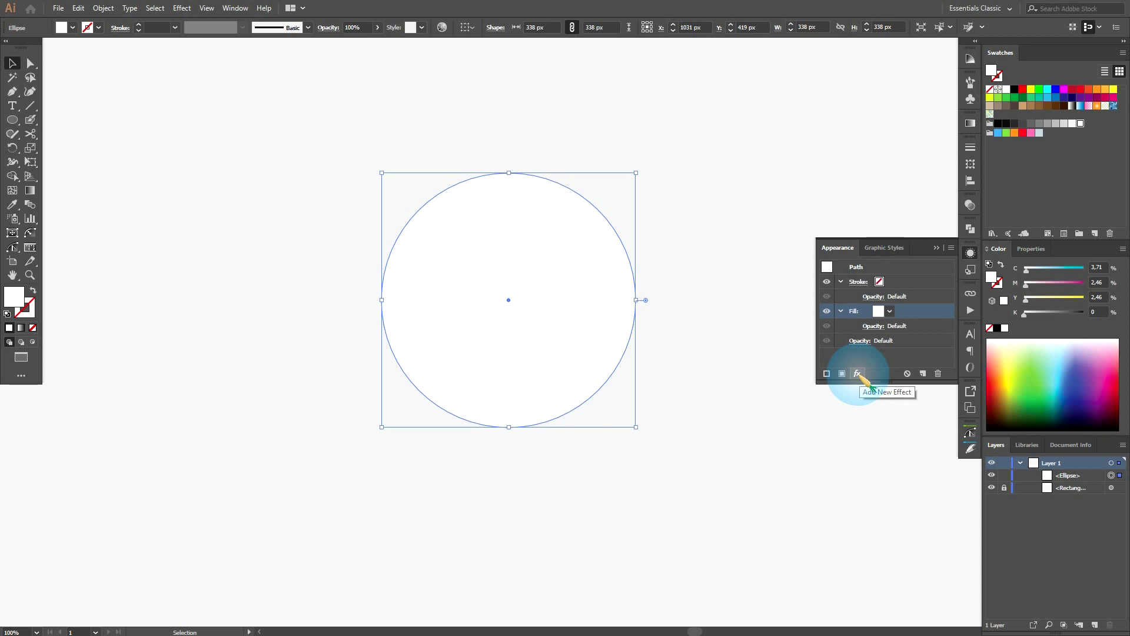
pyautogui.click(858, 374)
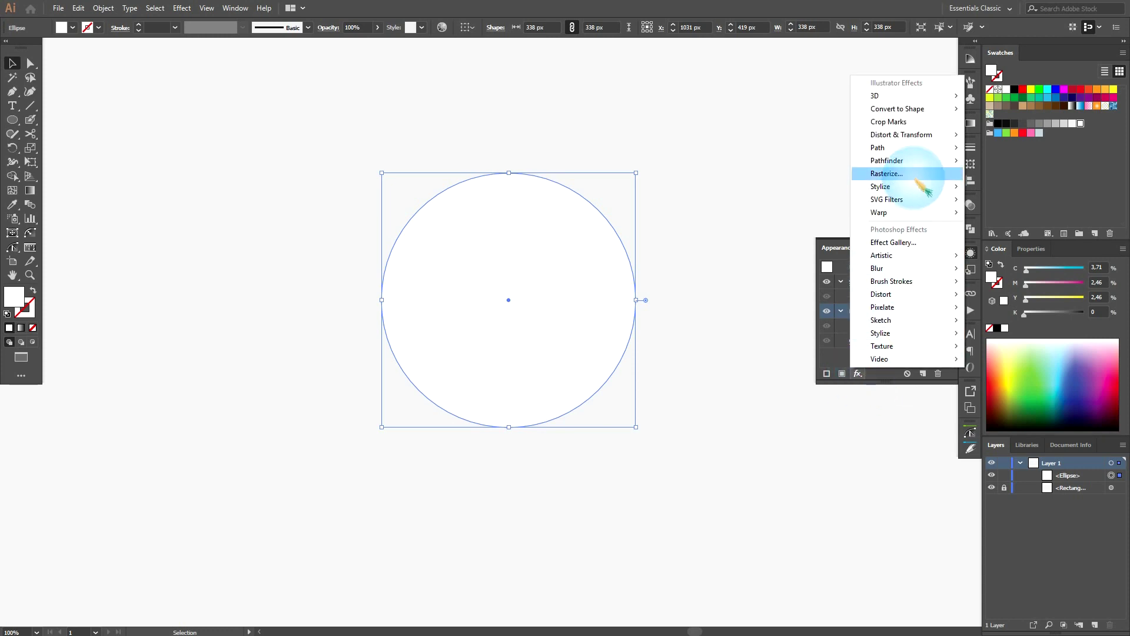
pyautogui.moveTo(881, 186)
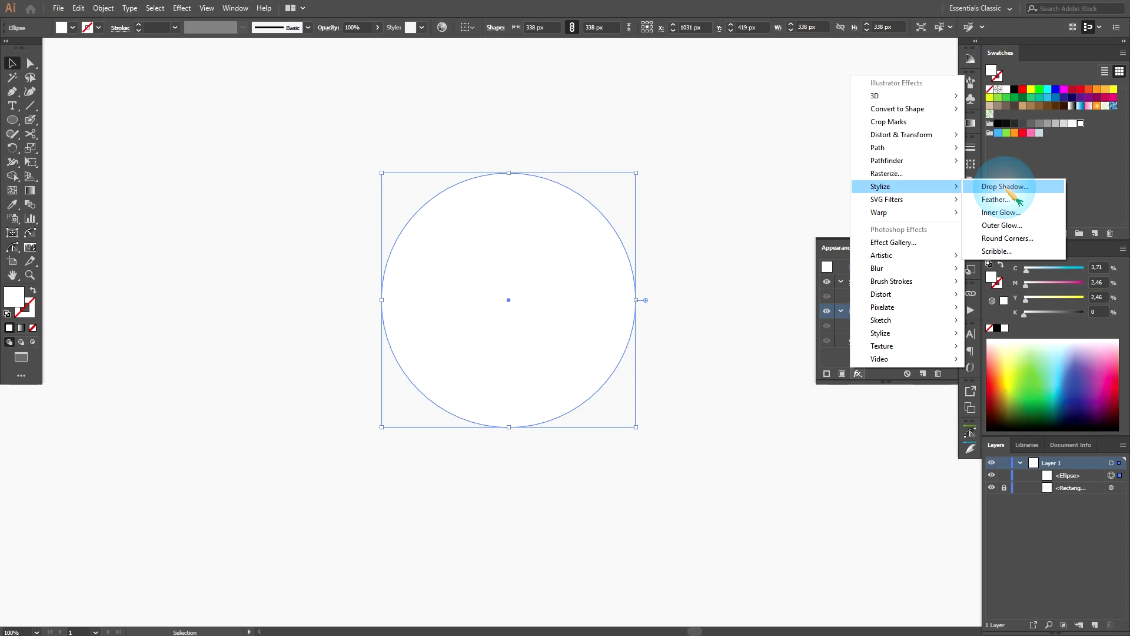
pyautogui.click(1008, 187)
# - Set the drop shadow to Multiply mode with a light grey colour
pyautogui.moveTo(651, 118); pyautogui.dragTo(780, 85)
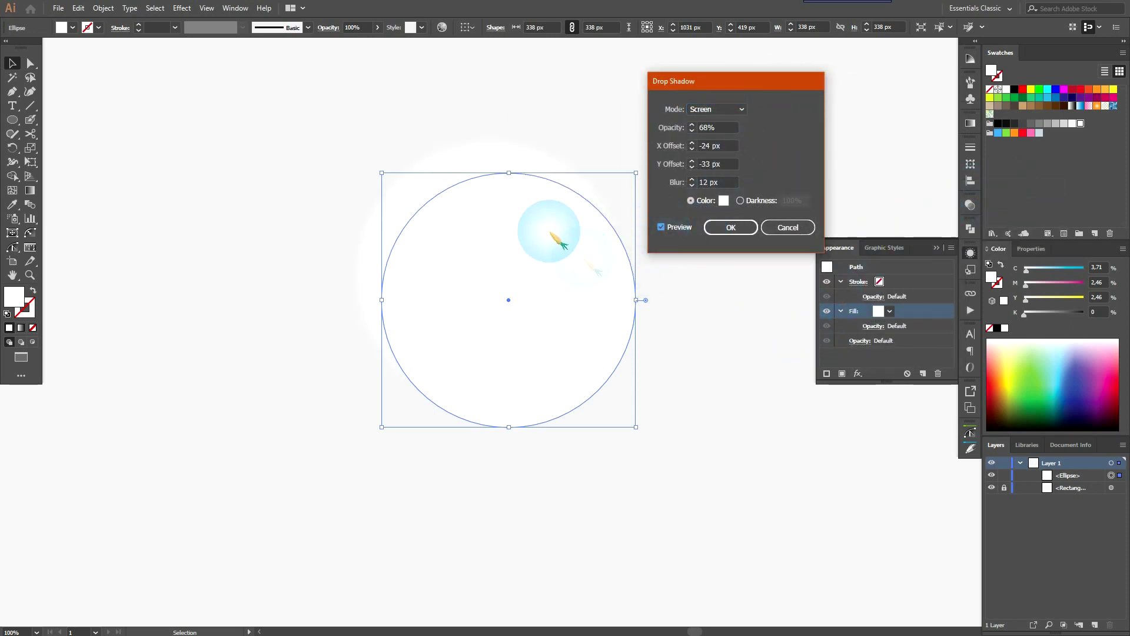
pyautogui.click(730, 110)
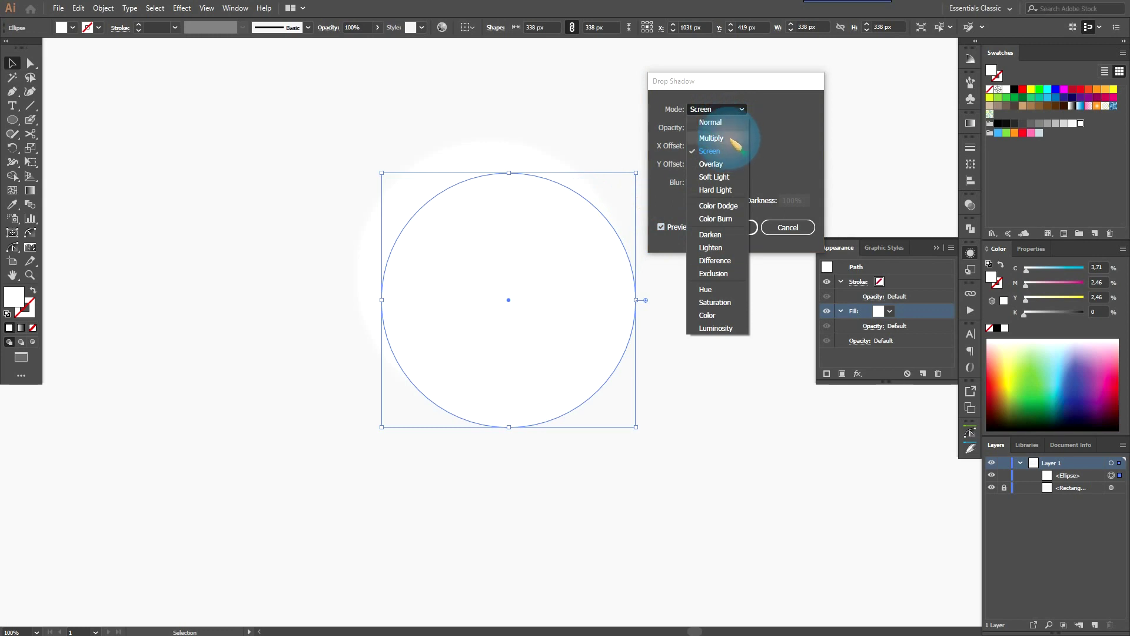
pyautogui.click(732, 139)
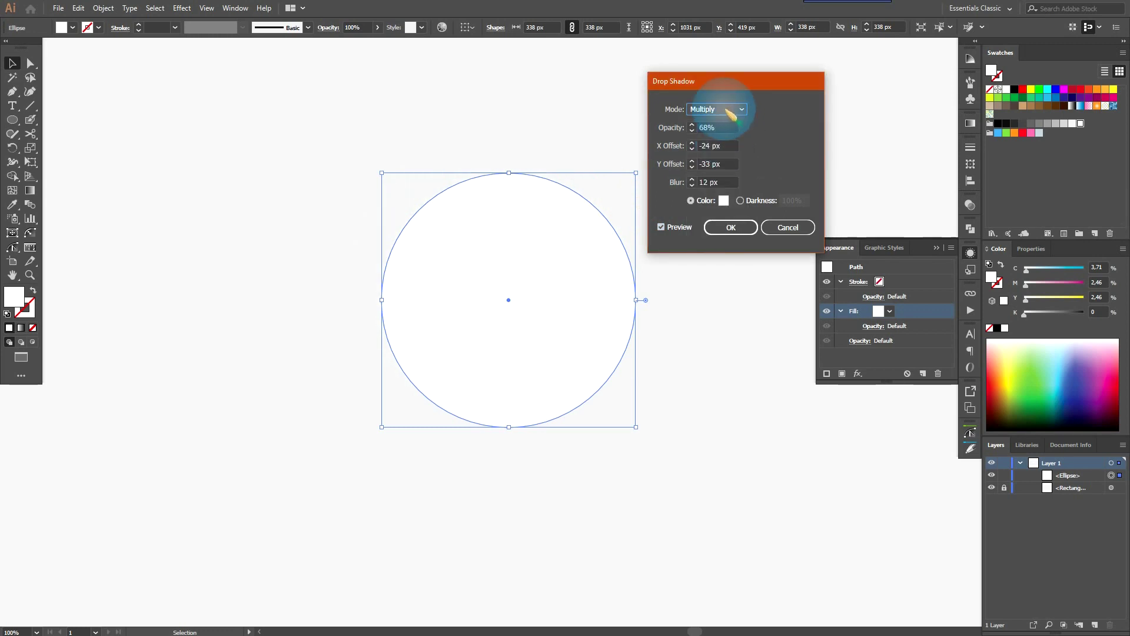
pyautogui.click(725, 201)
pyautogui.click(11, 177)
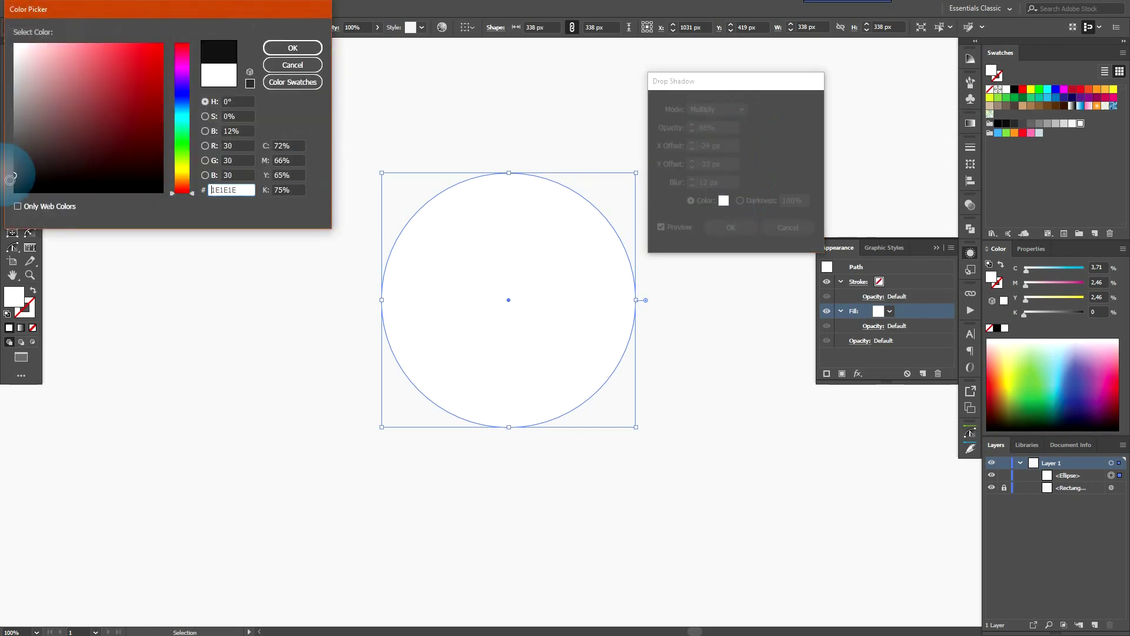
pyautogui.moveTo(15, 174); pyautogui.dragTo(15, 94)
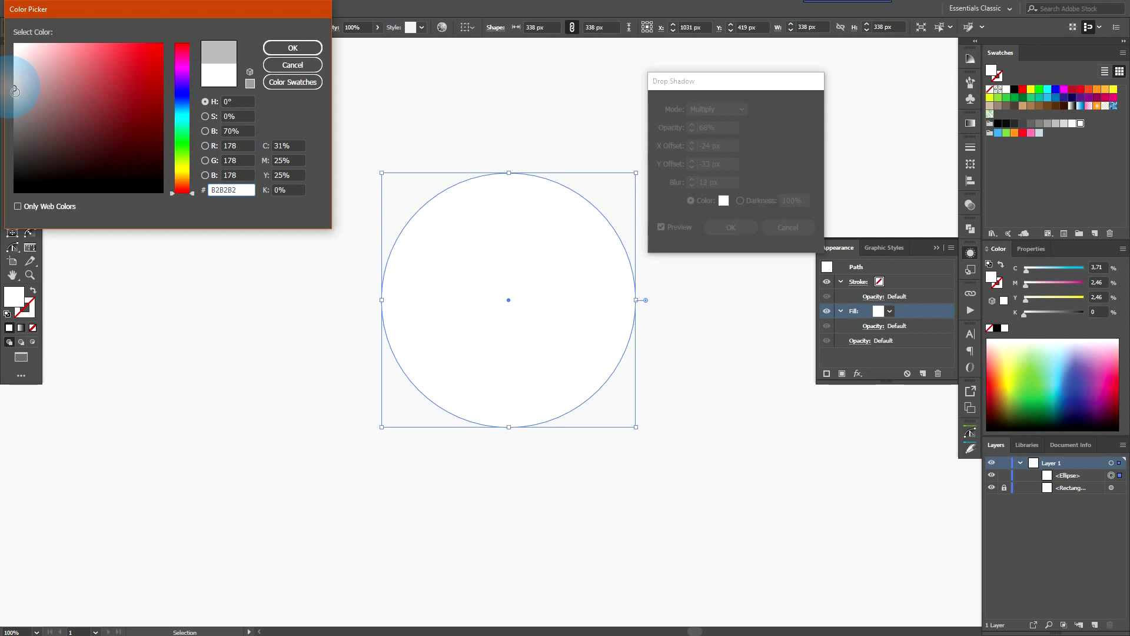
pyautogui.moveTo(140, 9); pyautogui.dragTo(229, 88)
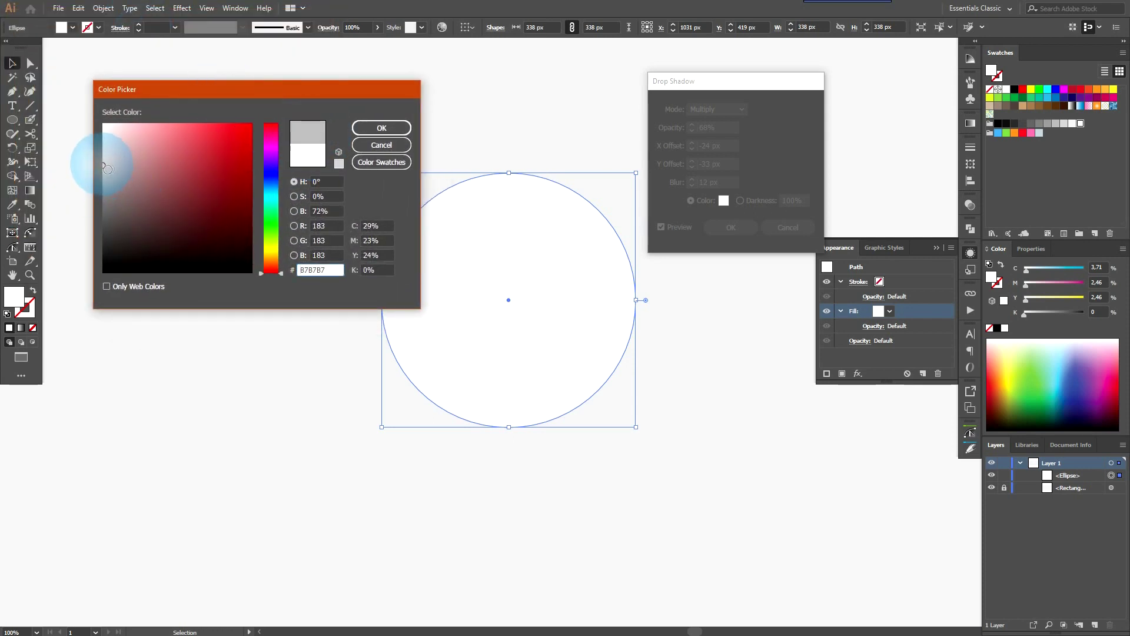
pyautogui.click(382, 128)
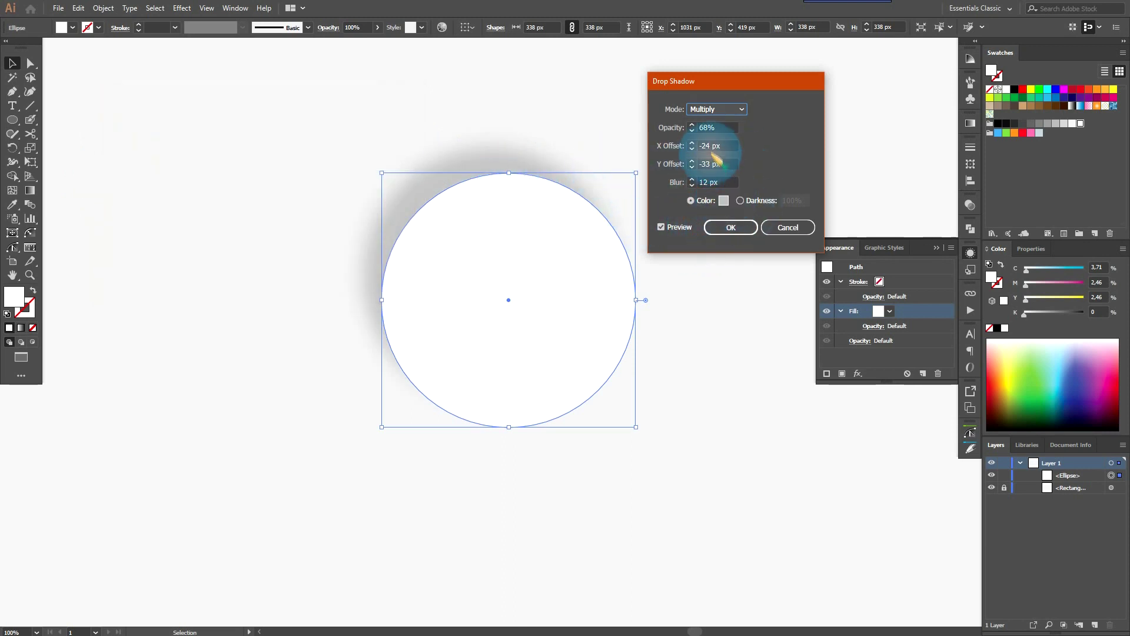
# - Set the shadow's X and Y offsets to 15 px and apply it
pyautogui.press('Tab')
pyautogui.press('Tab')
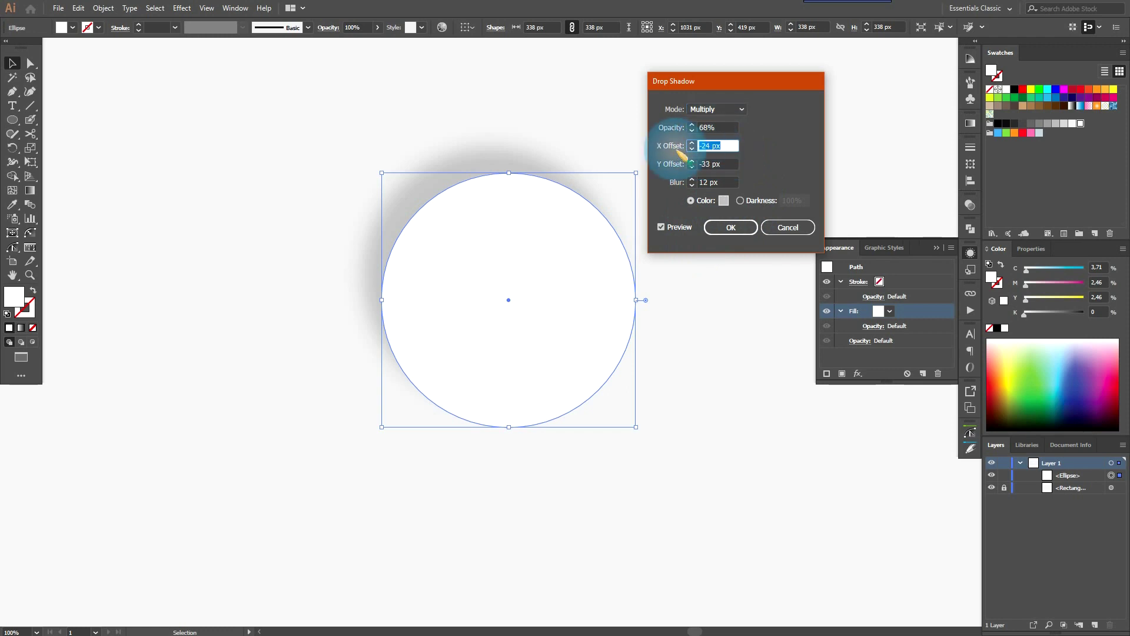
pyautogui.write('10')
pyautogui.doubleClick(706, 151)
pyautogui.write('12')
pyautogui.press('Tab')
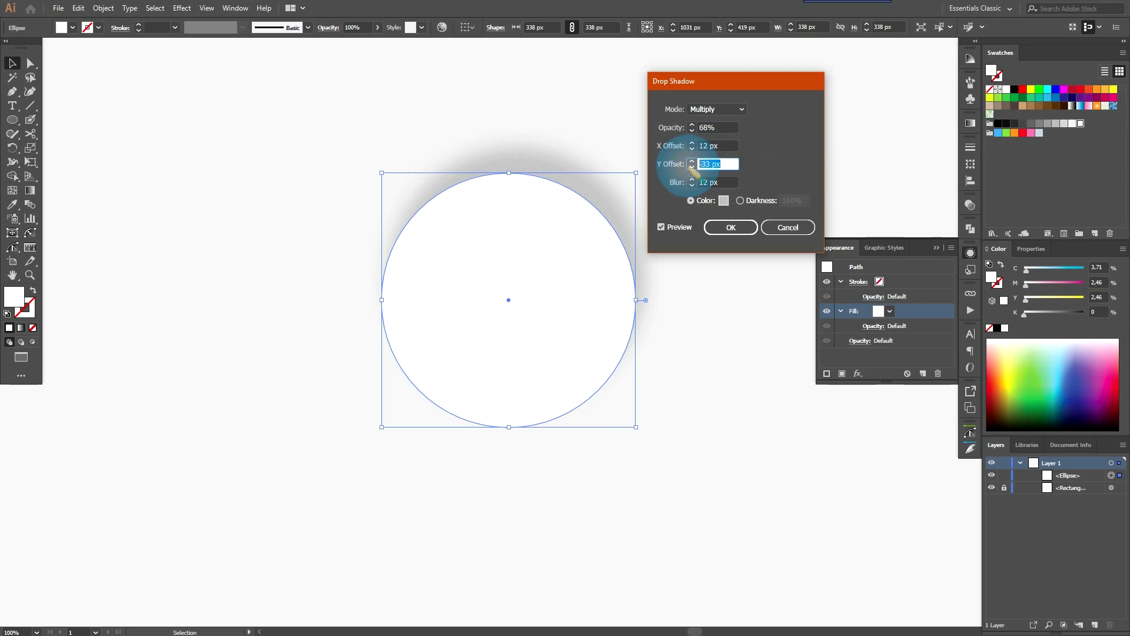
pyautogui.write('12')
pyautogui.press('Tab')
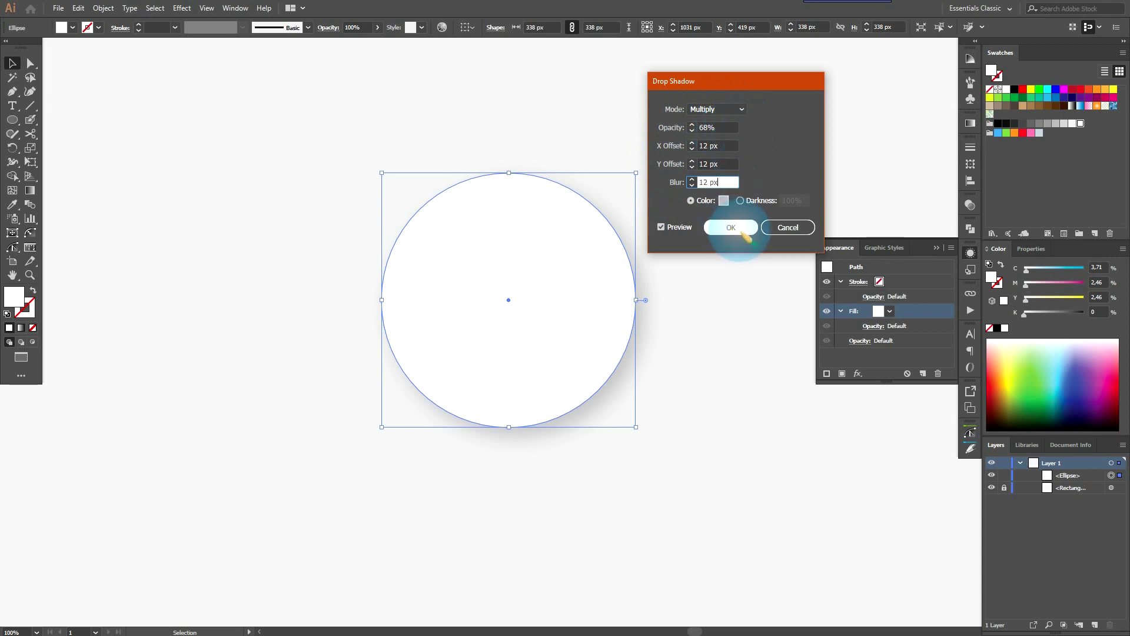
pyautogui.click(706, 165)
pyautogui.write('15')
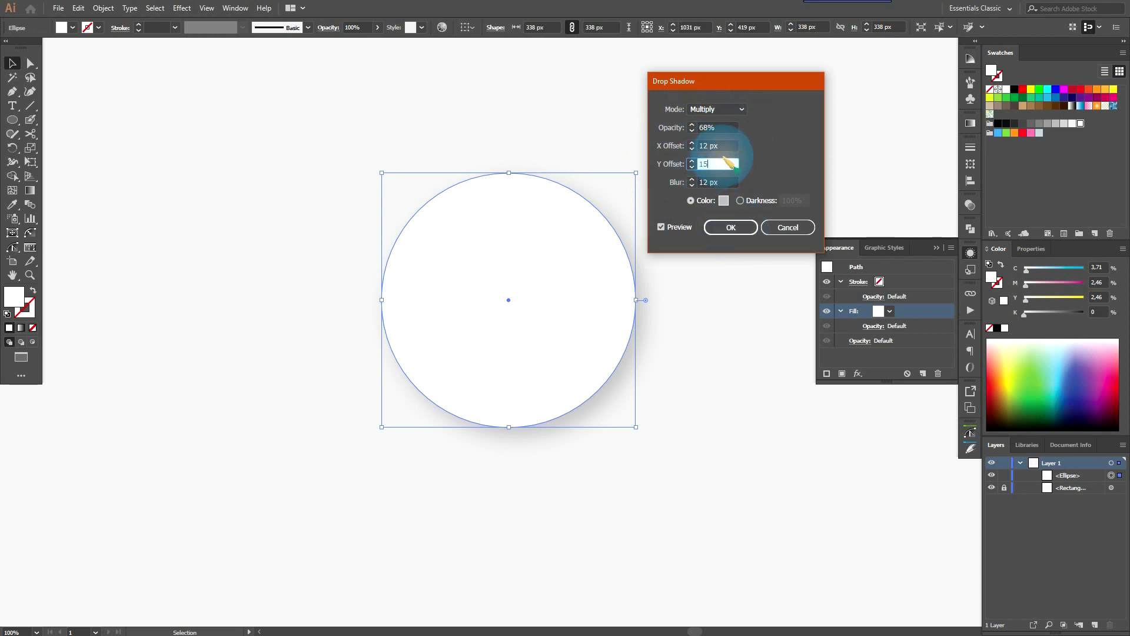
pyautogui.click(705, 147)
pyautogui.write('15')
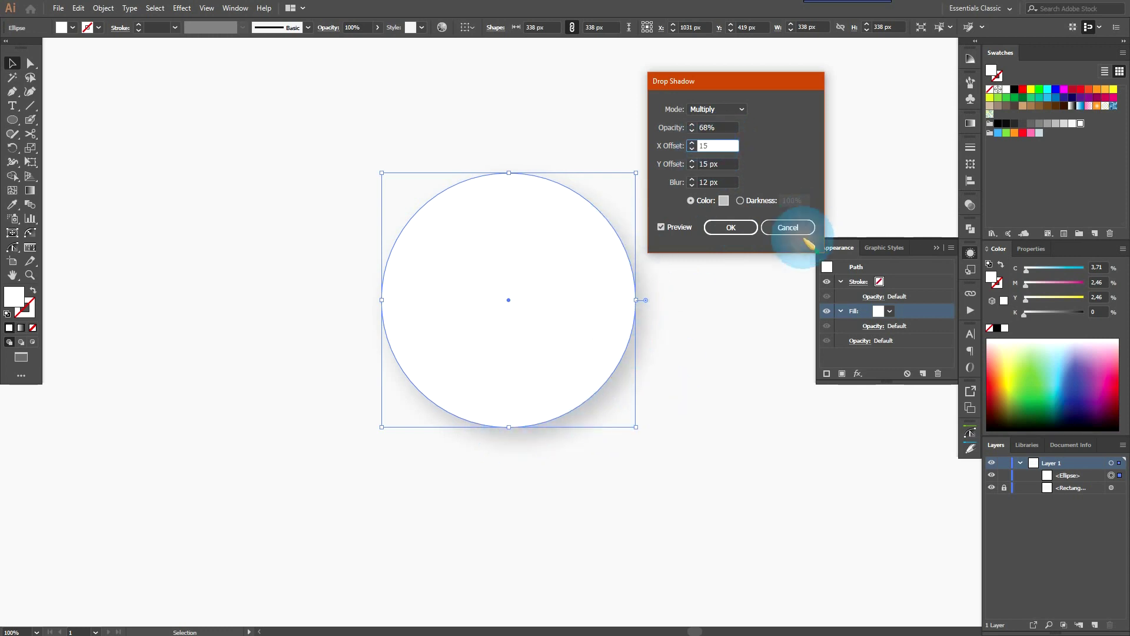
pyautogui.click(732, 228)
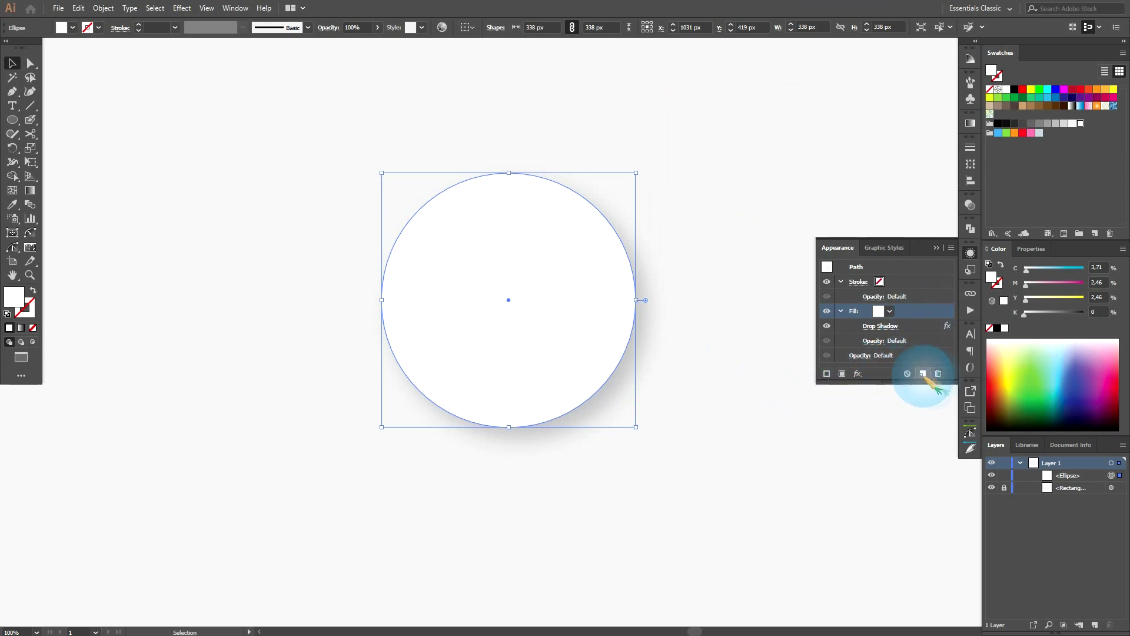
# - Duplicate the fill and add a new Drop Shadow to the second fill
pyautogui.click(827, 373)
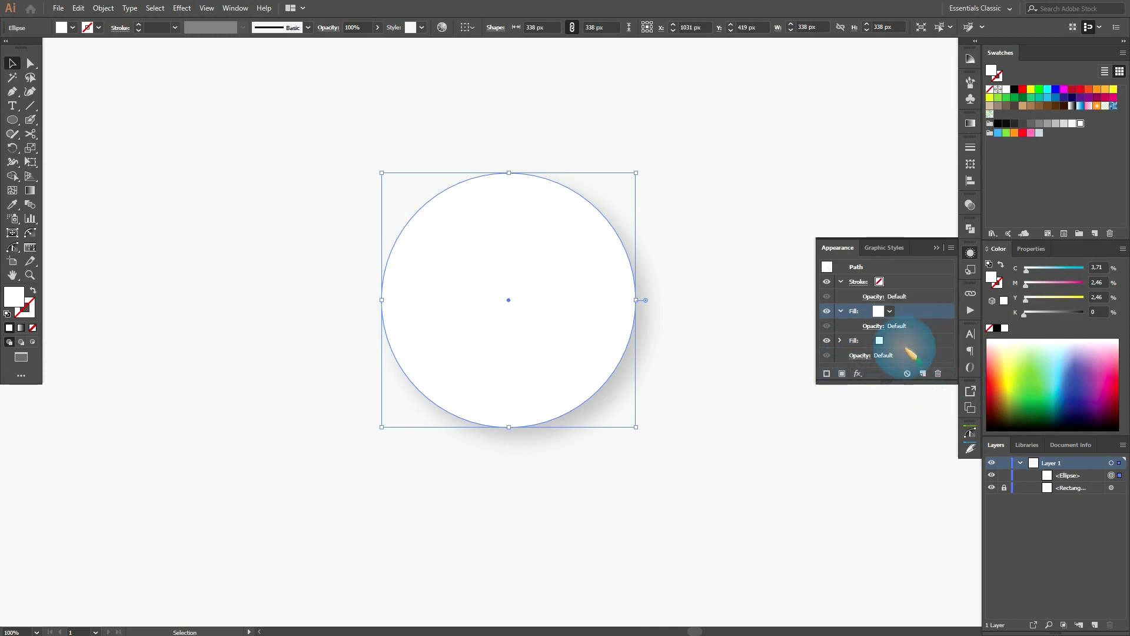
pyautogui.click(912, 342)
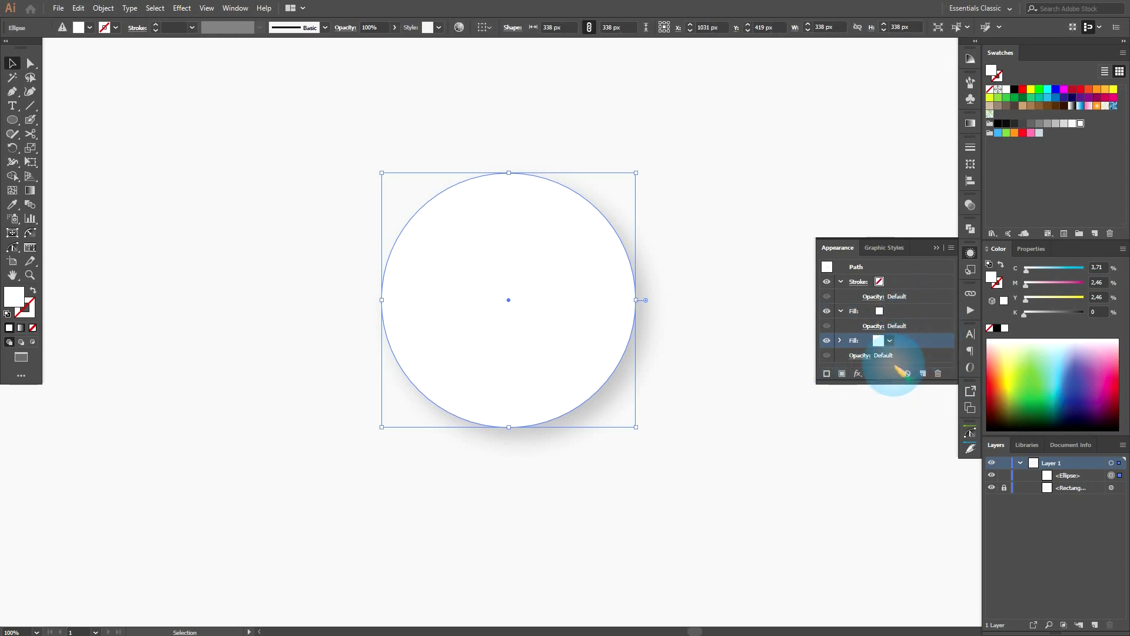
pyautogui.click(857, 373)
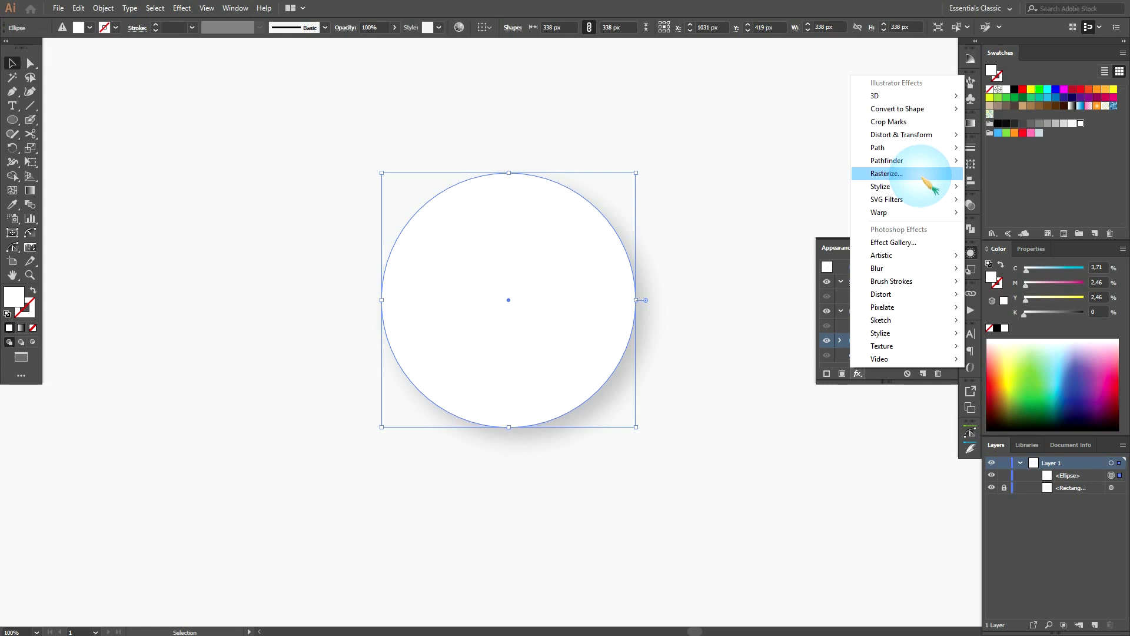
pyautogui.moveTo(881, 186)
pyautogui.click(1015, 184)
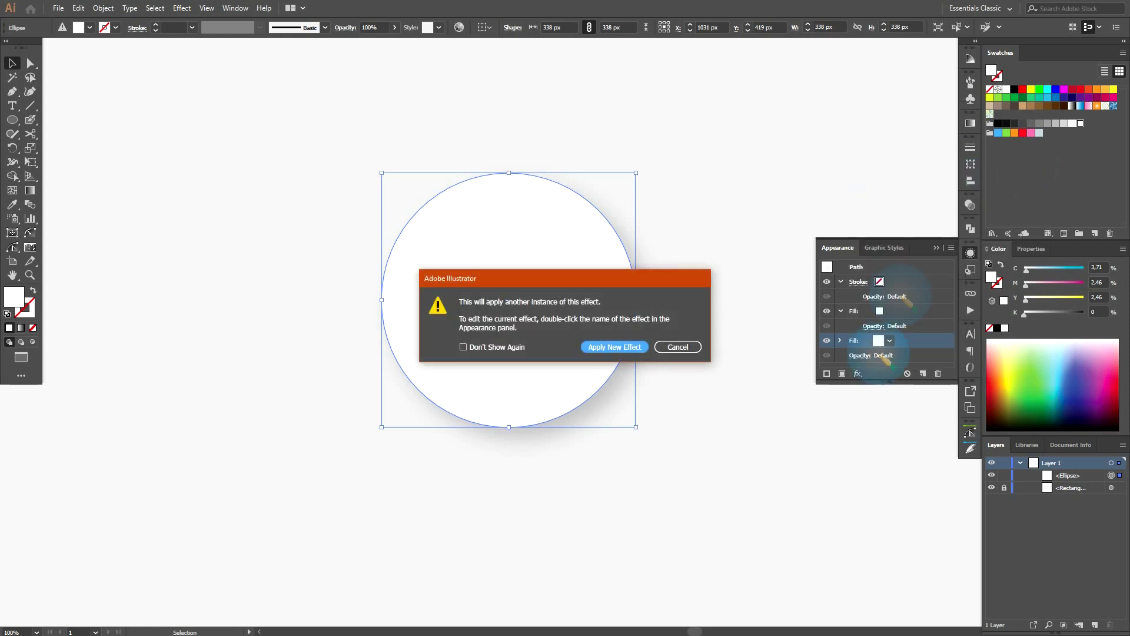
pyautogui.click(497, 347)
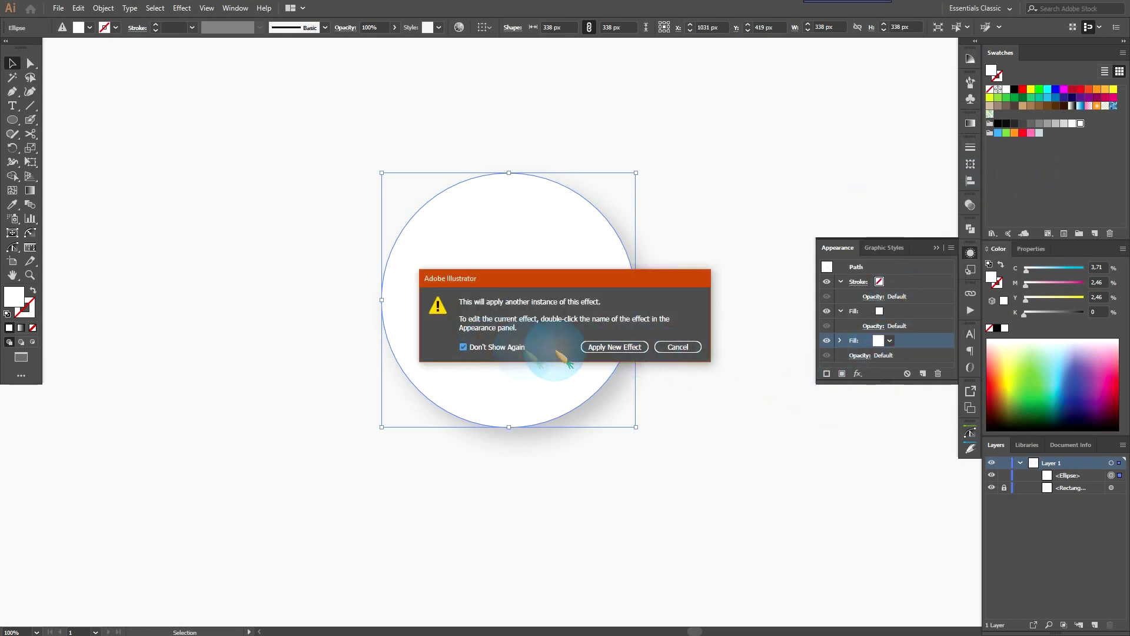
pyautogui.click(606, 347)
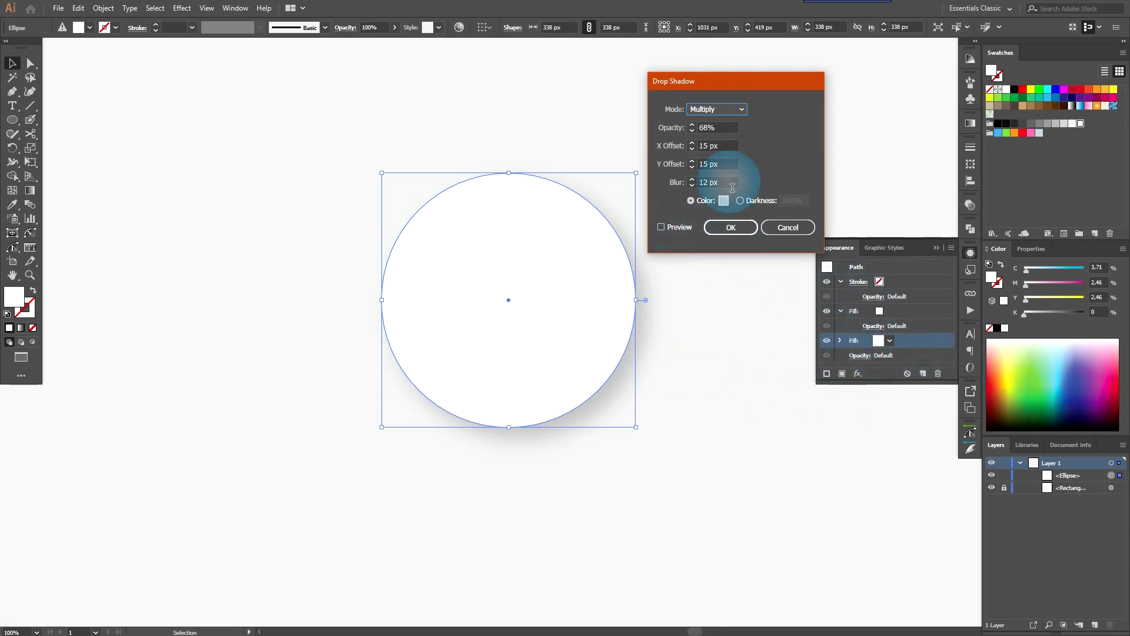
# - Set the new shadow to Screen mode with -15 px X and Y offsets
pyautogui.click(730, 110)
pyautogui.click(728, 153)
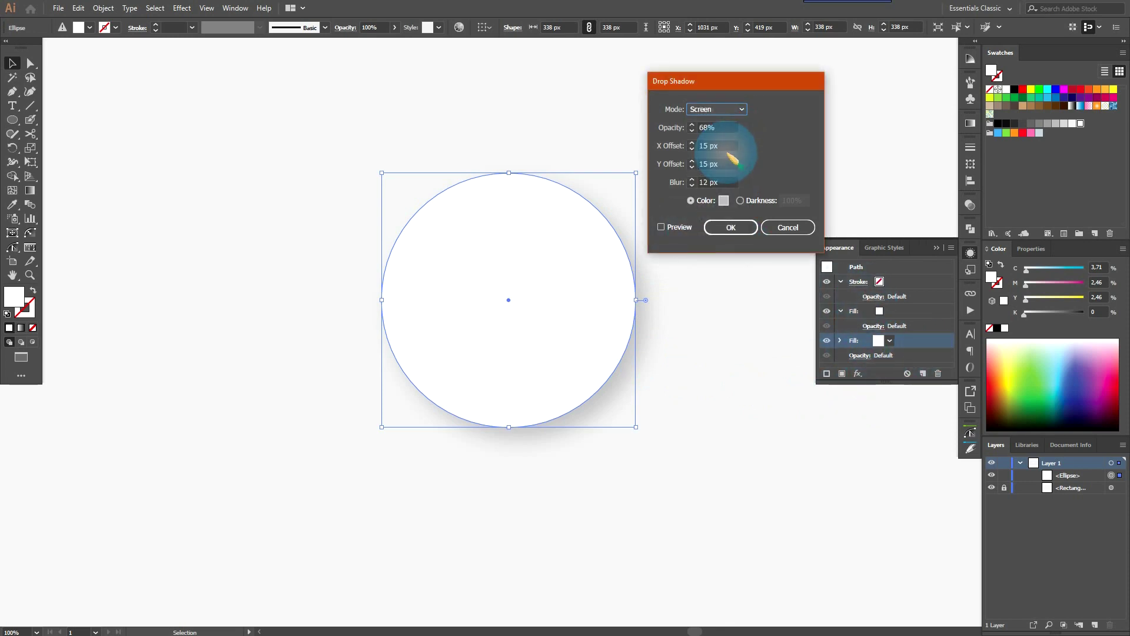
pyautogui.click(702, 148)
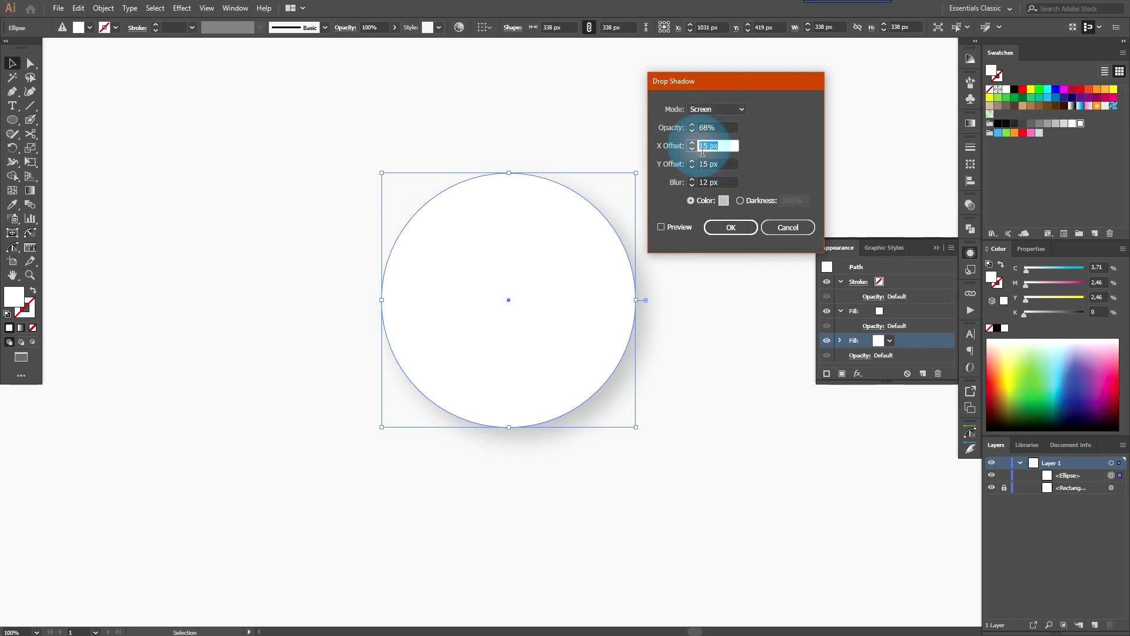
pyautogui.click(700, 146)
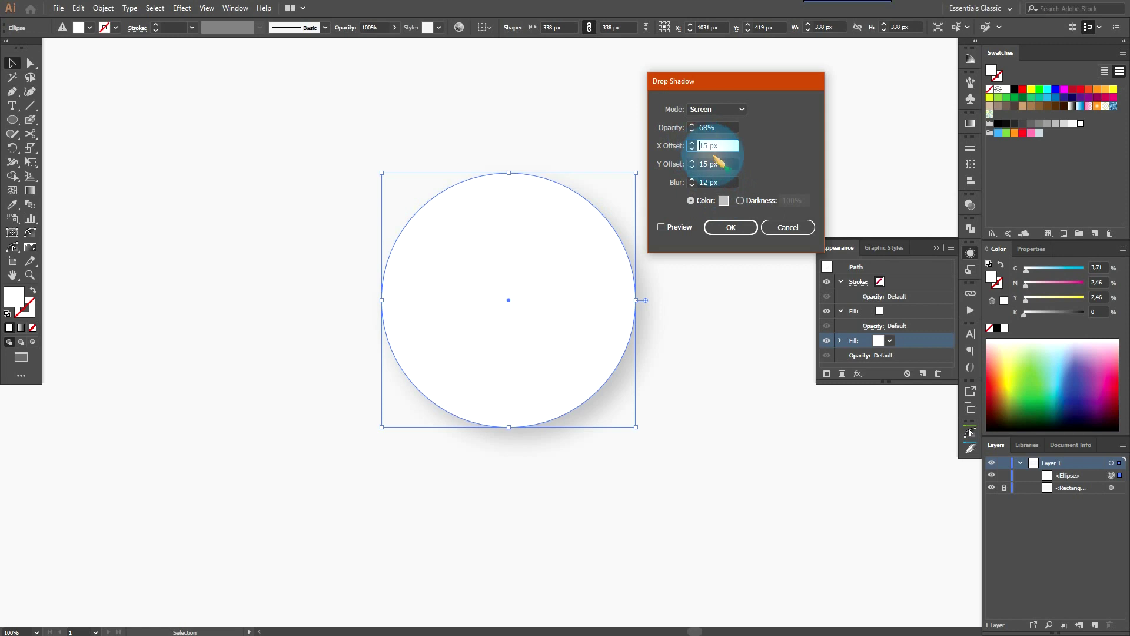
pyautogui.write('-')
pyautogui.click(700, 165)
pyautogui.write('-')
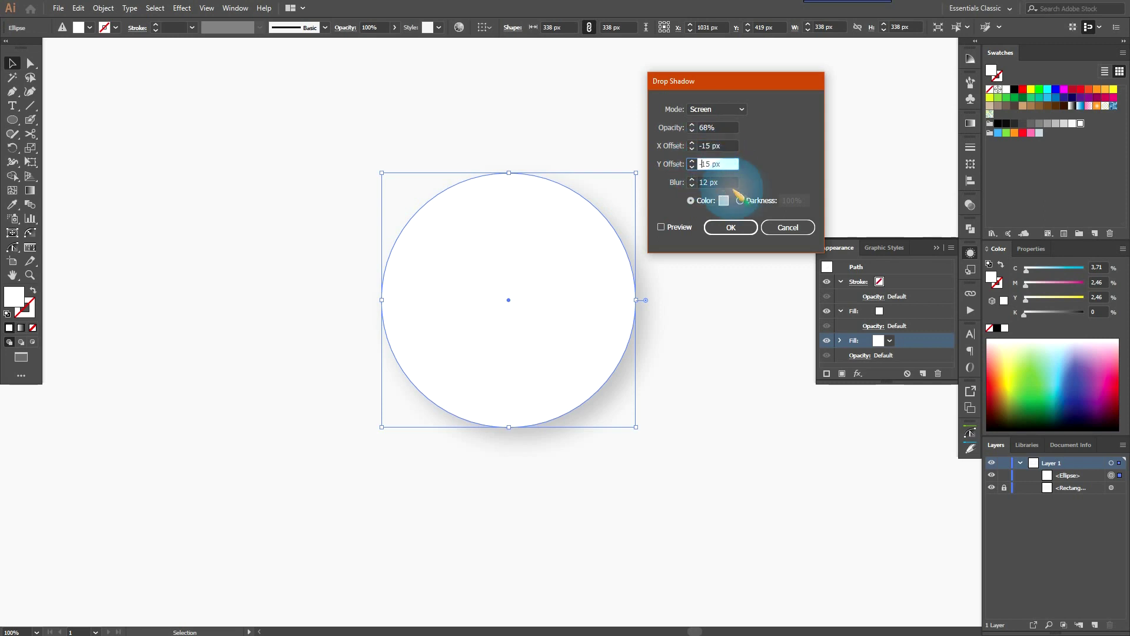
pyautogui.click(670, 226)
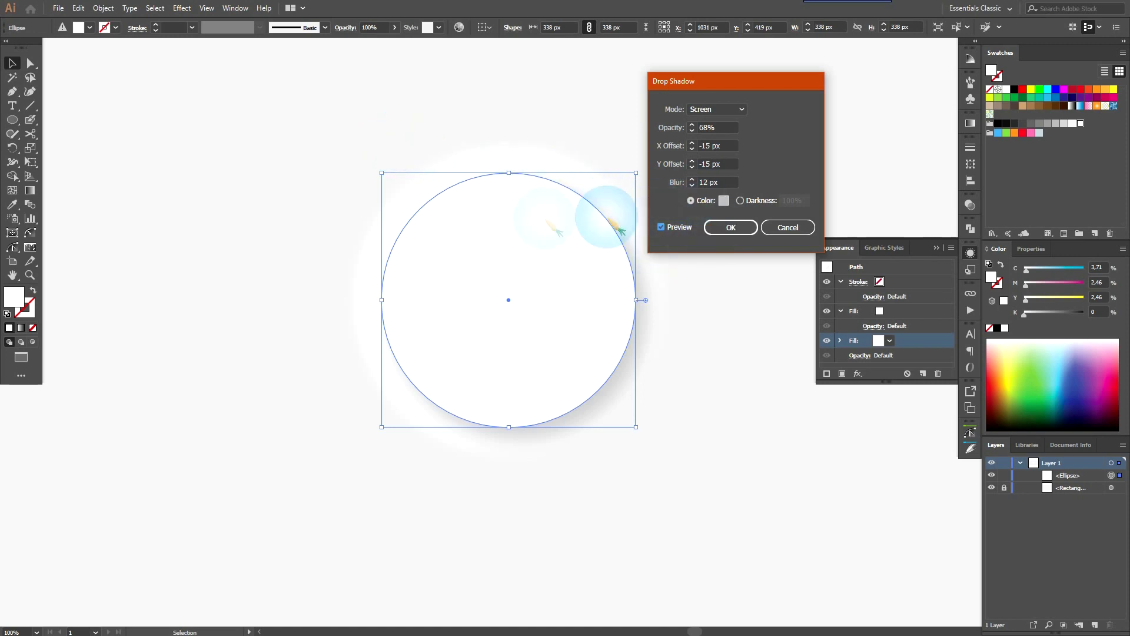
# - Make the highlight shadow white, apply it, and deselect to view the result
pyautogui.click(724, 200)
pyautogui.click(104, 124)
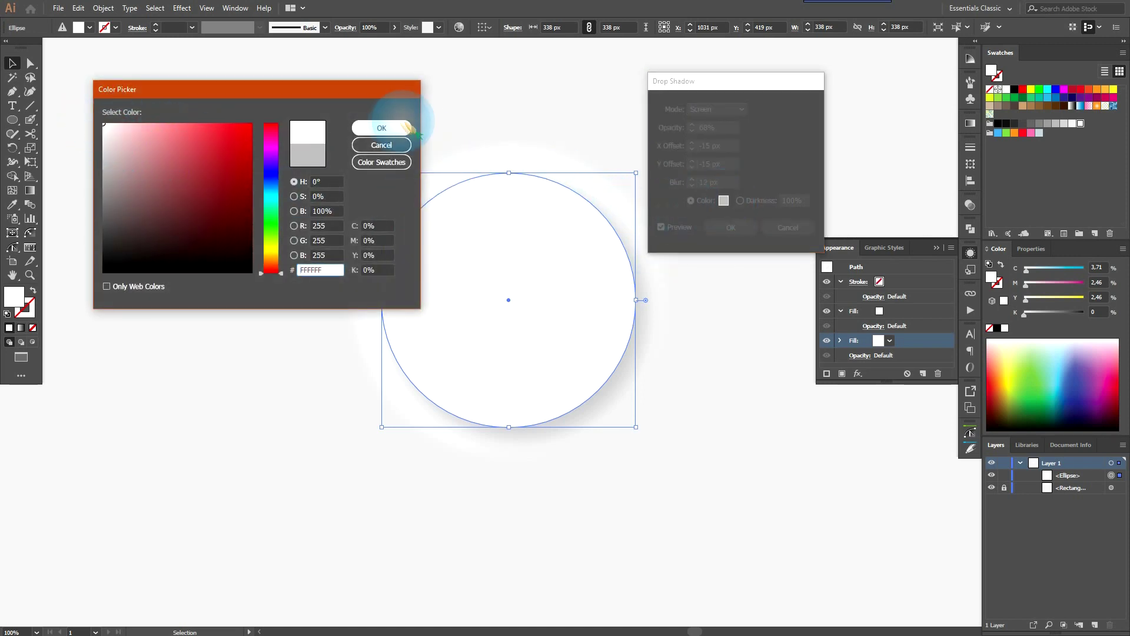
pyautogui.click(406, 127)
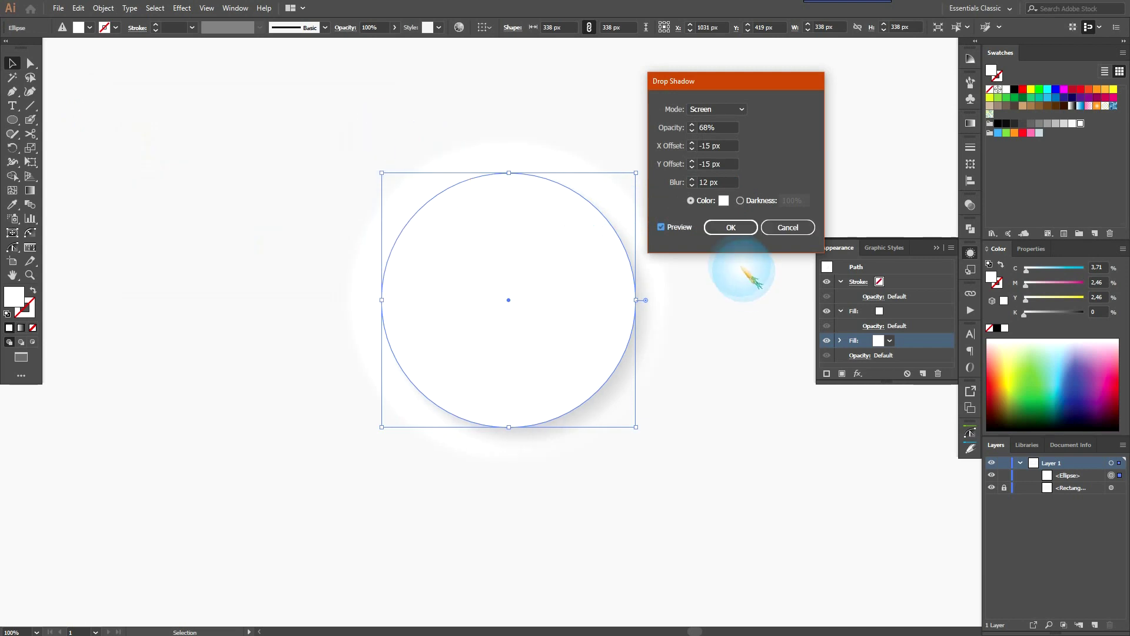
pyautogui.click(731, 227)
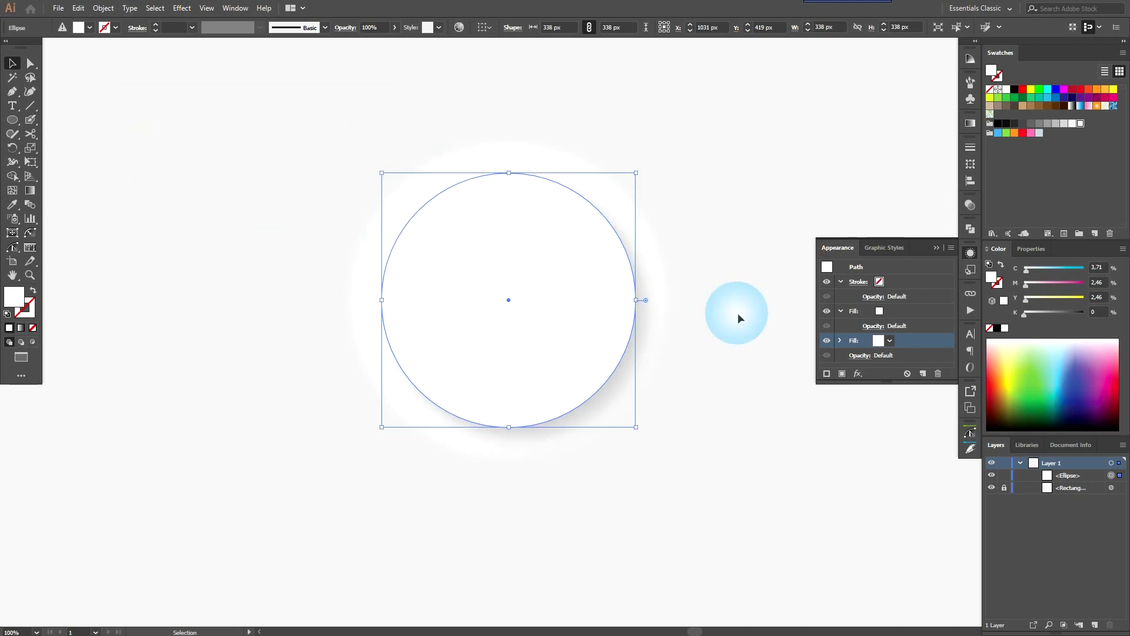
pyautogui.click(730, 310)
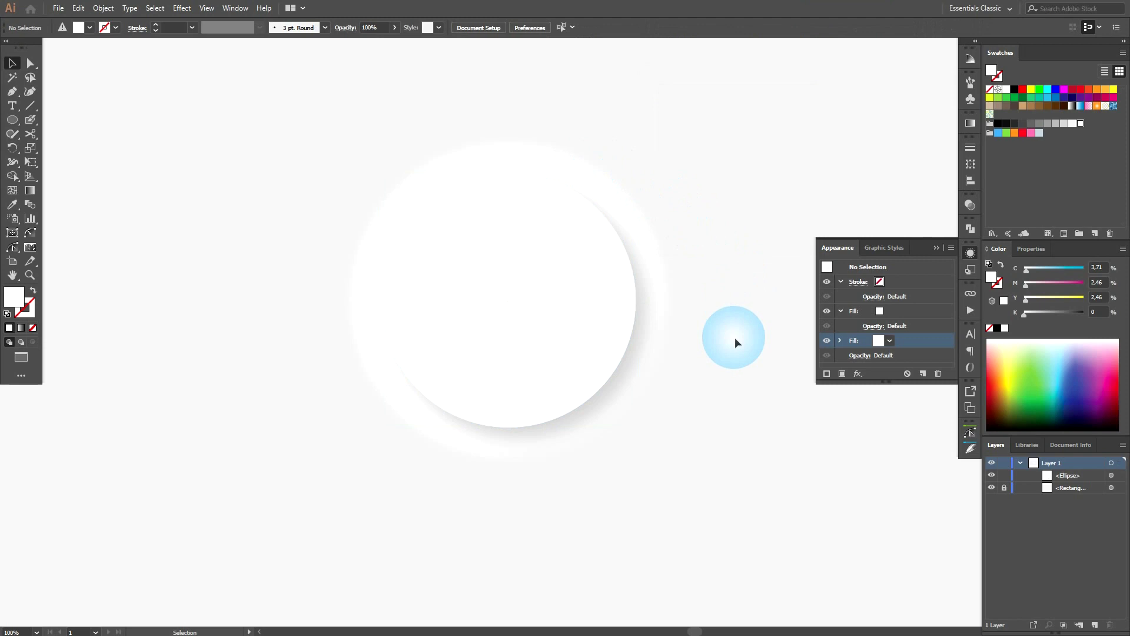
# - Select the white circle with its grey and white shadows on the artboard
pyautogui.scroll(-1, 744, 305)
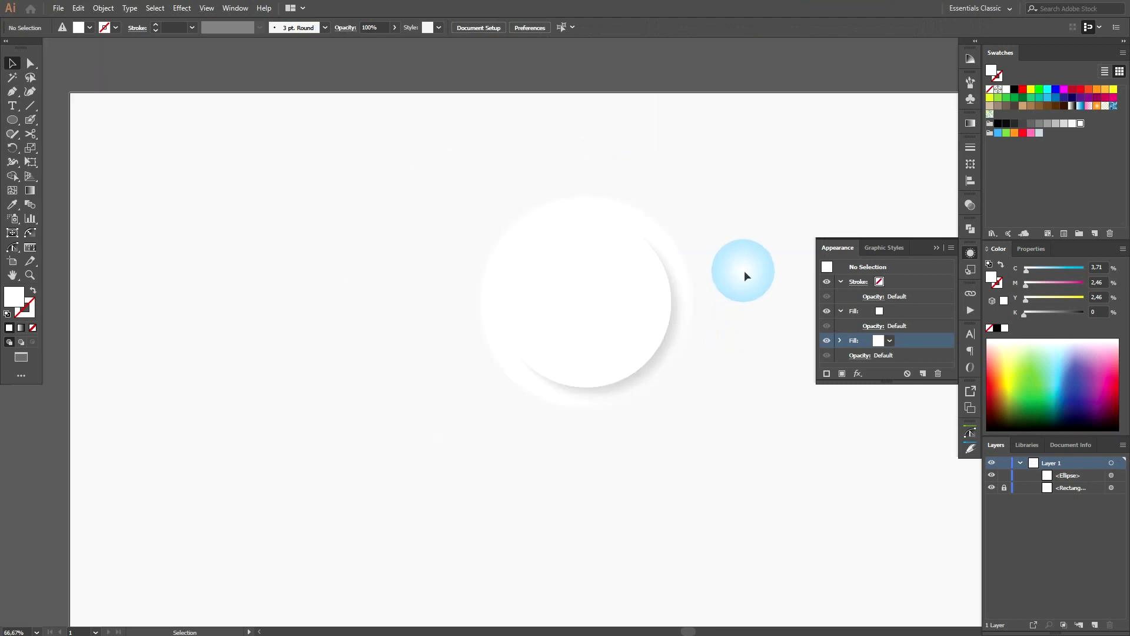
pyautogui.scroll(1, 743, 273)
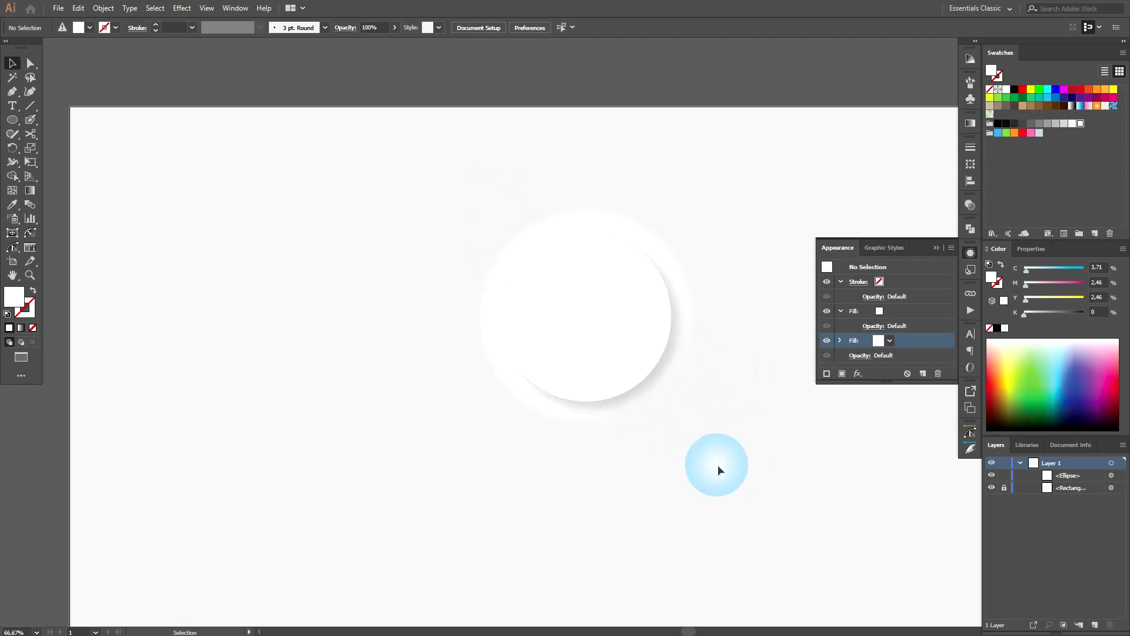
pyautogui.click(589, 355)
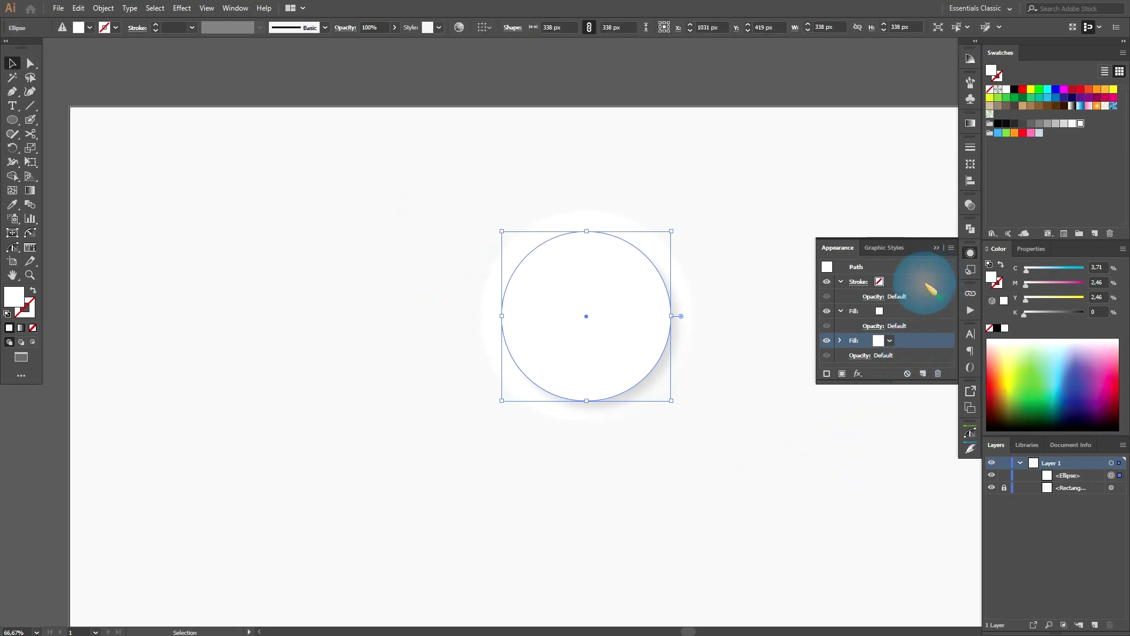
# - Apply a 2.4 px Gaussian Blur to the circle and reselect it
pyautogui.click(934, 280)
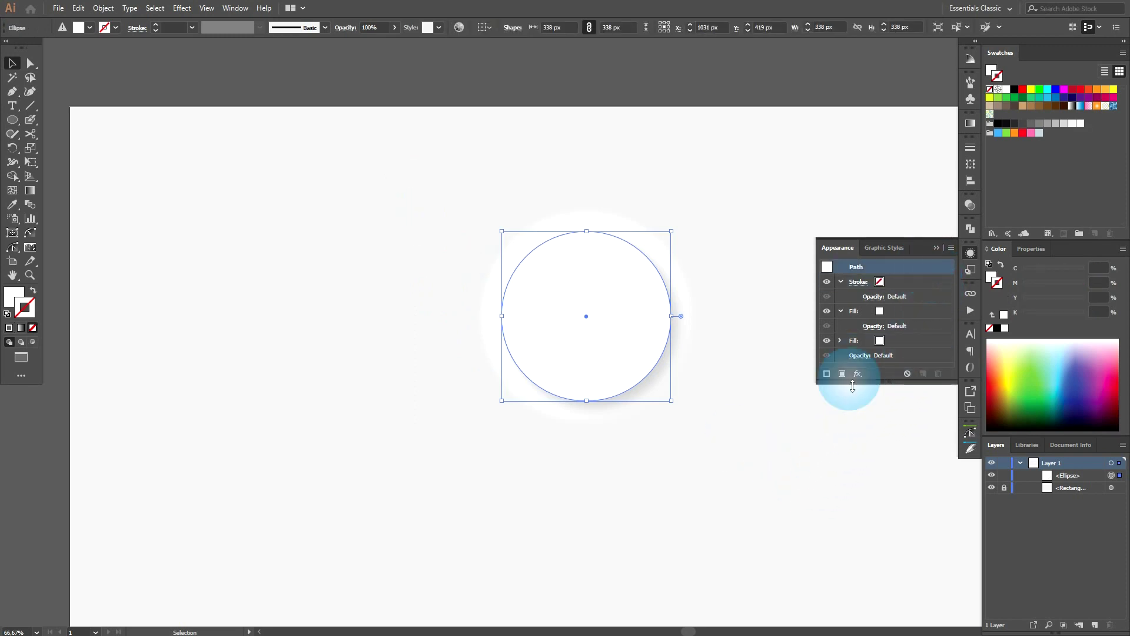
pyautogui.click(858, 373)
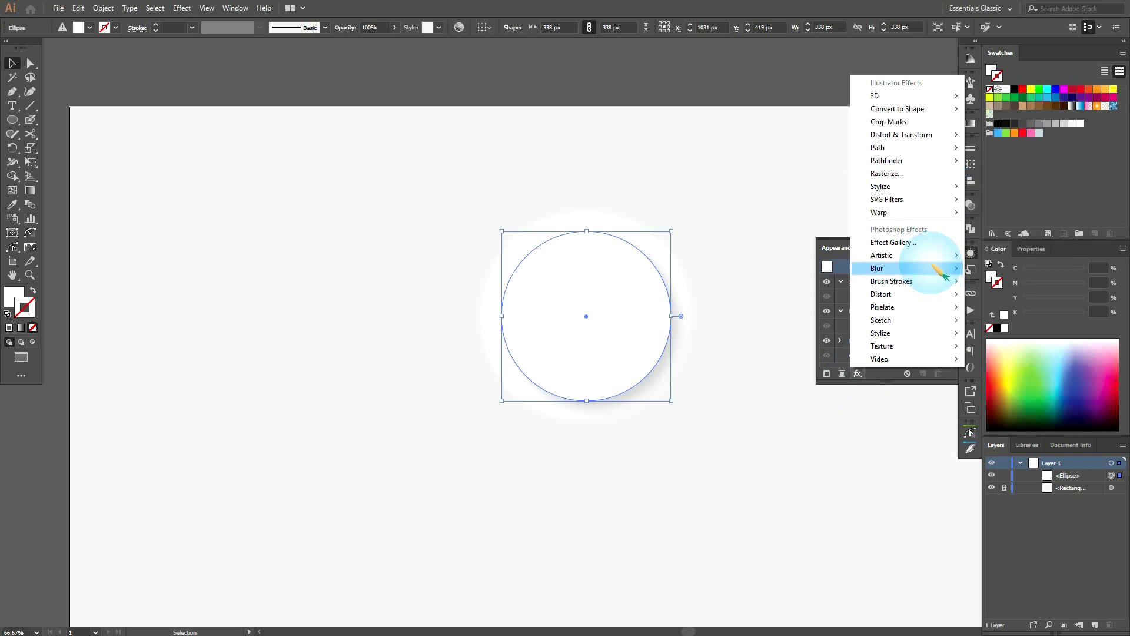
pyautogui.click(986, 270)
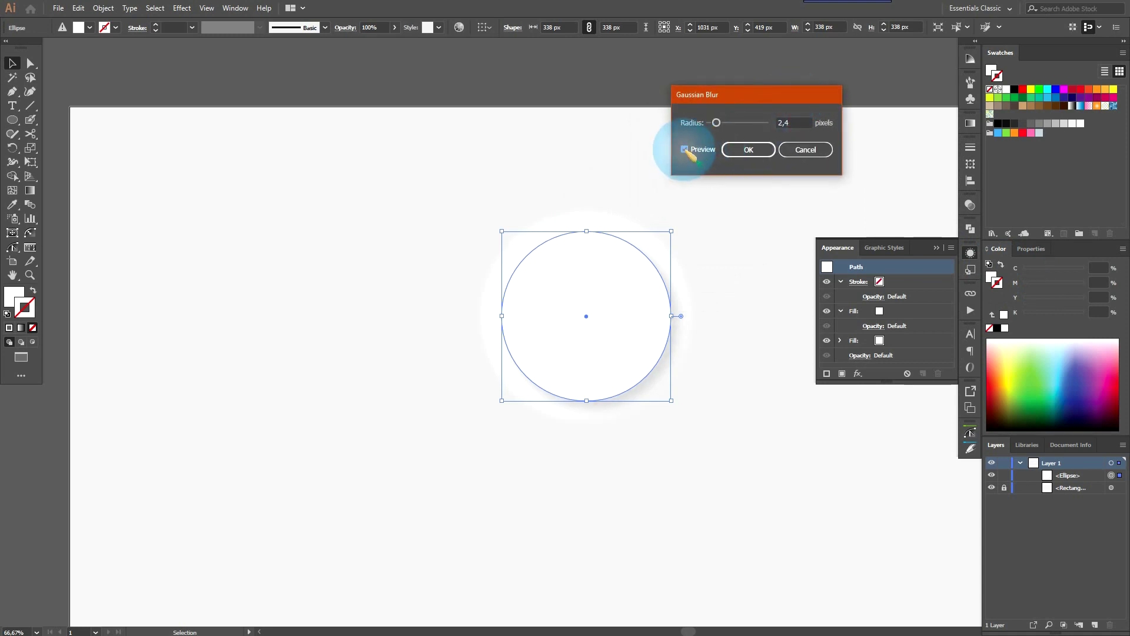
pyautogui.click(748, 149)
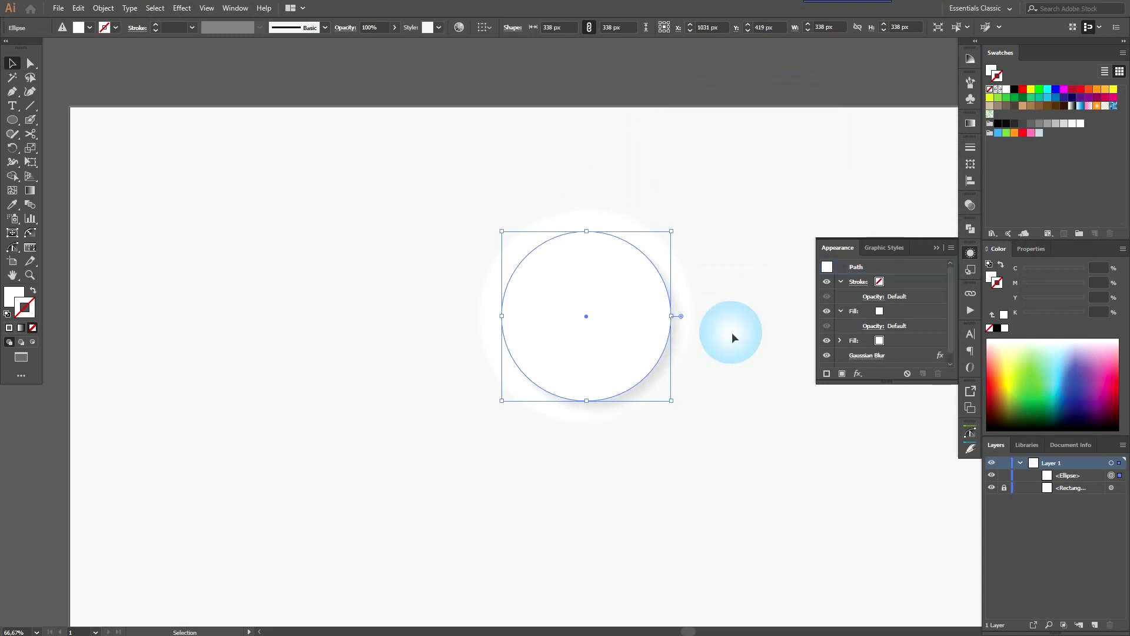
pyautogui.click(735, 430)
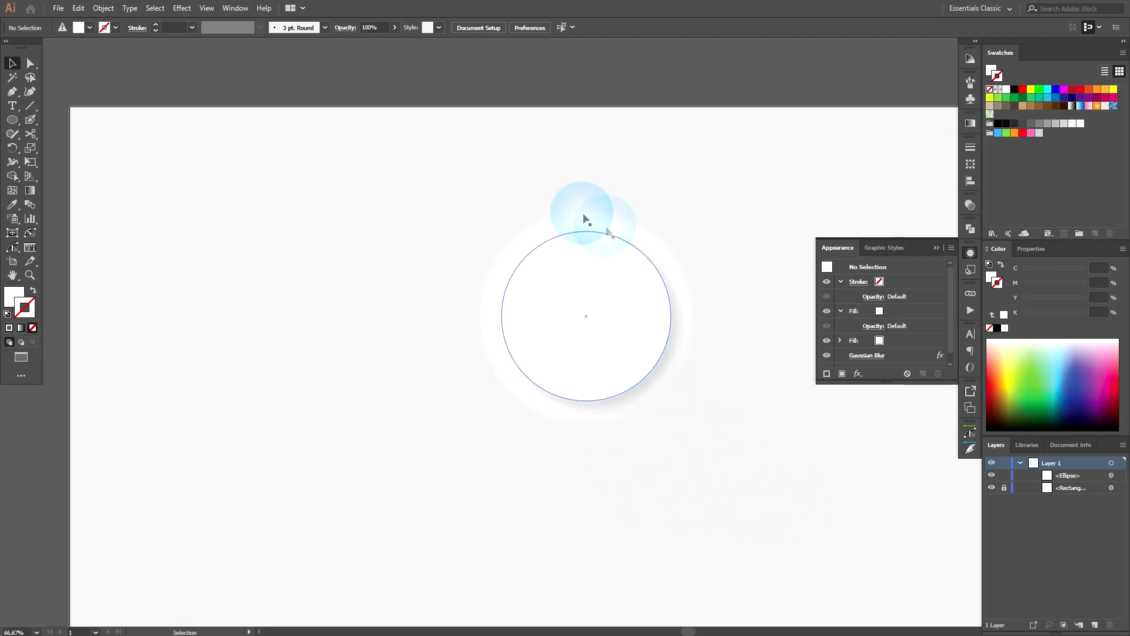
pyautogui.moveTo(759, 463); pyautogui.dragTo(375, 194)
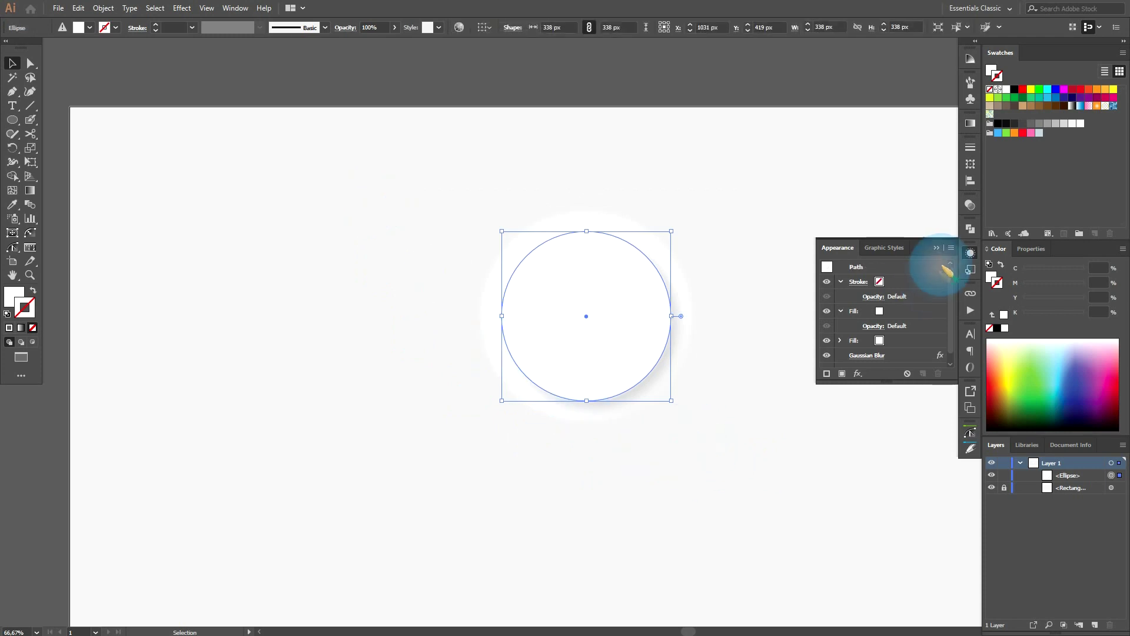
pyautogui.click(971, 270)
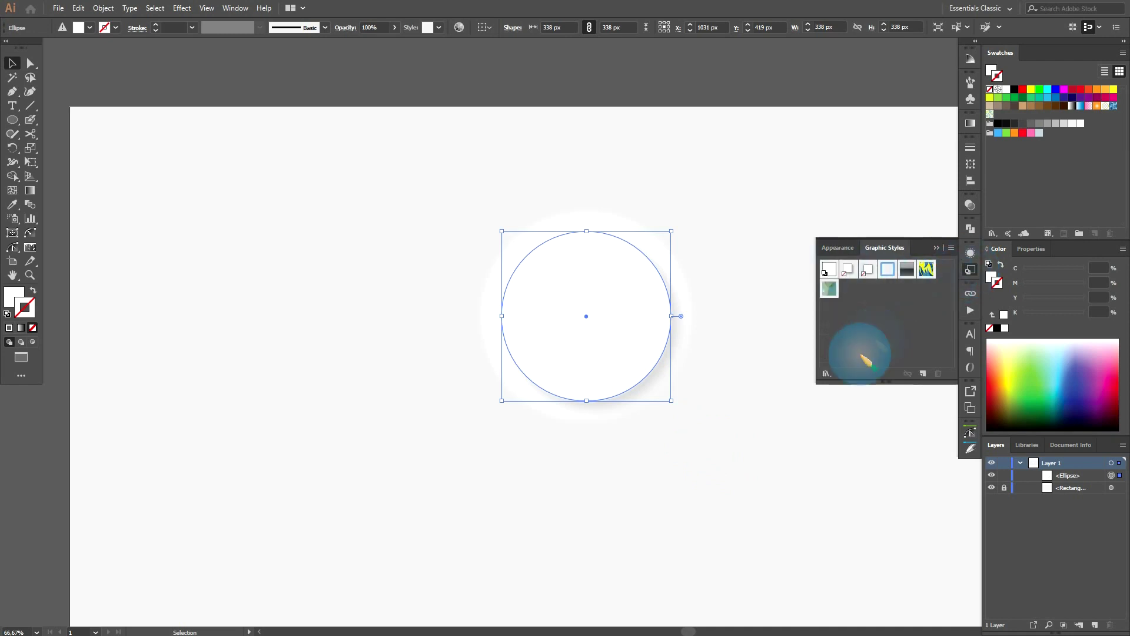
# - Save the circle's look as a new graphic style and apply it to a new rounded rectangle
pyautogui.click(922, 373)
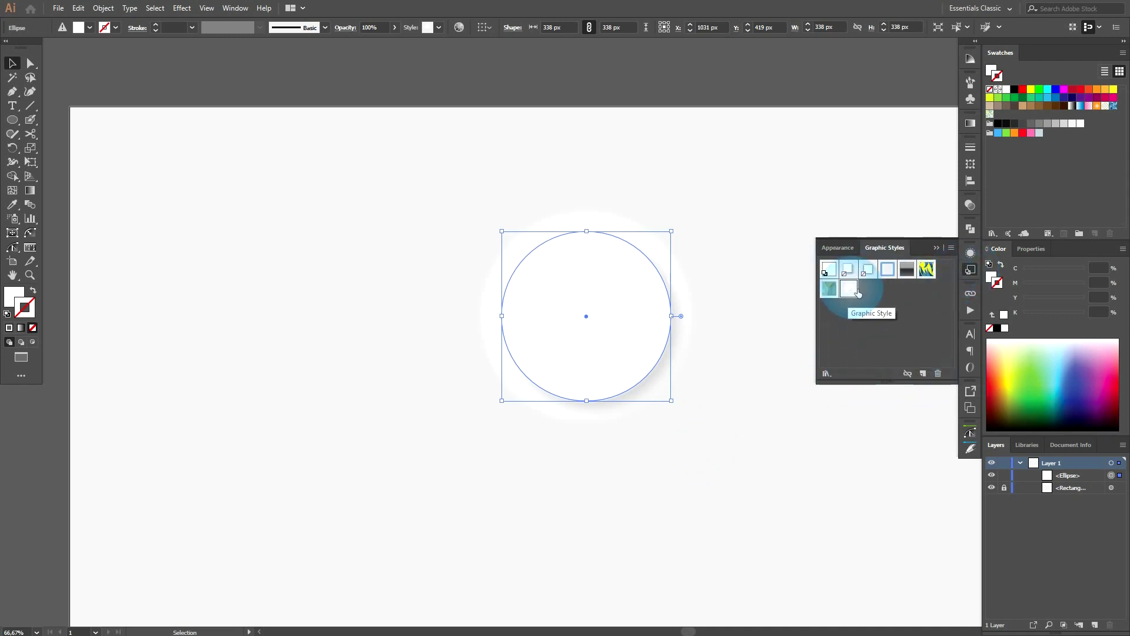
pyautogui.moveTo(11, 119); pyautogui.dragTo(45, 137)
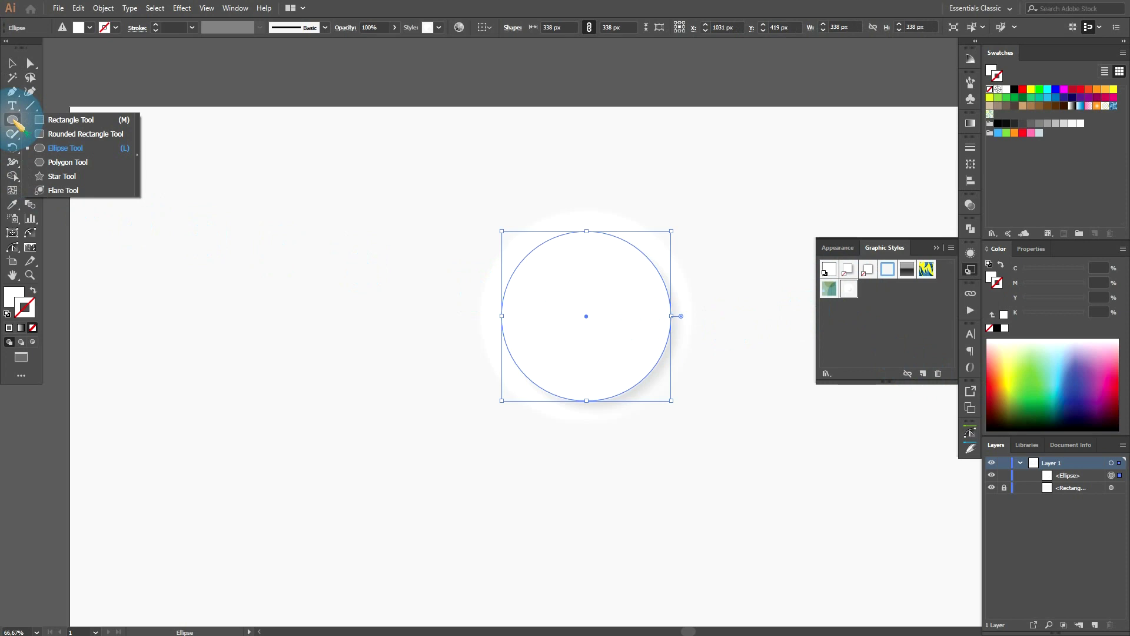
pyautogui.moveTo(245, 221); pyautogui.dragTo(408, 337)
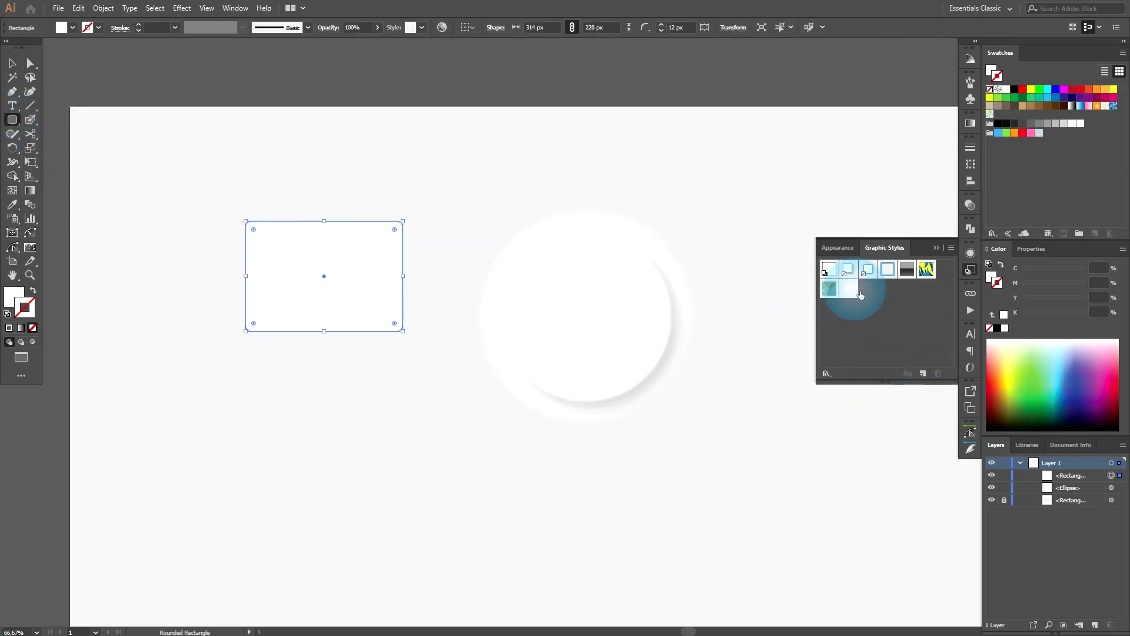
pyautogui.click(848, 289)
# - Check the rounded rectangle's selection, then marquee-select both the rectangle and circle
pyautogui.click(13, 63)
pyautogui.click(478, 186)
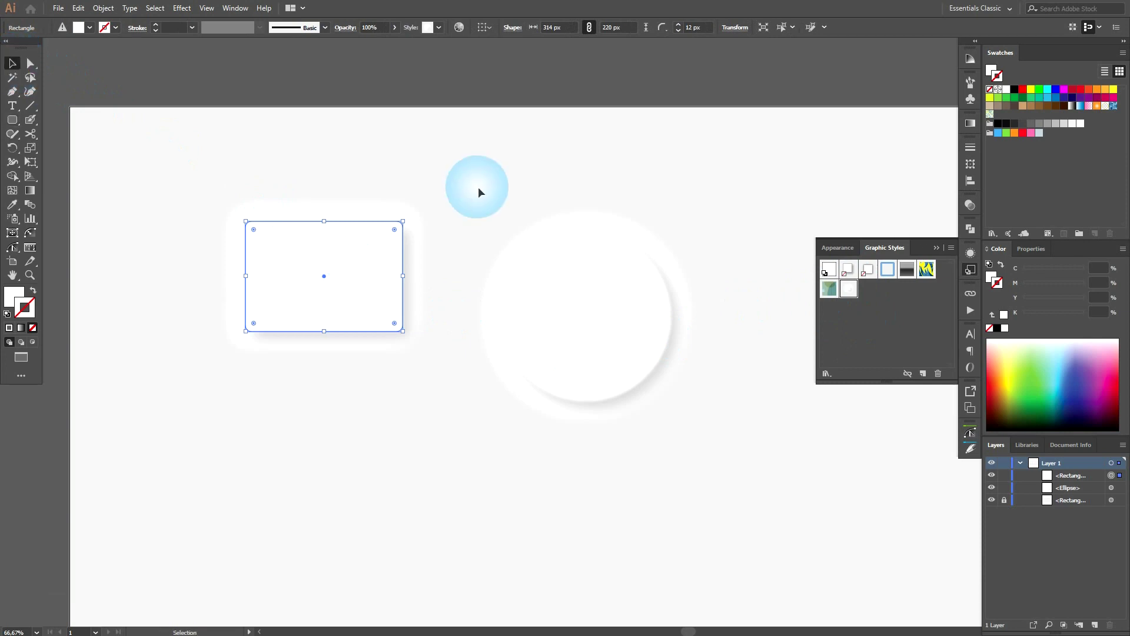
pyautogui.click(328, 228)
pyautogui.click(613, 486)
pyautogui.moveTo(725, 468); pyautogui.dragTo(200, 178)
# - Delete the rounded rectangle and circle, close Graphic Styles, and pick the Ellipse tool
pyautogui.press('Delete')
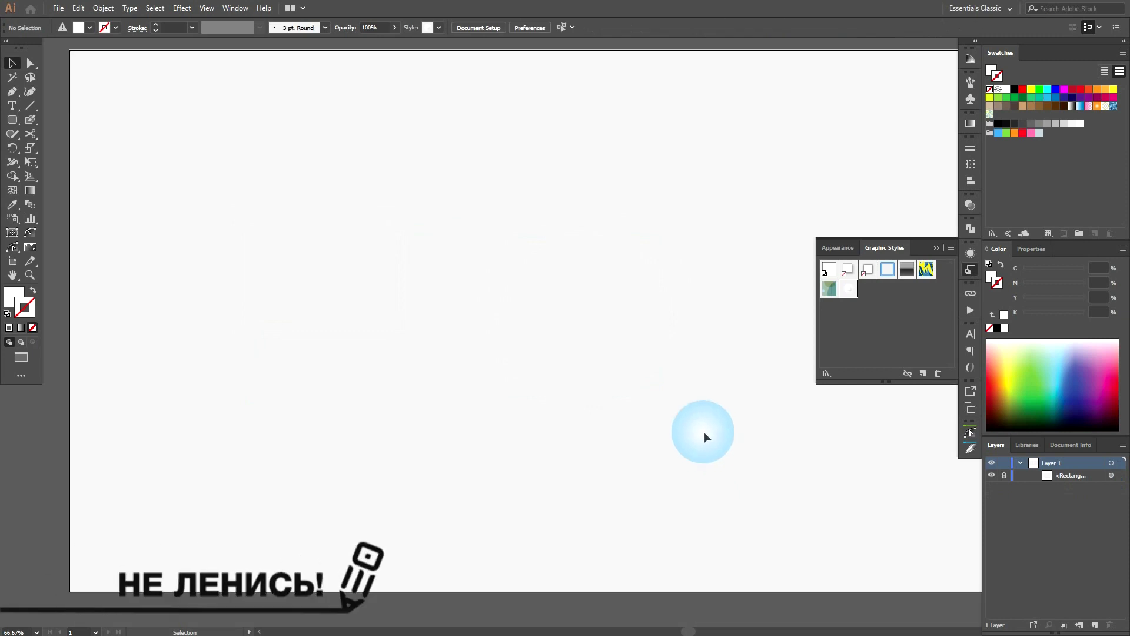
pyautogui.scroll(1, 704, 432)
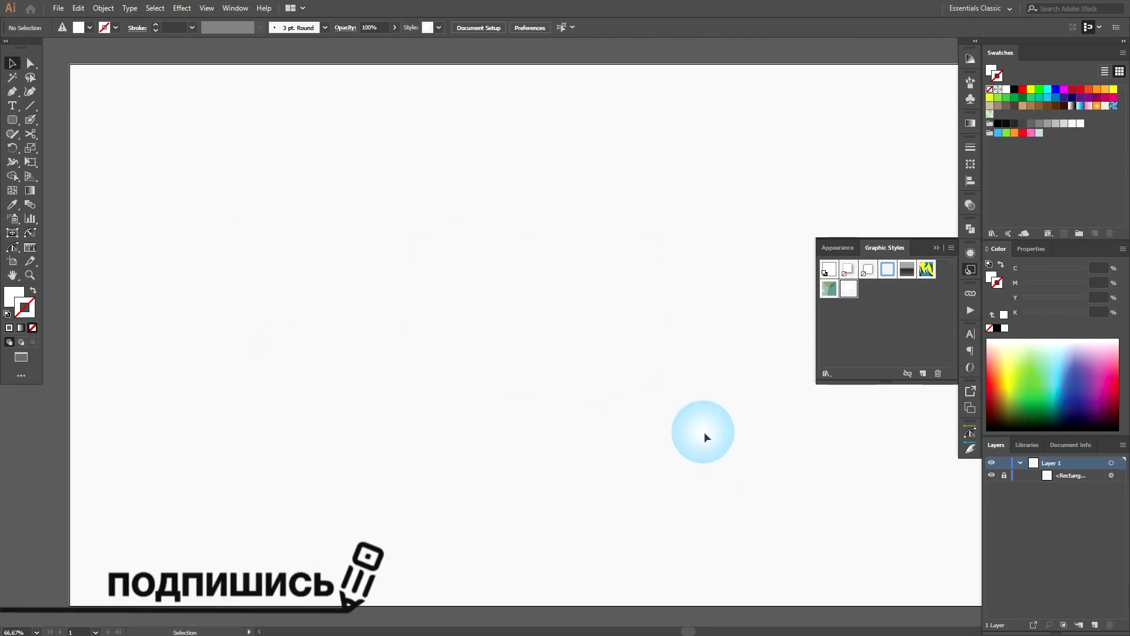
pyautogui.click(969, 270)
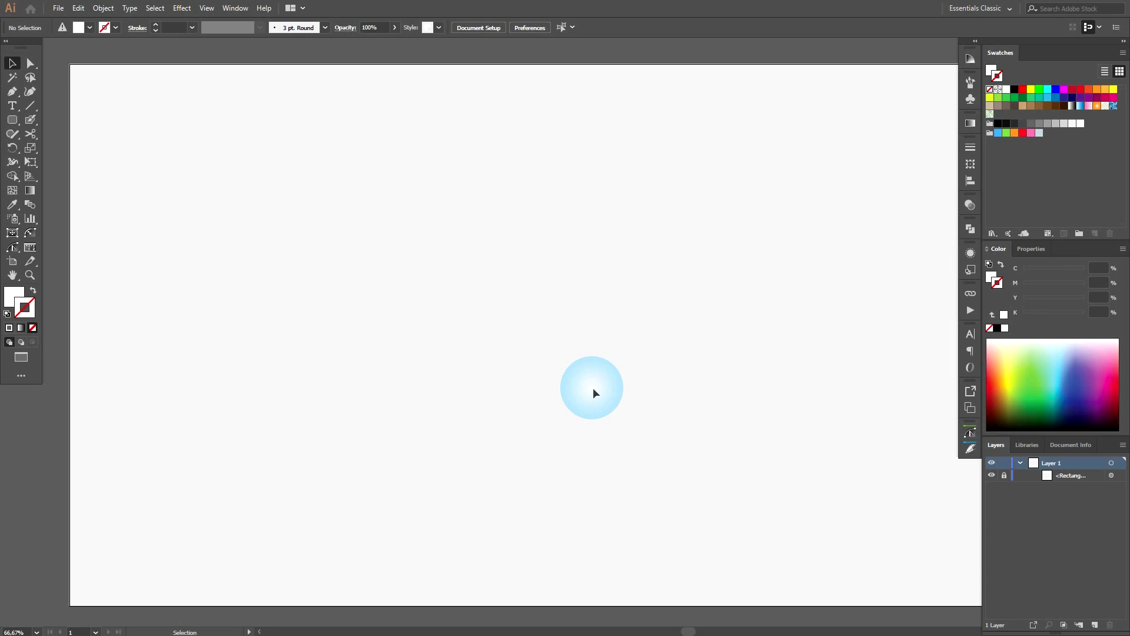
pyautogui.moveTo(12, 119)
pyautogui.mouseDown()
pyautogui.moveTo(48, 120)
pyautogui.moveTo(51, 147)
pyautogui.mouseUp()
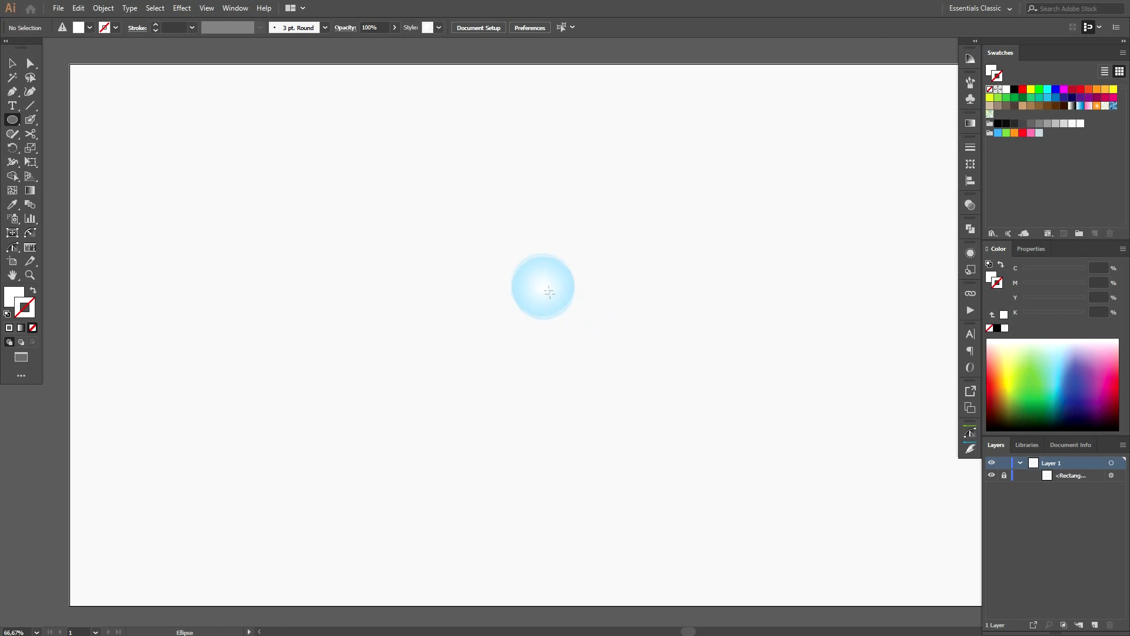
# - Draw a 400 px circle from its centre and move it toward the artboard centre
pyautogui.moveTo(543, 278); pyautogui.dragTo(634, 383)
pyautogui.press('v')
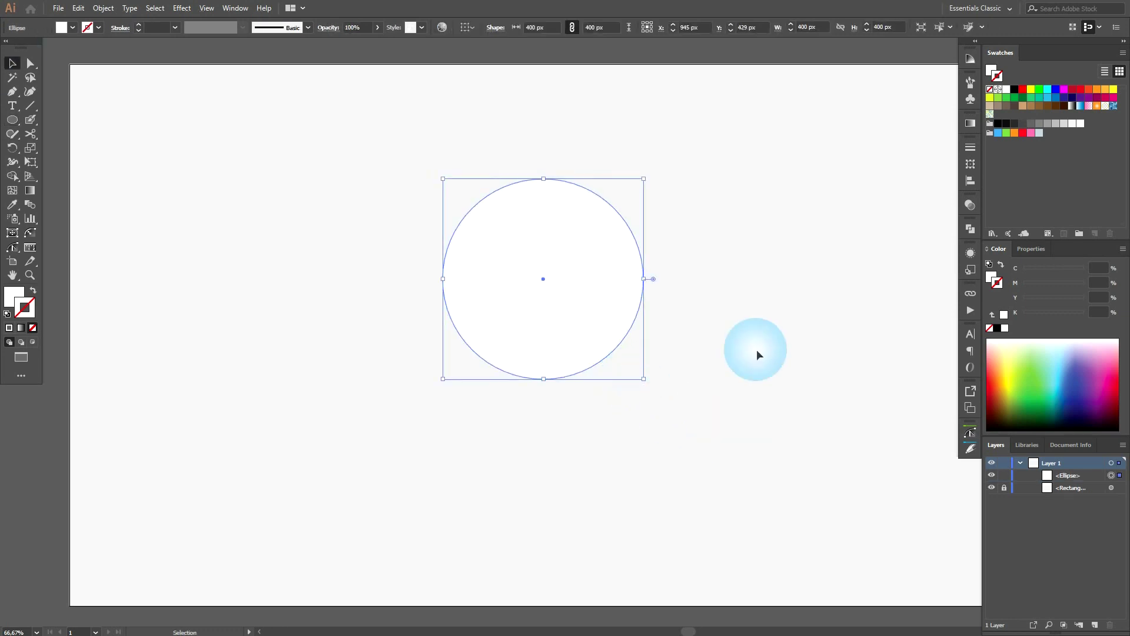
pyautogui.click(718, 373)
pyautogui.moveTo(600, 320)
pyautogui.mouseDown()
pyautogui.moveTo(588, 338)
pyautogui.moveTo(610, 350)
pyautogui.mouseUp()
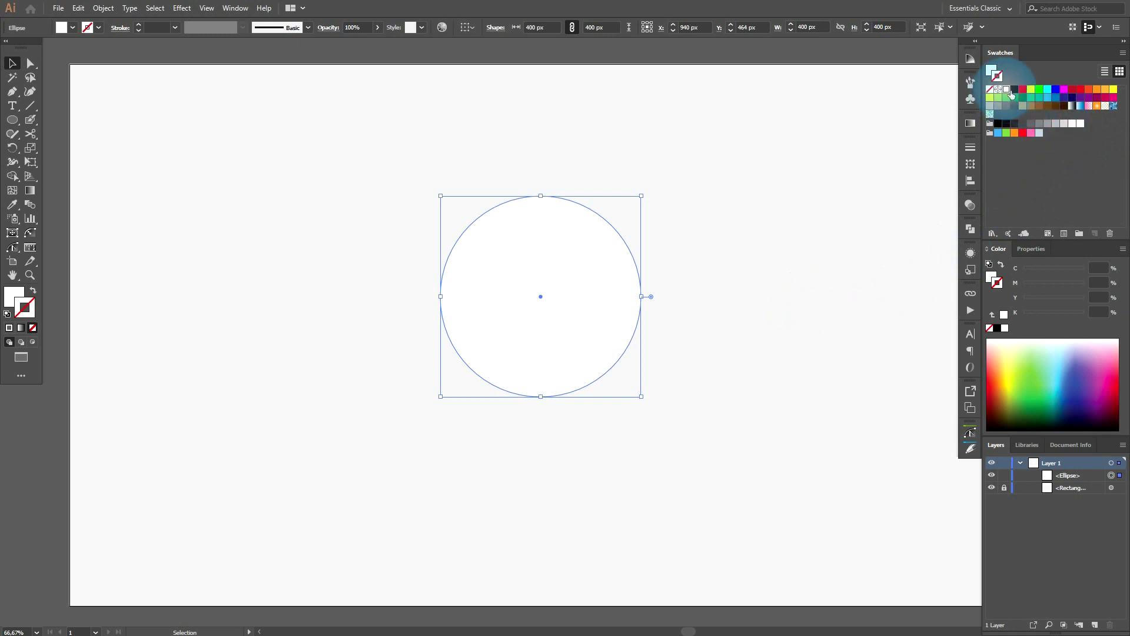
pyautogui.click(764, 309)
pyautogui.click(638, 320)
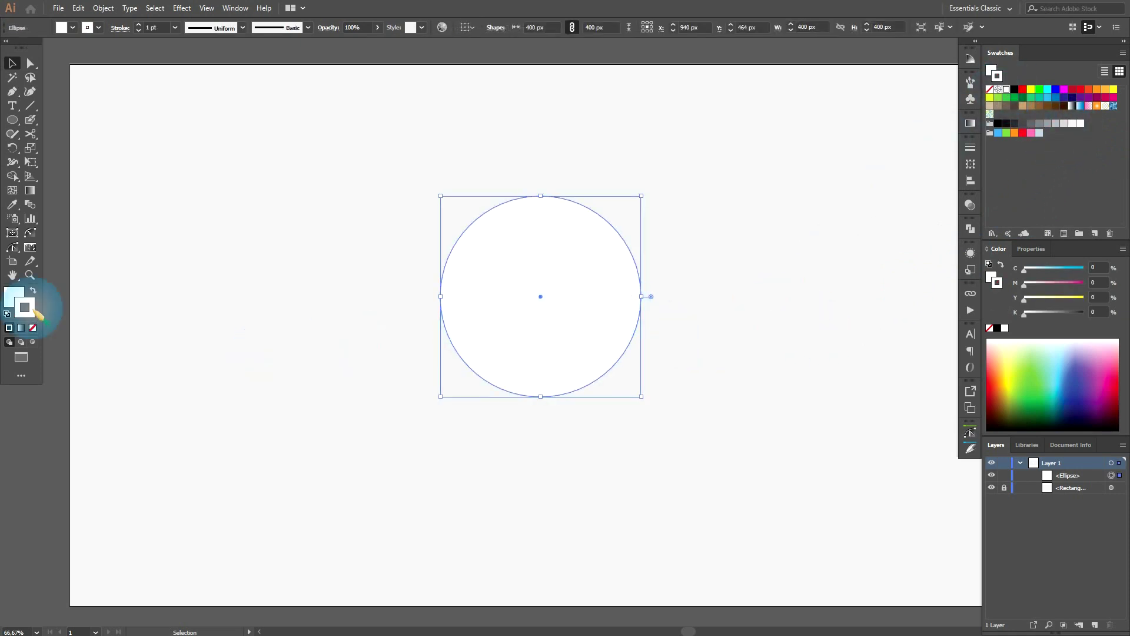
# - Give the circle a pure white fill and no stroke
pyautogui.click(33, 327)
pyautogui.click(13, 295)
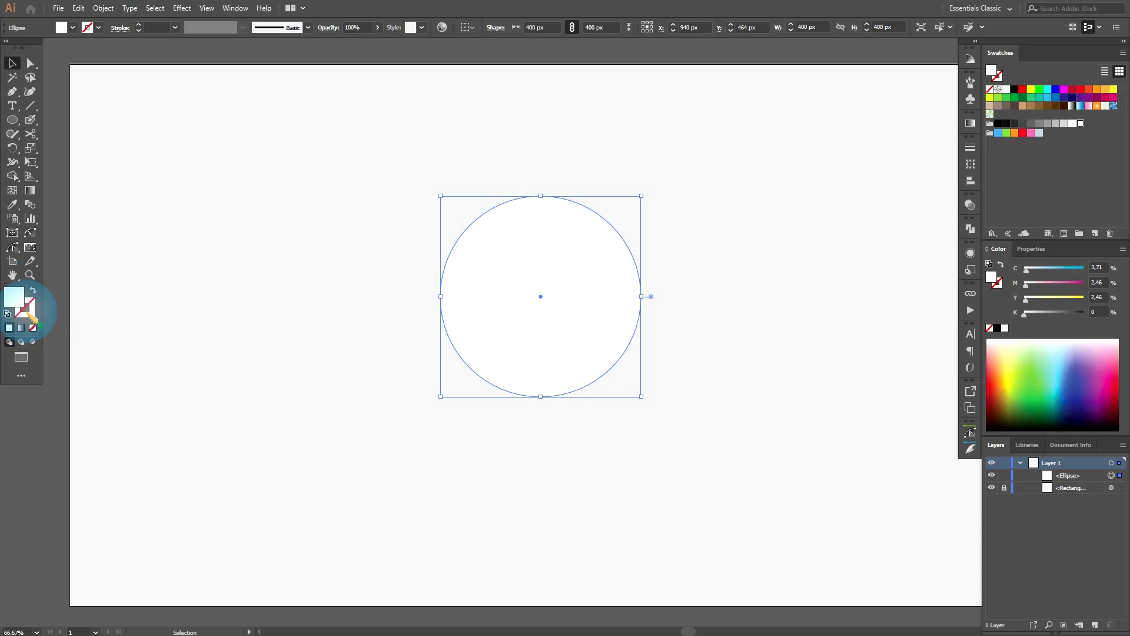
pyautogui.click(1007, 89)
pyautogui.click(760, 312)
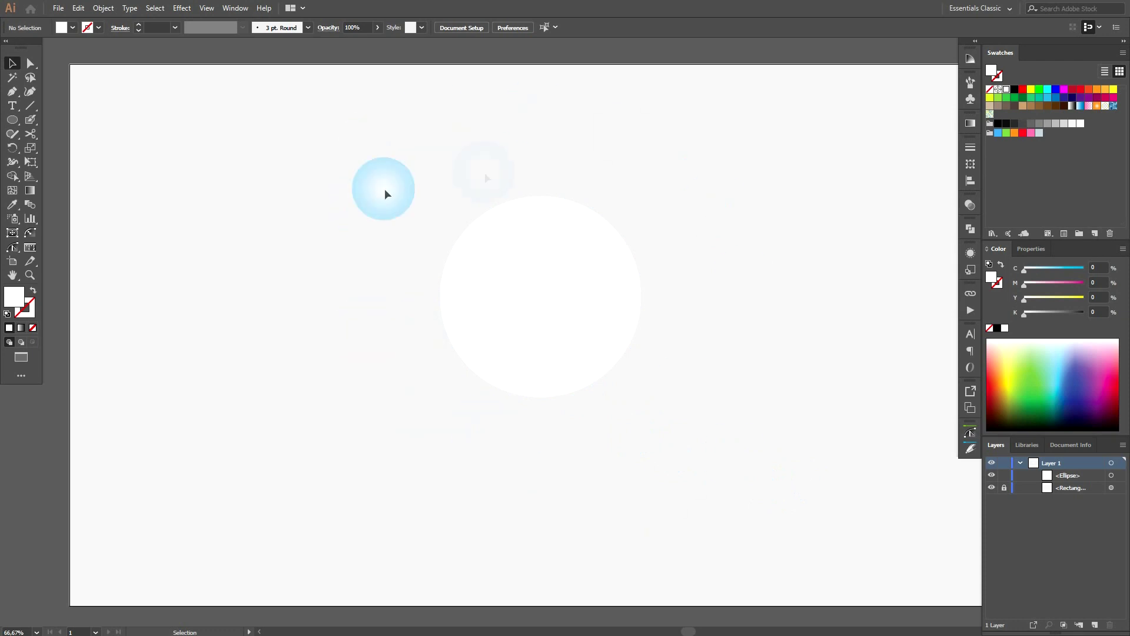
# - Unlock the background rectangle, fill it light grey, re-lock it, and reselect the white circle
pyautogui.click(1004, 487)
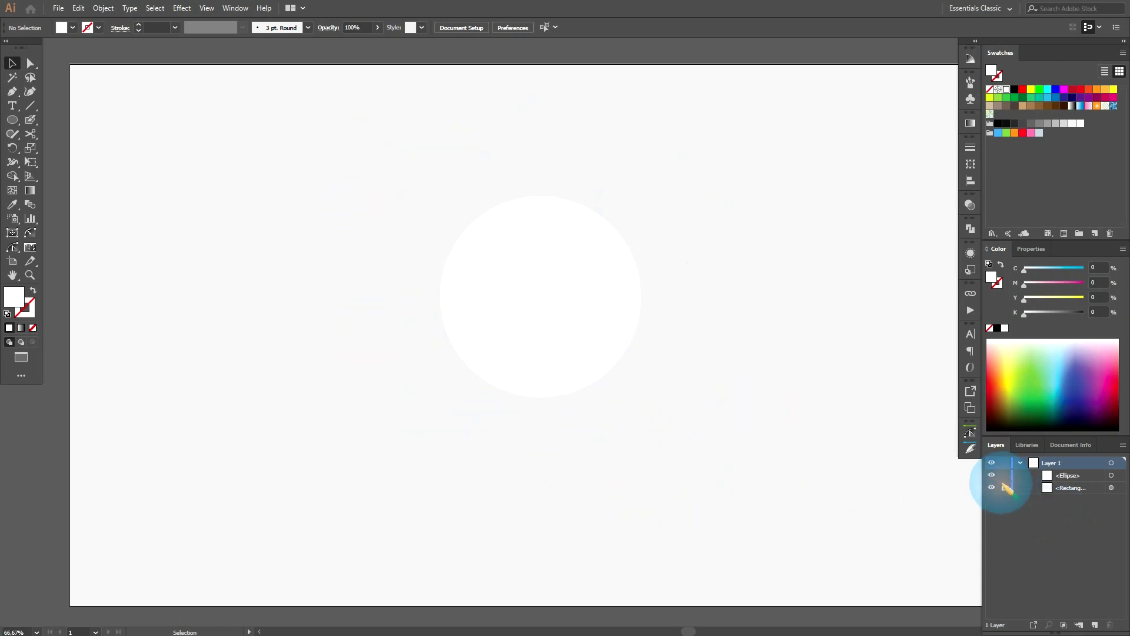
pyautogui.click(1111, 488)
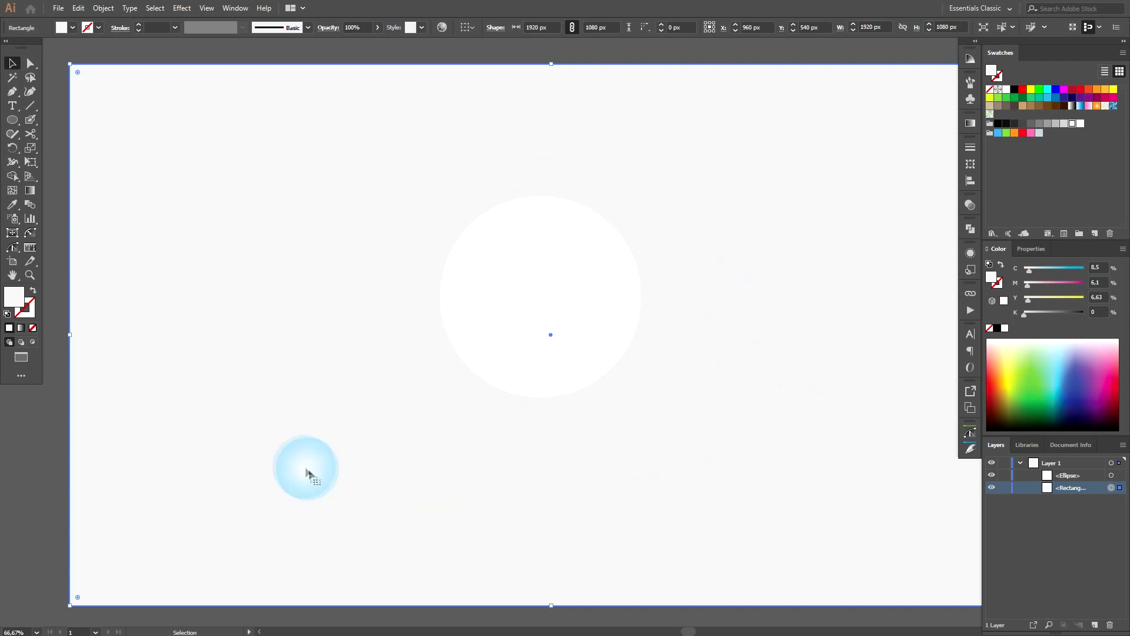
pyautogui.click(1065, 125)
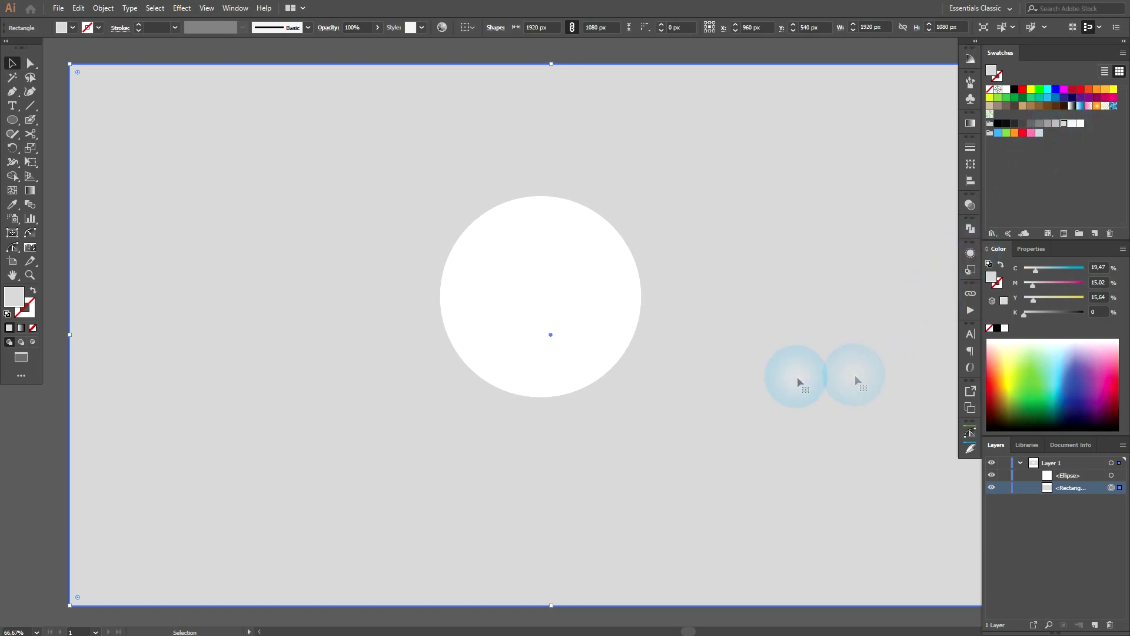
pyautogui.click(1004, 488)
pyautogui.click(596, 297)
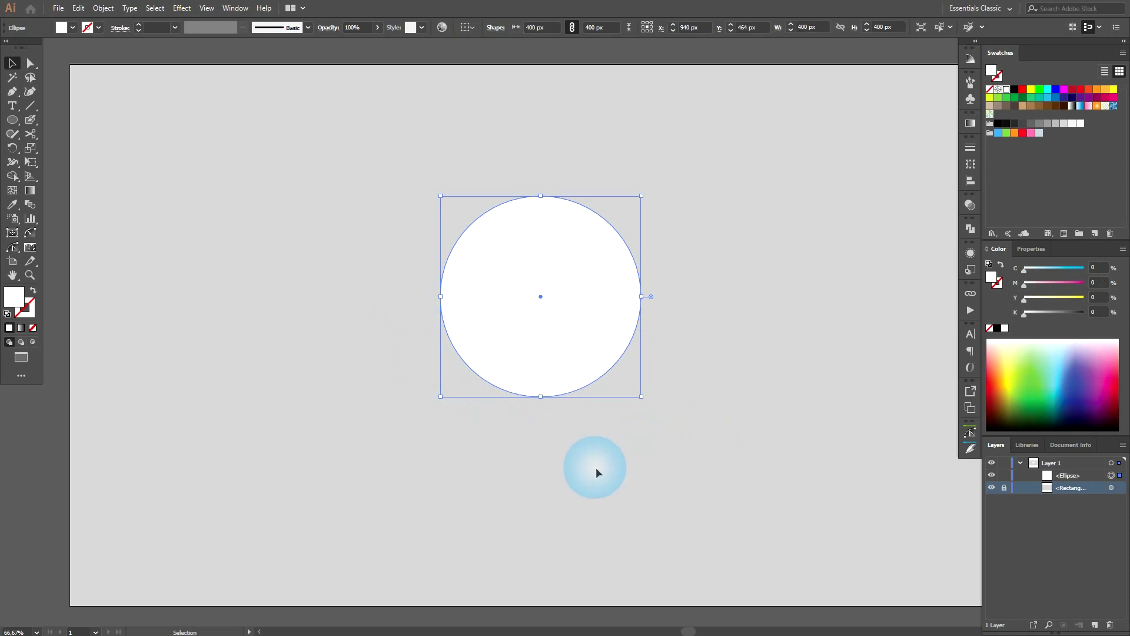
# - Give the white circle a white-to-black gradient stroke and list the stroke weight choices
pyautogui.click(28, 316)
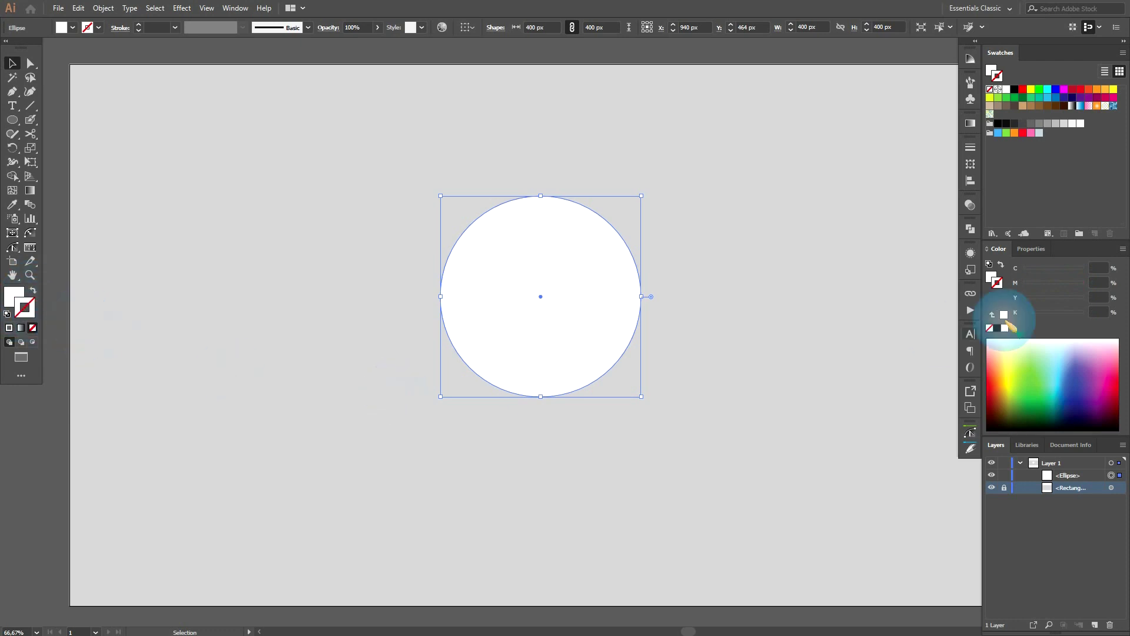
pyautogui.click(1072, 106)
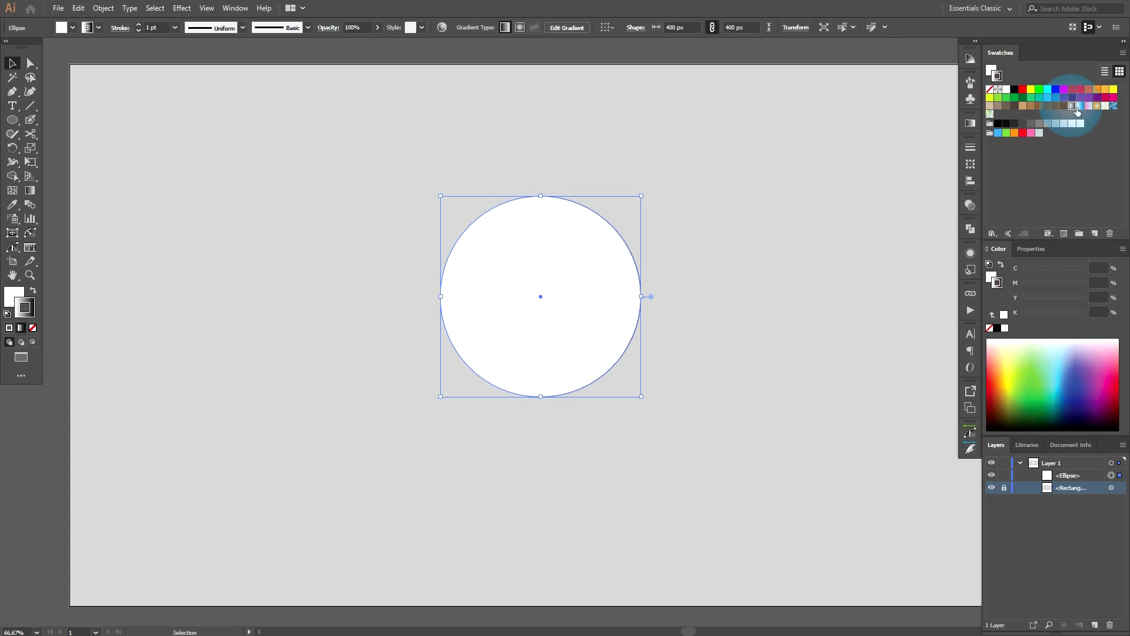
pyautogui.click(970, 147)
pyautogui.click(906, 160)
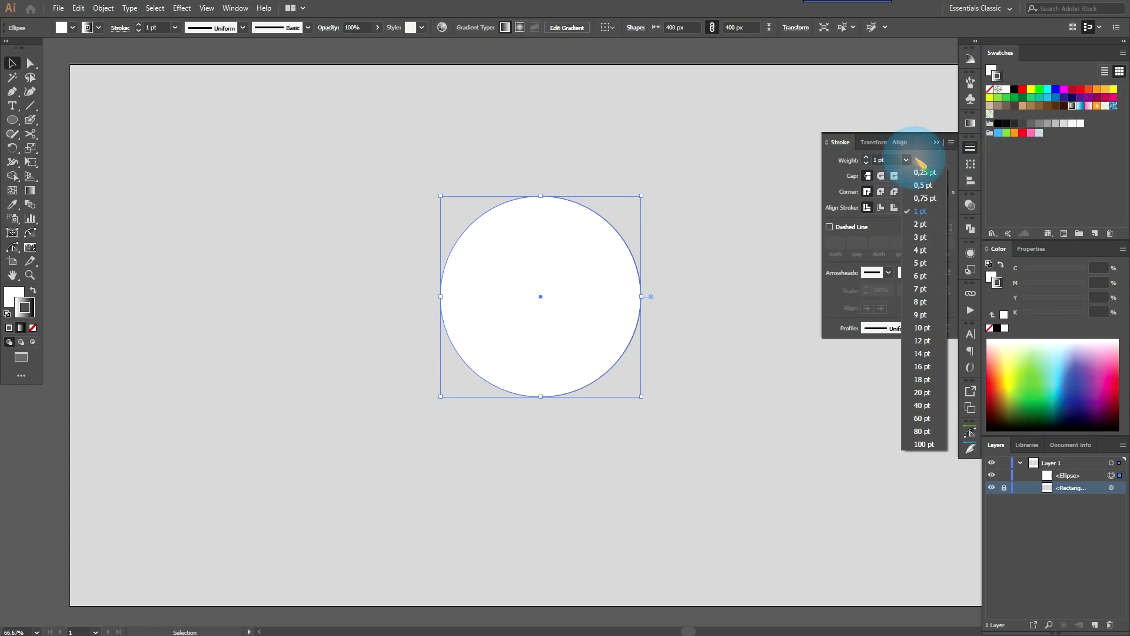
# - Thicken the circle's gradient stroke to 80 pt, via 40 pt, and show the gradient settings
pyautogui.click(922, 405)
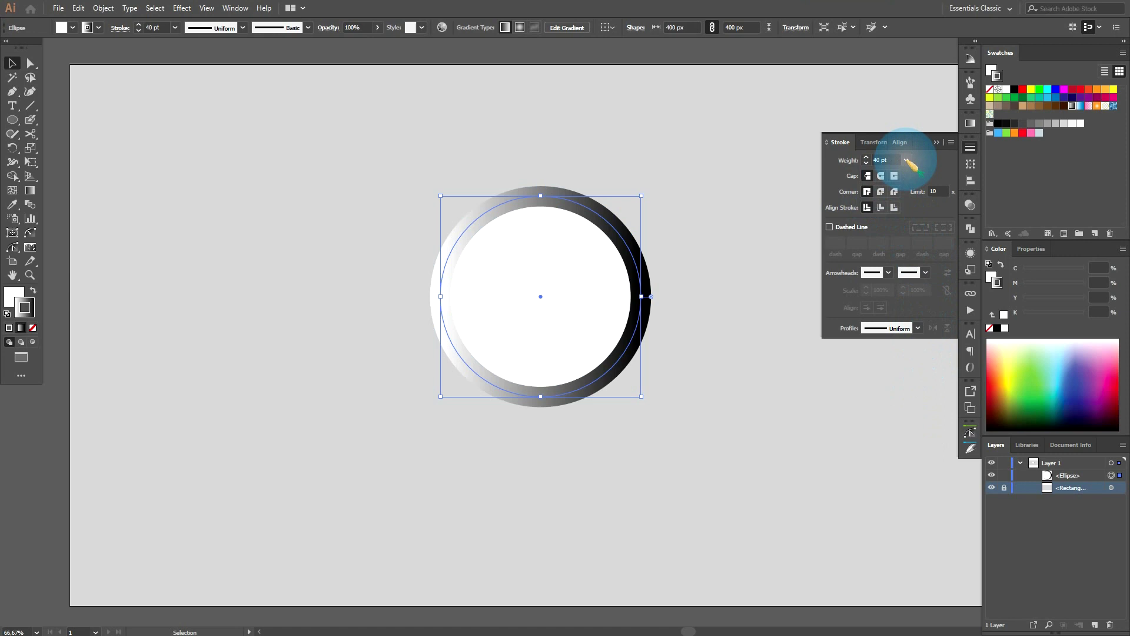
pyautogui.click(906, 160)
pyautogui.click(922, 432)
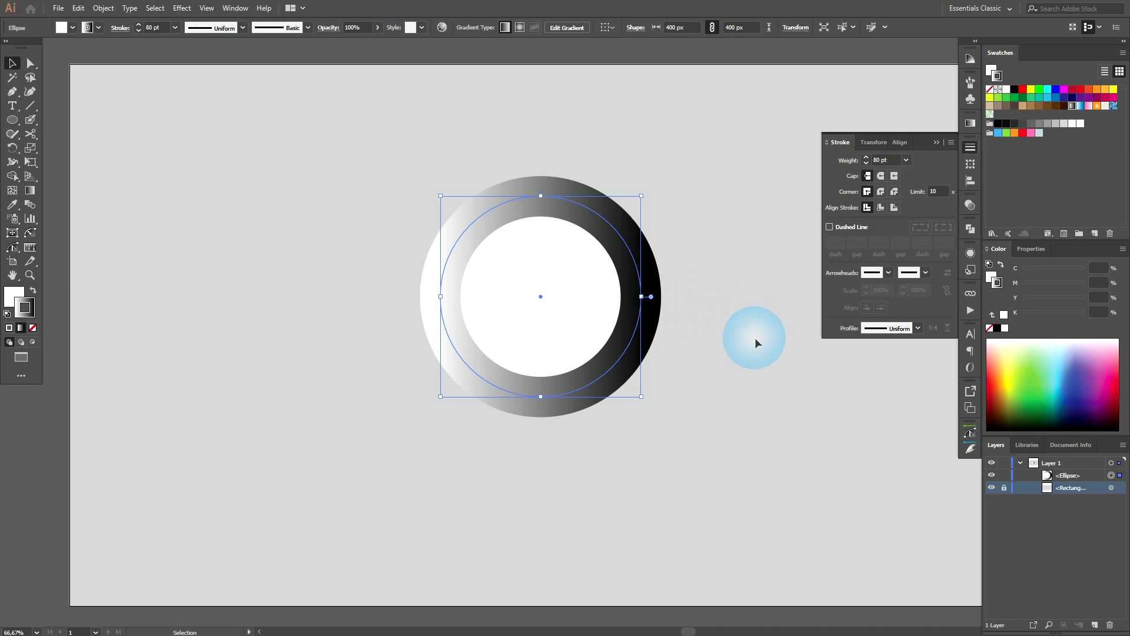
pyautogui.click(175, 28)
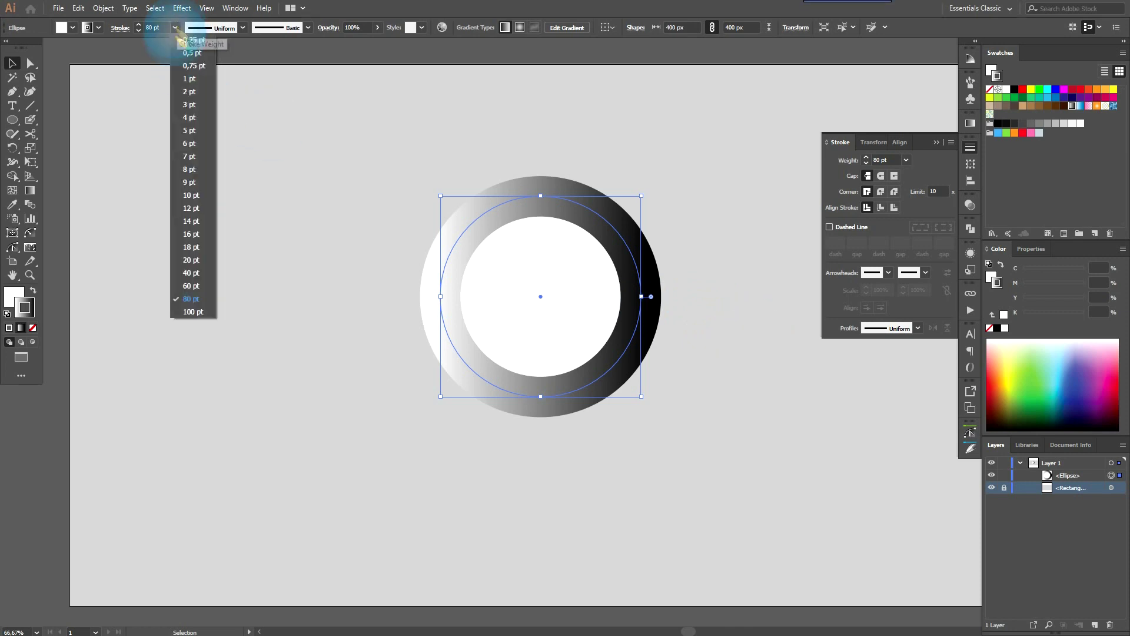
pyautogui.click(189, 297)
pyautogui.click(970, 124)
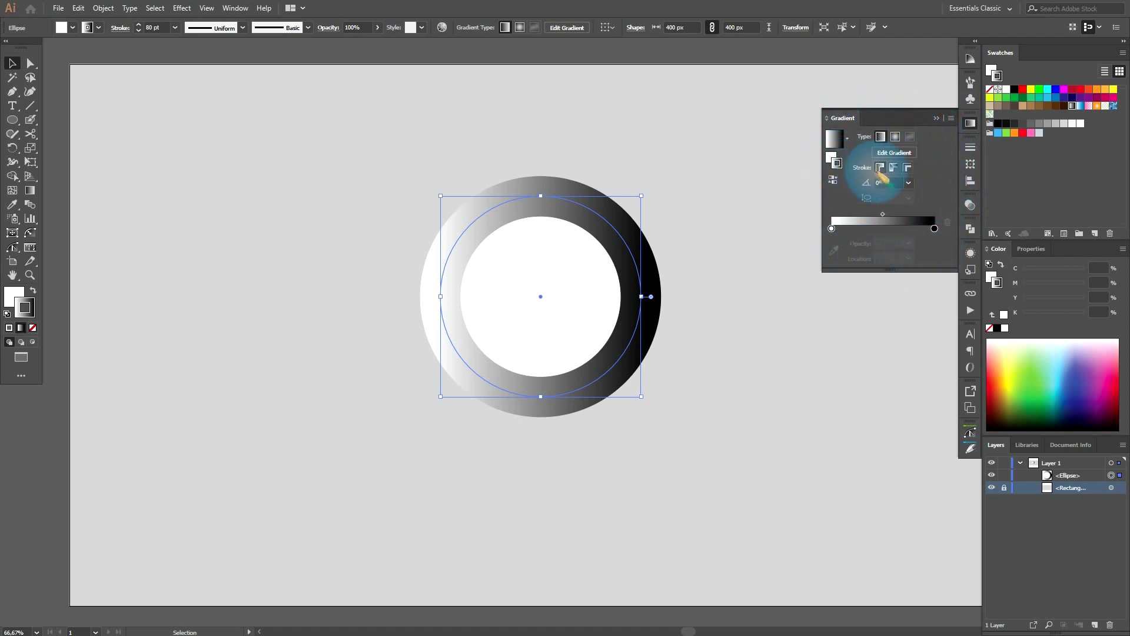
# - Apply the gradient across the stroke and add two middle stops, one at 61.73%
pyautogui.click(908, 167)
pyautogui.click(619, 317)
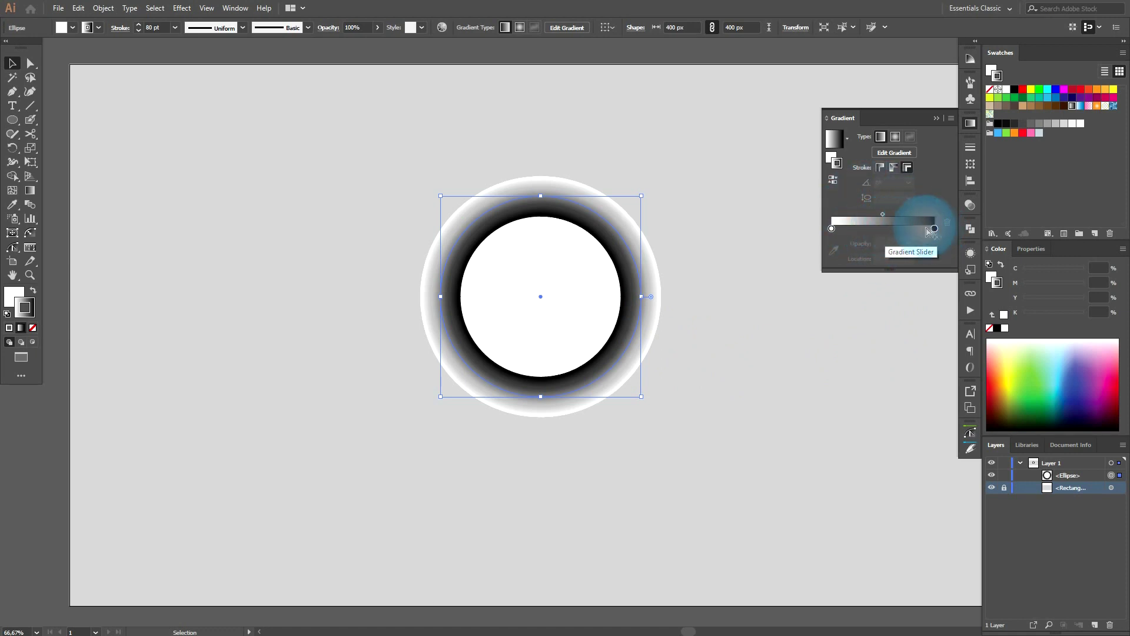
pyautogui.click(884, 230)
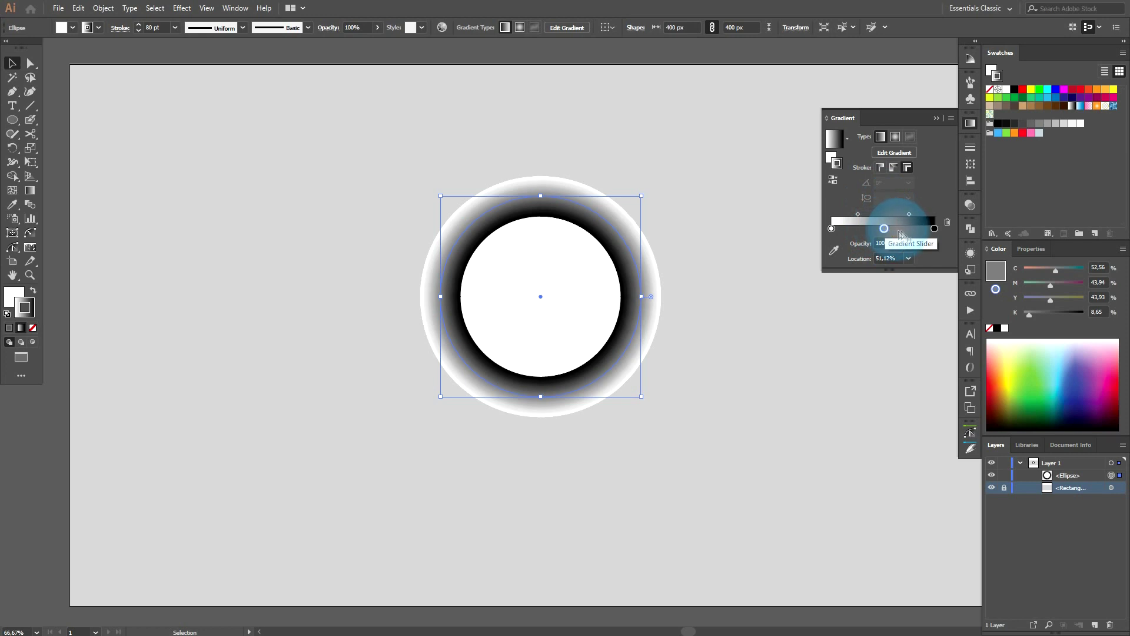
pyautogui.click(896, 230)
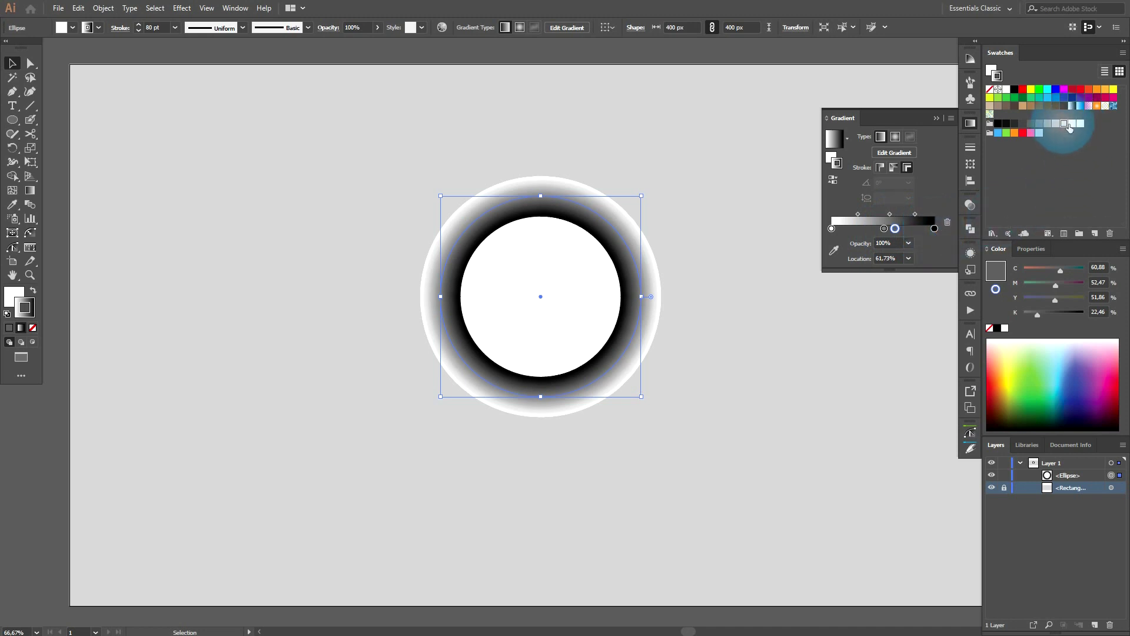
# - Colour the gradient stops grey and light, reverse the ends, and set the middle stop to 49.44%
pyautogui.moveTo(1069, 128); pyautogui.dragTo(934, 233)
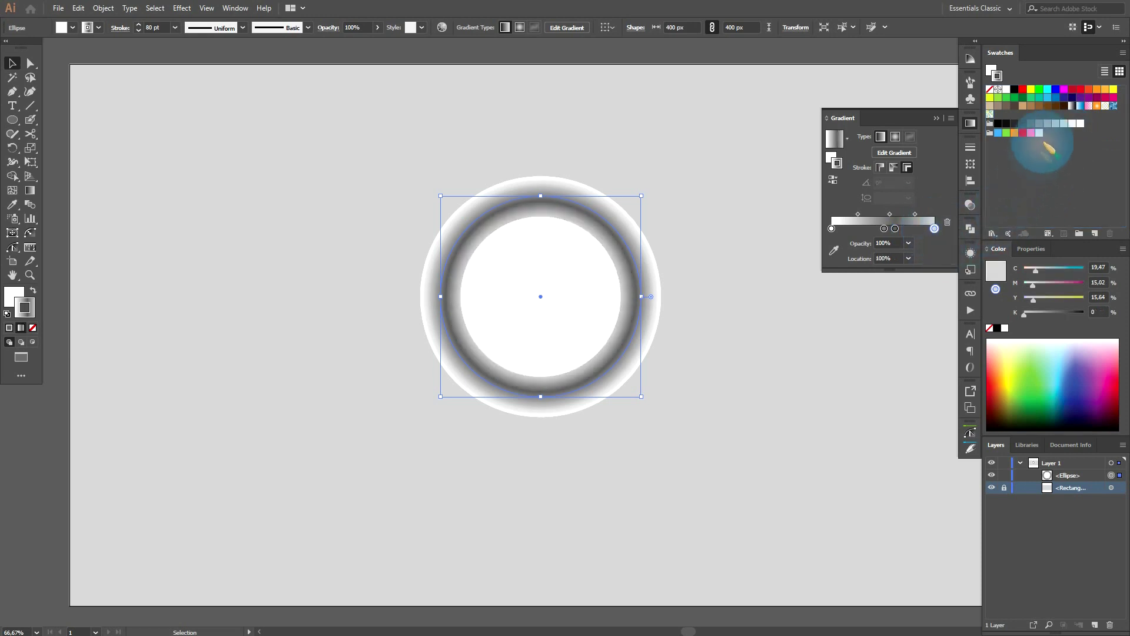
pyautogui.moveTo(1064, 129)
pyautogui.mouseDown()
pyautogui.moveTo(971, 230)
pyautogui.moveTo(895, 230)
pyautogui.mouseUp()
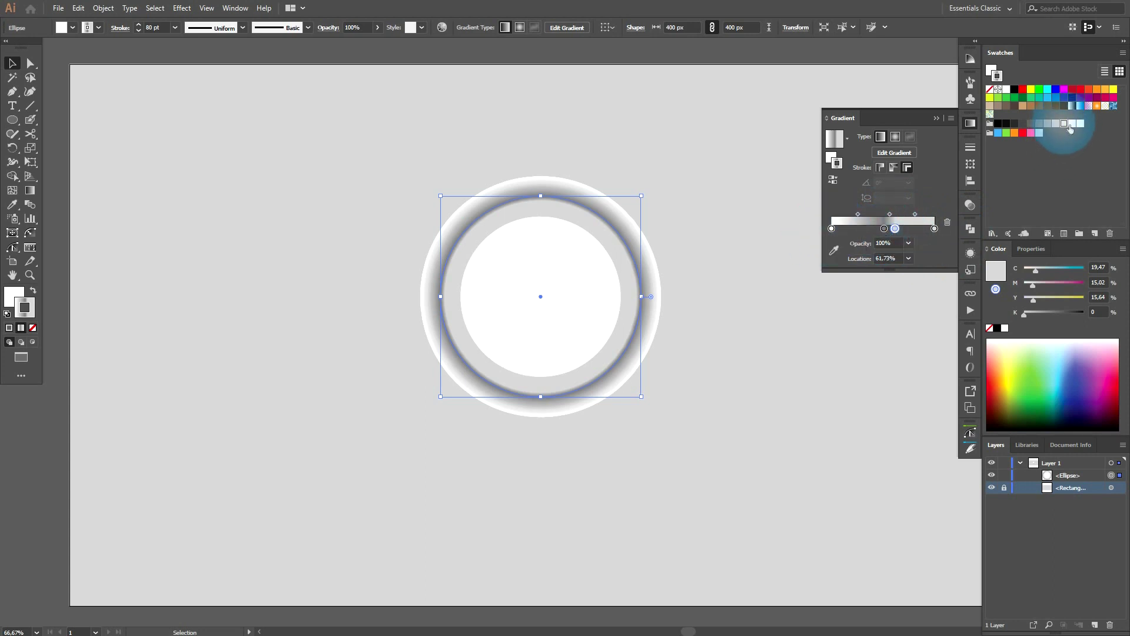
pyautogui.moveTo(1070, 127); pyautogui.dragTo(831, 228)
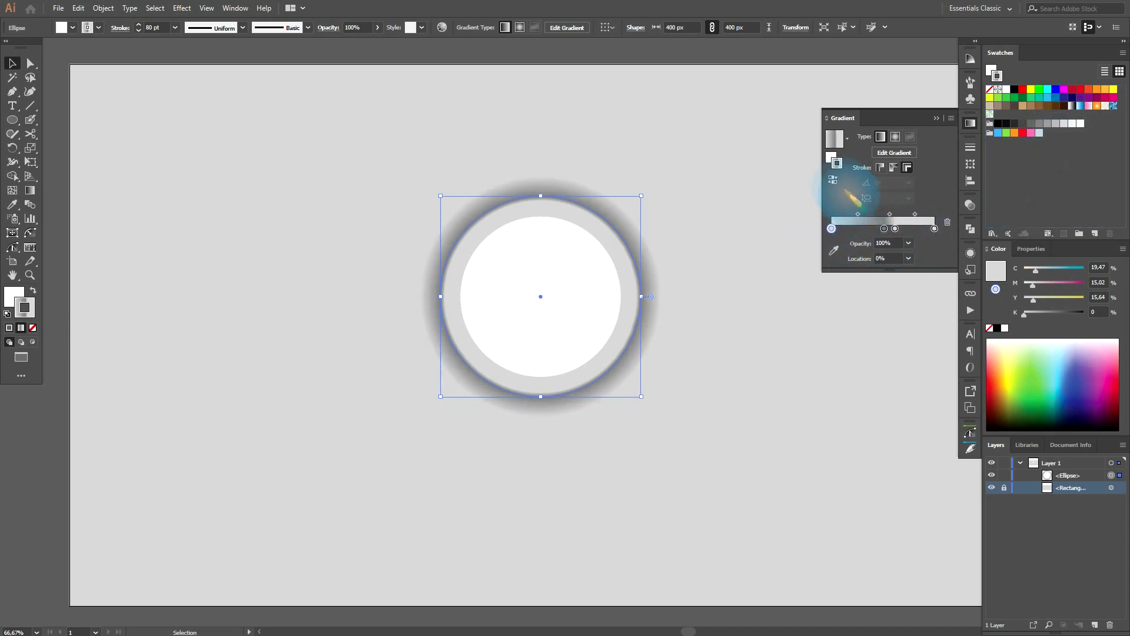
pyautogui.moveTo(831, 228); pyautogui.dragTo(934, 228)
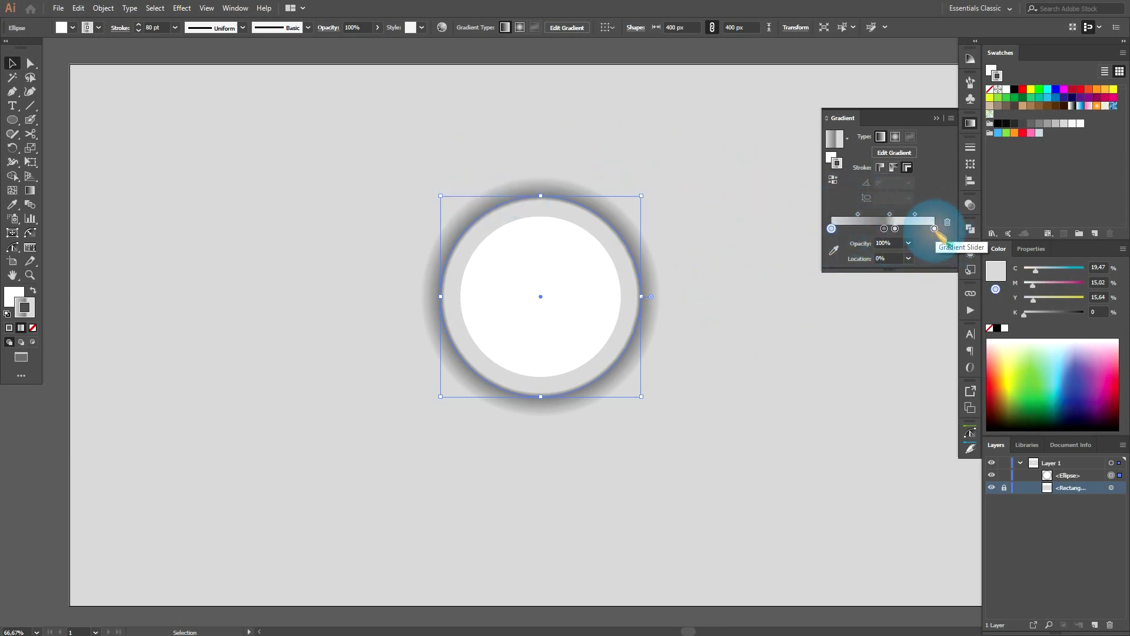
pyautogui.click(884, 228)
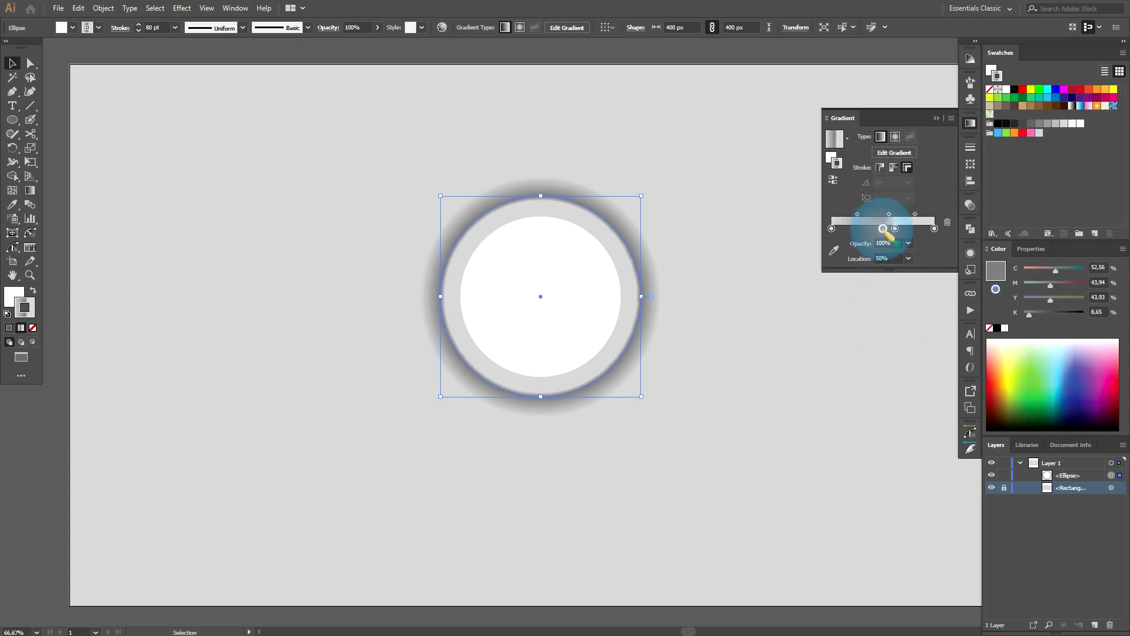
pyautogui.moveTo(881, 230); pyautogui.dragTo(882, 230)
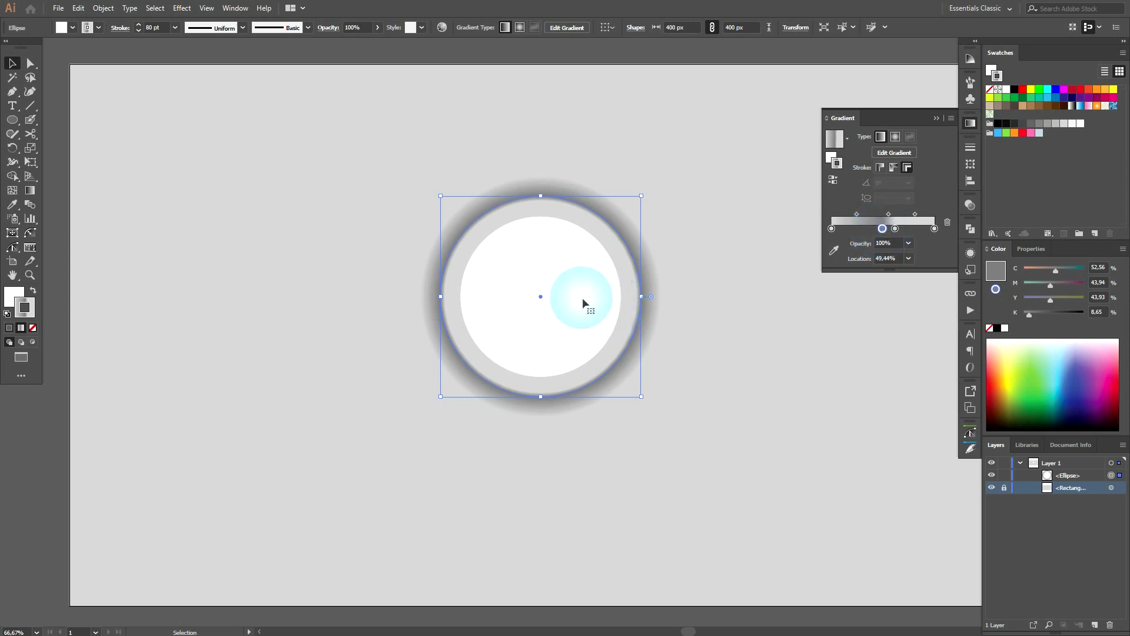
pyautogui.click(831, 157)
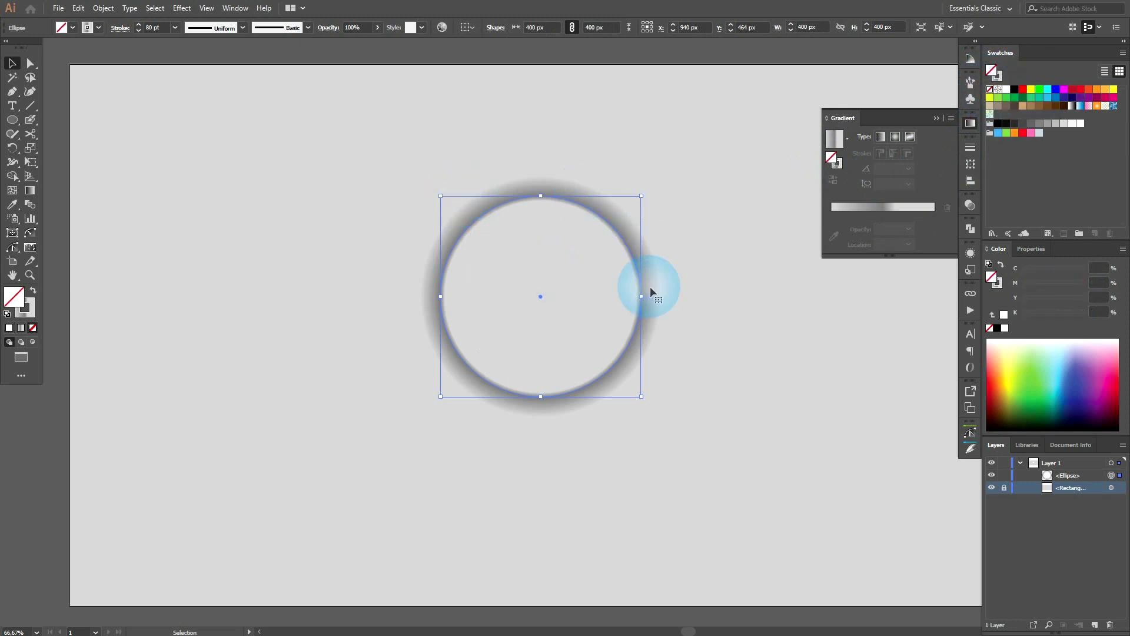
# - Move the ring's lighter middle gradient stop to 58.38% and preview the ring with edges hidden
pyautogui.click(837, 165)
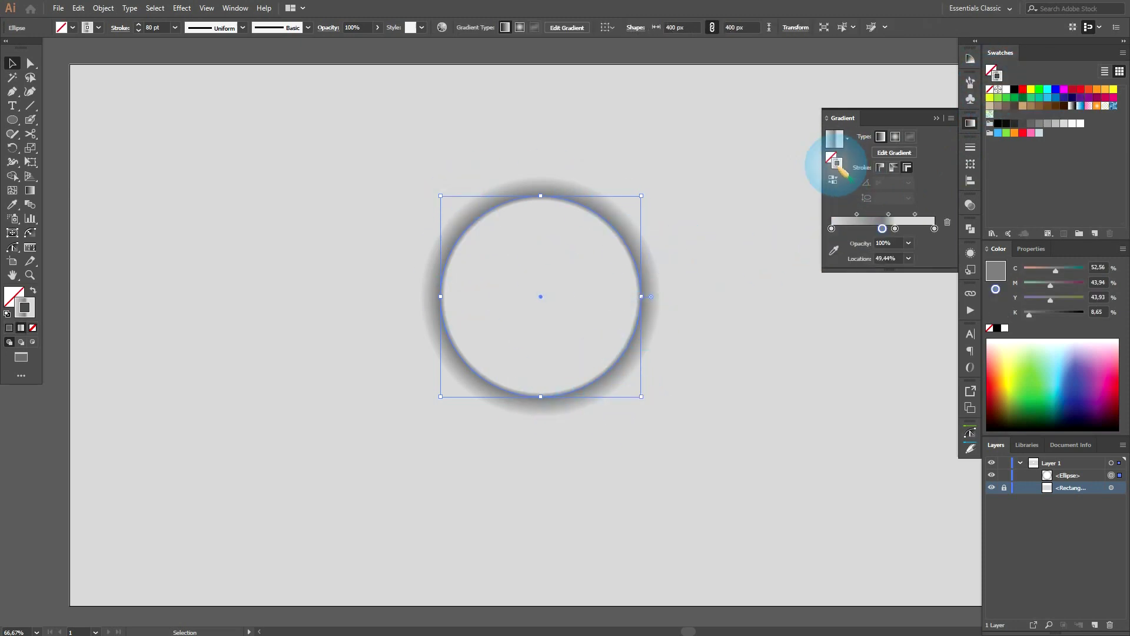
pyautogui.click(882, 228)
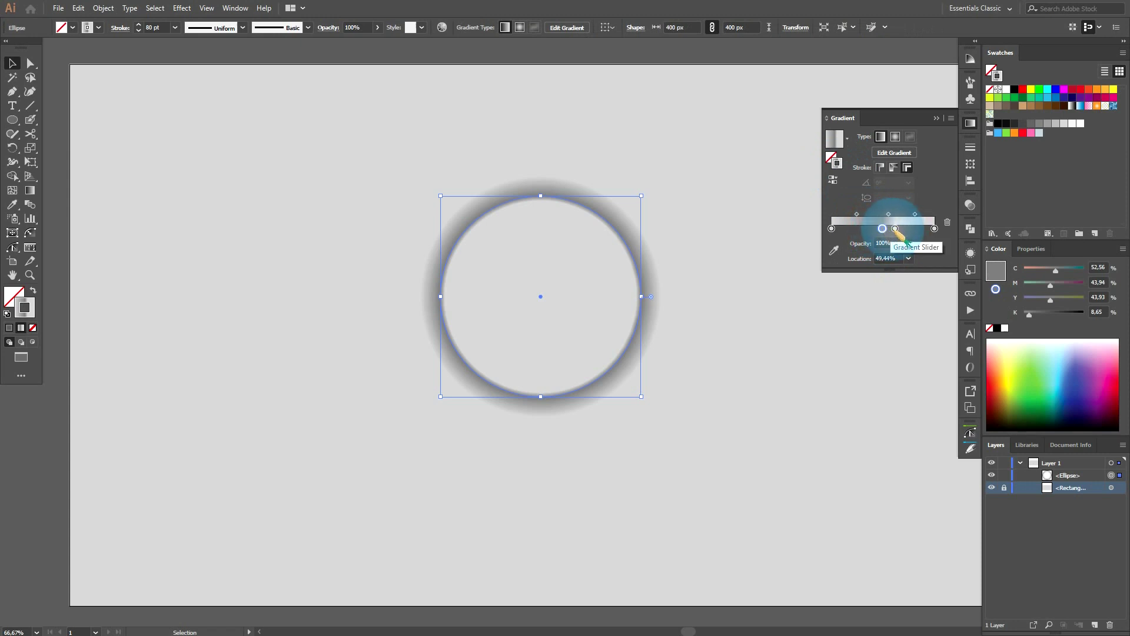
pyautogui.moveTo(896, 228); pyautogui.dragTo(892, 228)
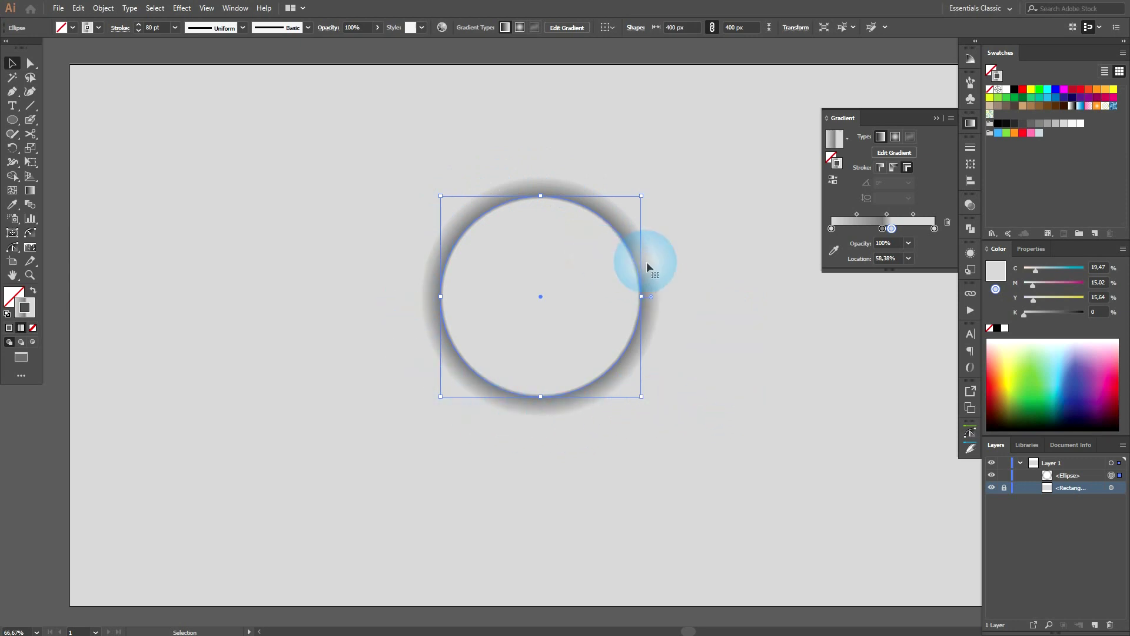
pyautogui.hotkey('ctrl', 'h')
pyautogui.hotkey('ctrl', 'h')
pyautogui.click(675, 351)
pyautogui.click(646, 340)
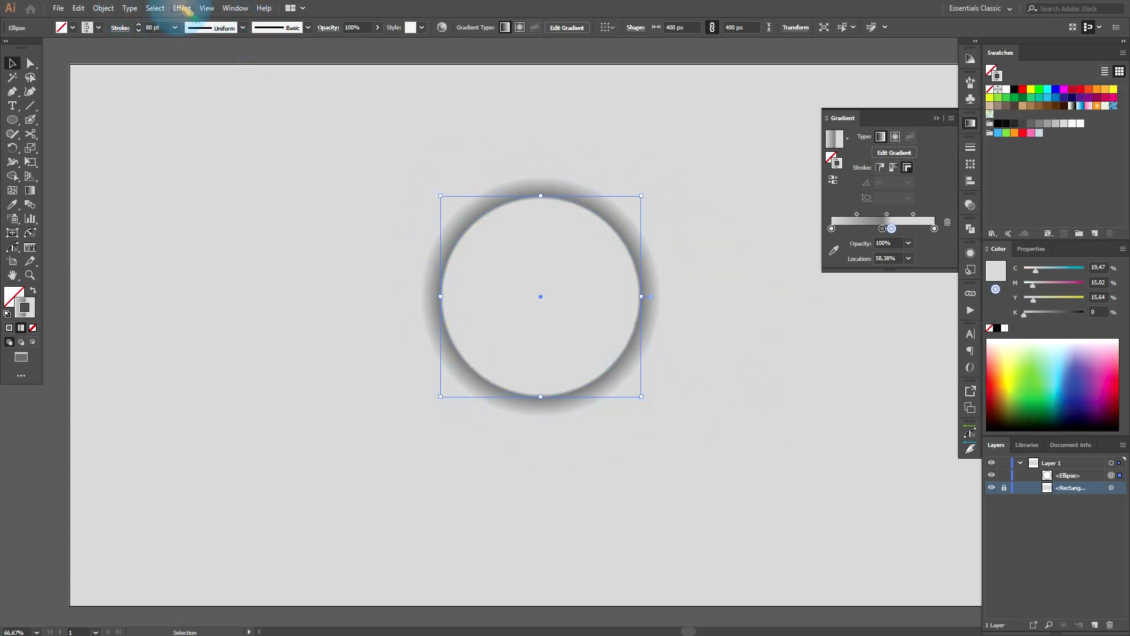
pyautogui.click(206, 9)
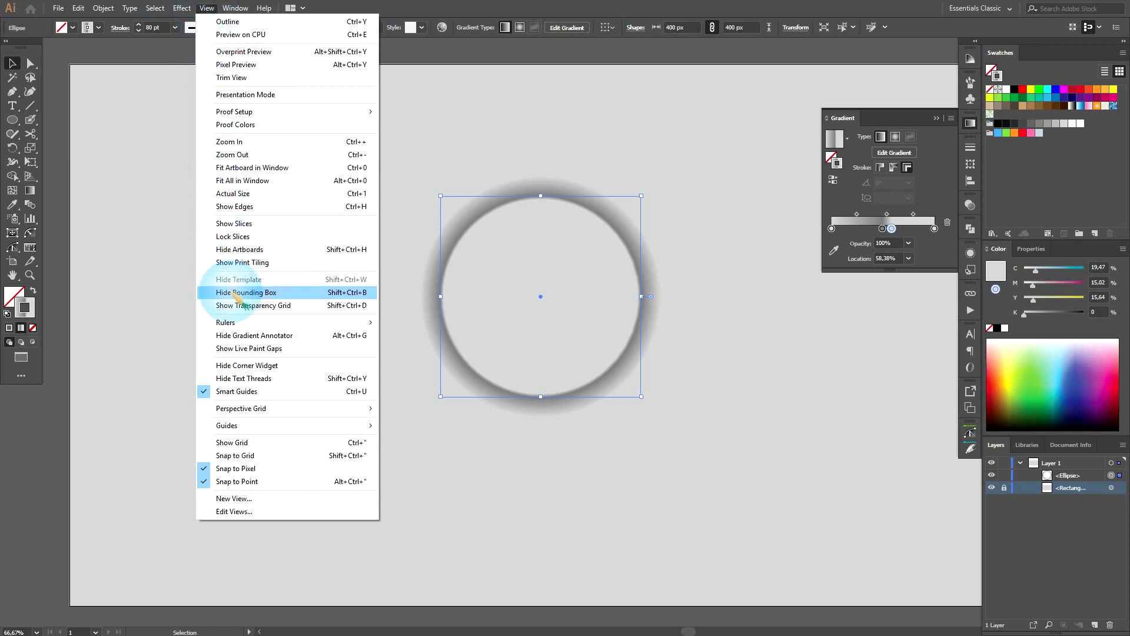
# - Hide the ring's bounding box and select the darker middle gradient stop at 49.44%
pyautogui.click(294, 292)
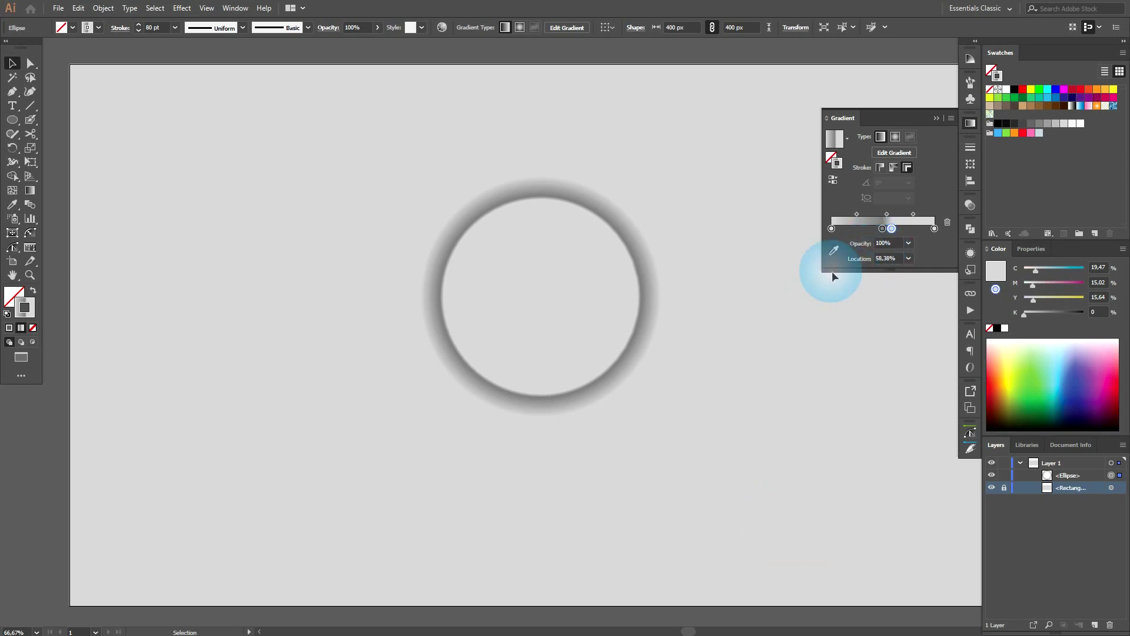
pyautogui.click(882, 228)
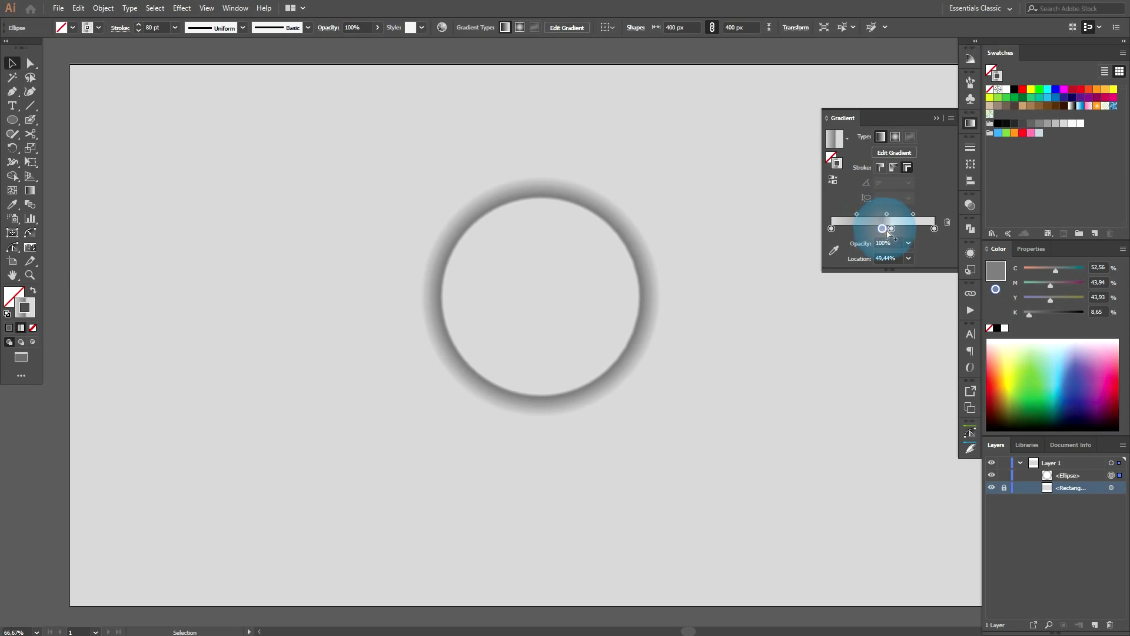
# - Set a gradient stop's location to 49% and shift the gradient midpoint to 60.26%
pyautogui.click(857, 214)
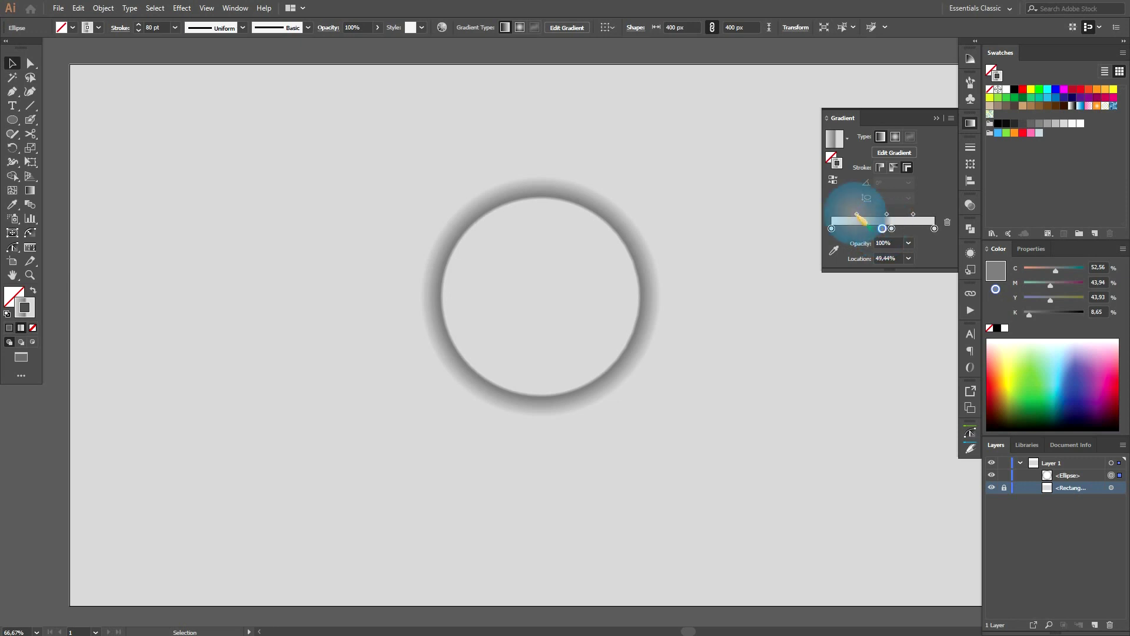
pyautogui.click(898, 266)
pyautogui.write('49')
pyautogui.press('Return')
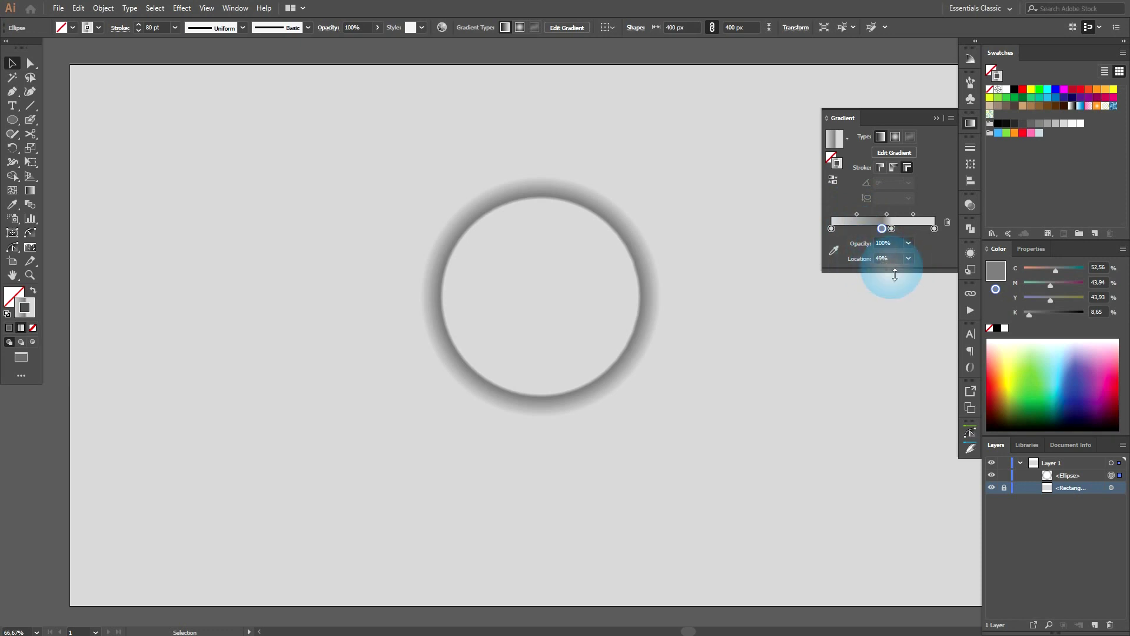
pyautogui.moveTo(857, 214); pyautogui.dragTo(862, 214)
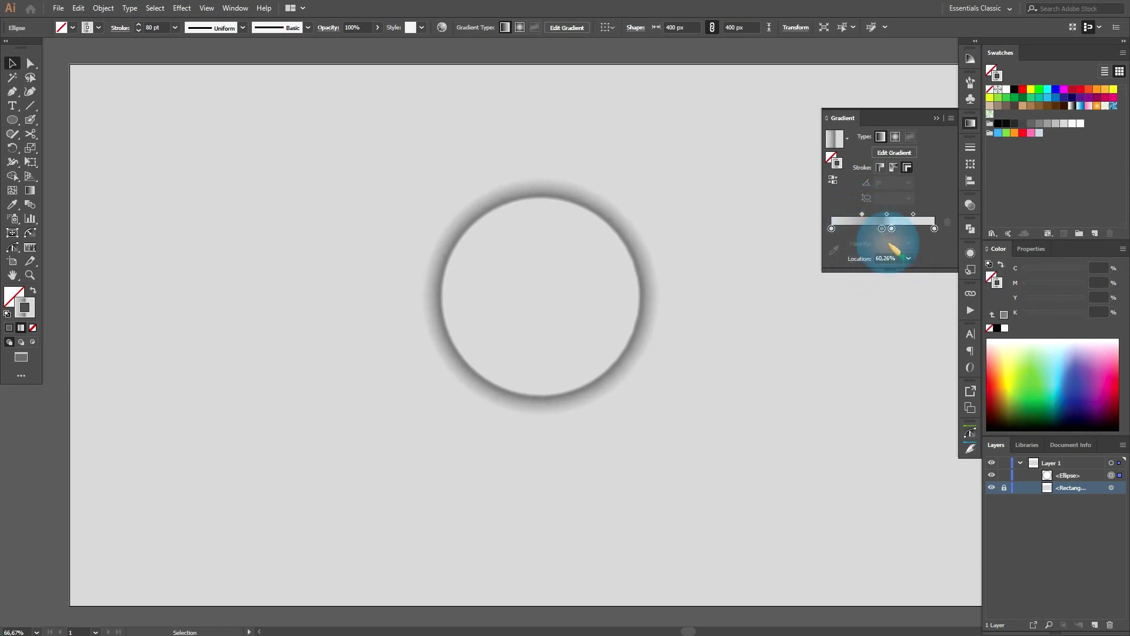
# - Widen the ring's stroke to 100 pt and move a middle gradient stop to about 56%
pyautogui.click(970, 148)
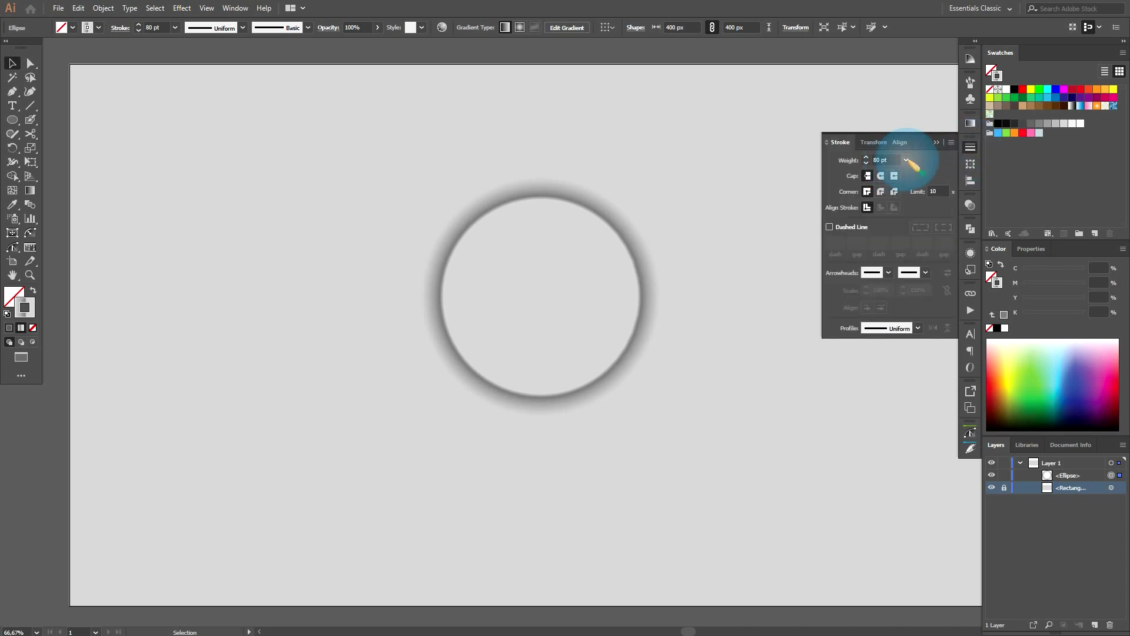
pyautogui.click(906, 160)
pyautogui.click(922, 444)
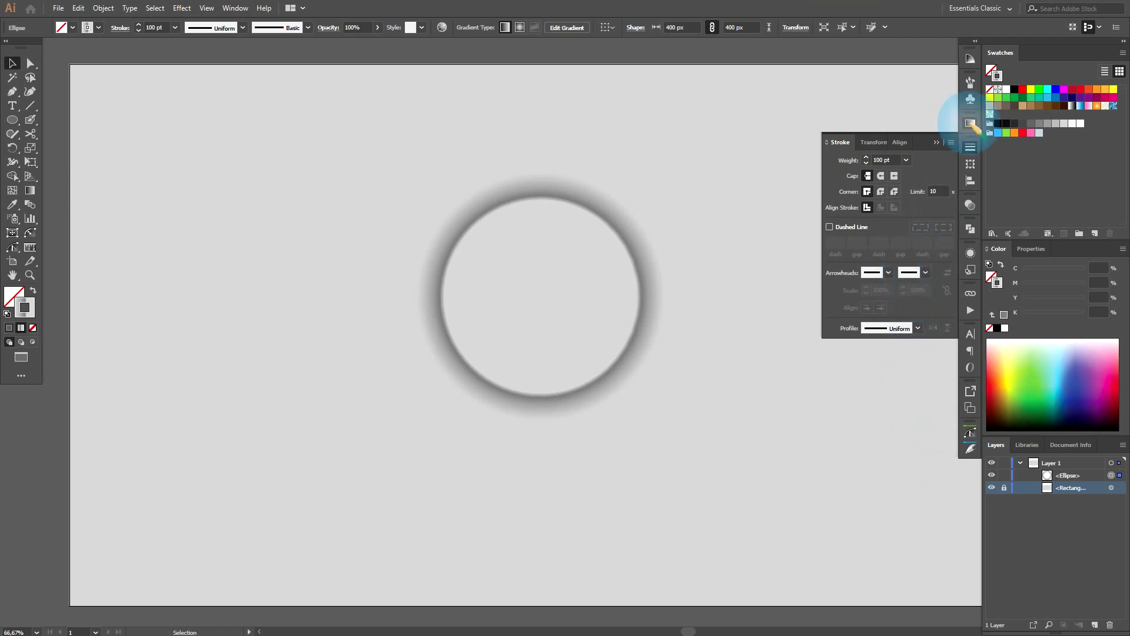
pyautogui.click(970, 123)
pyautogui.moveTo(892, 228); pyautogui.dragTo(889, 229)
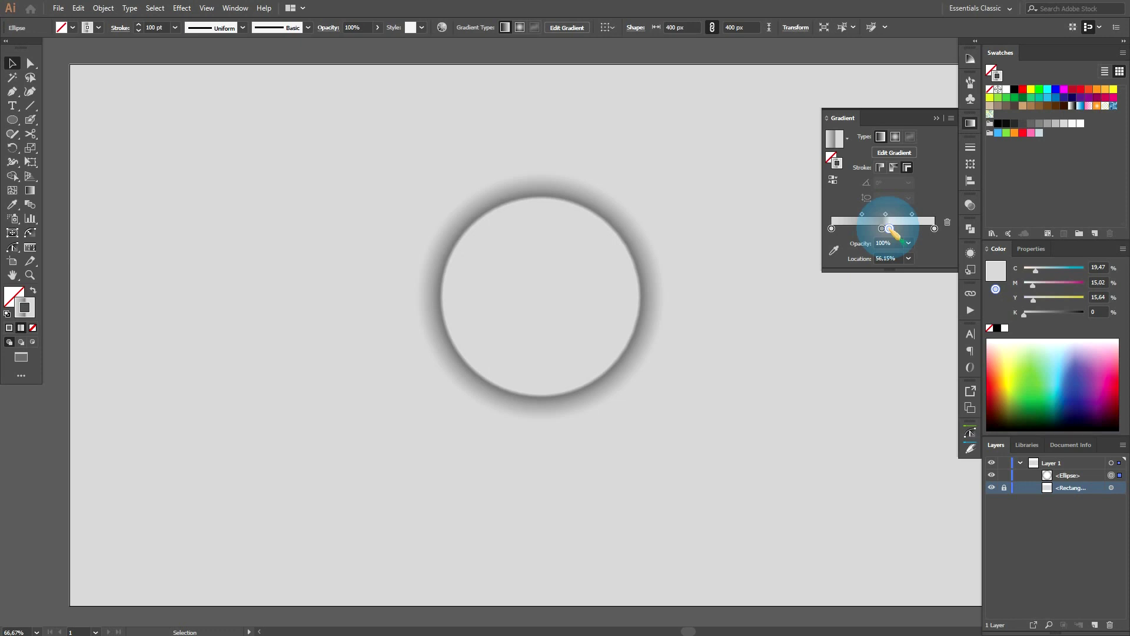
pyautogui.moveTo(890, 229); pyautogui.dragTo(894, 229)
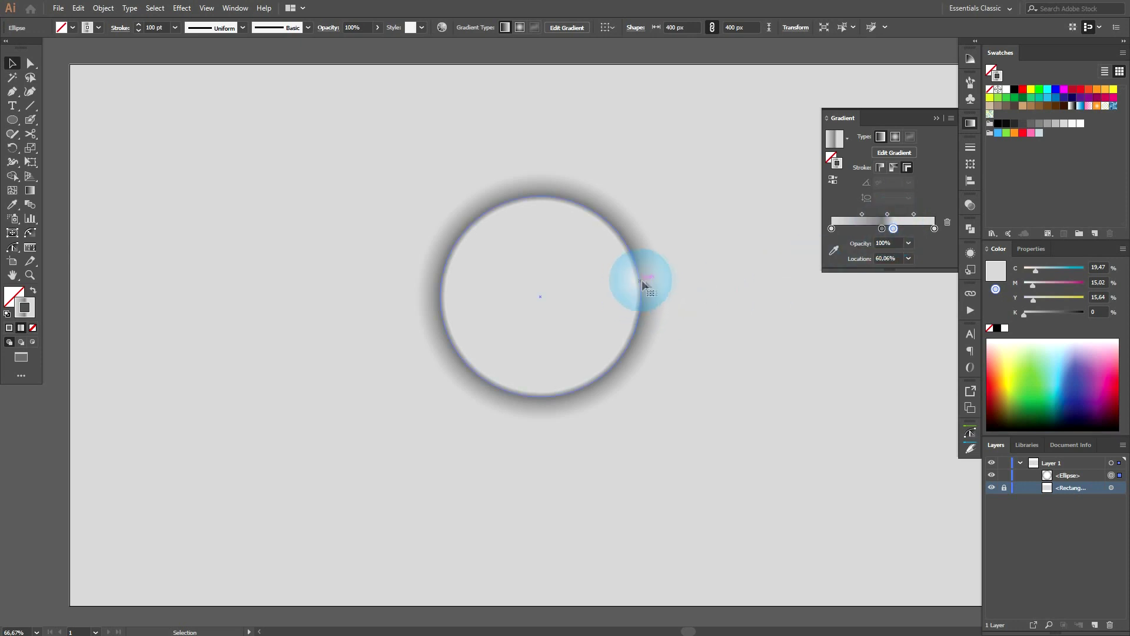
# - Try middle stop locations of 57% and then 50%
pyautogui.click(888, 259)
pyautogui.write('57')
pyautogui.press('Return')
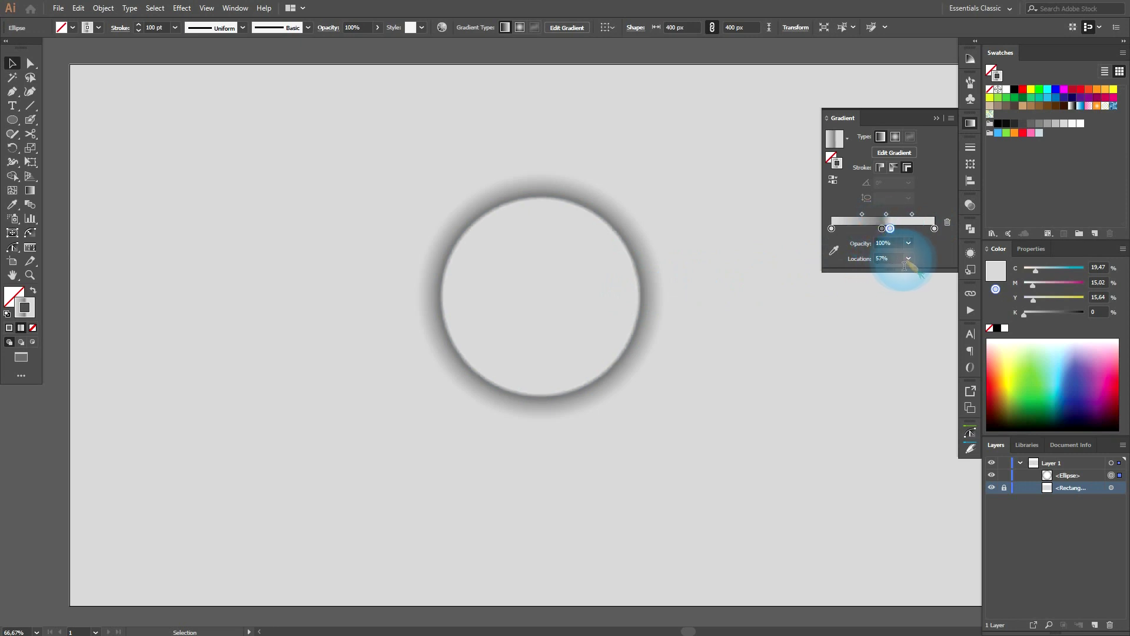
pyautogui.click(908, 258)
pyautogui.click(921, 330)
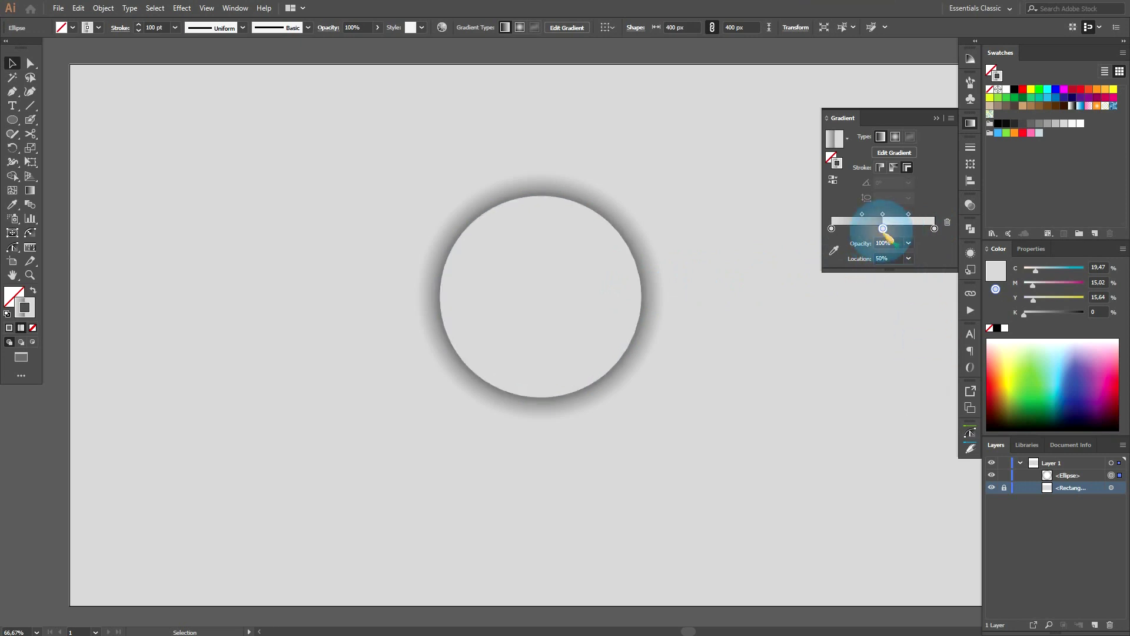
# - Nudge the middle stop to about 55% to soften the shadow, then reselect the ring
pyautogui.click(634, 365)
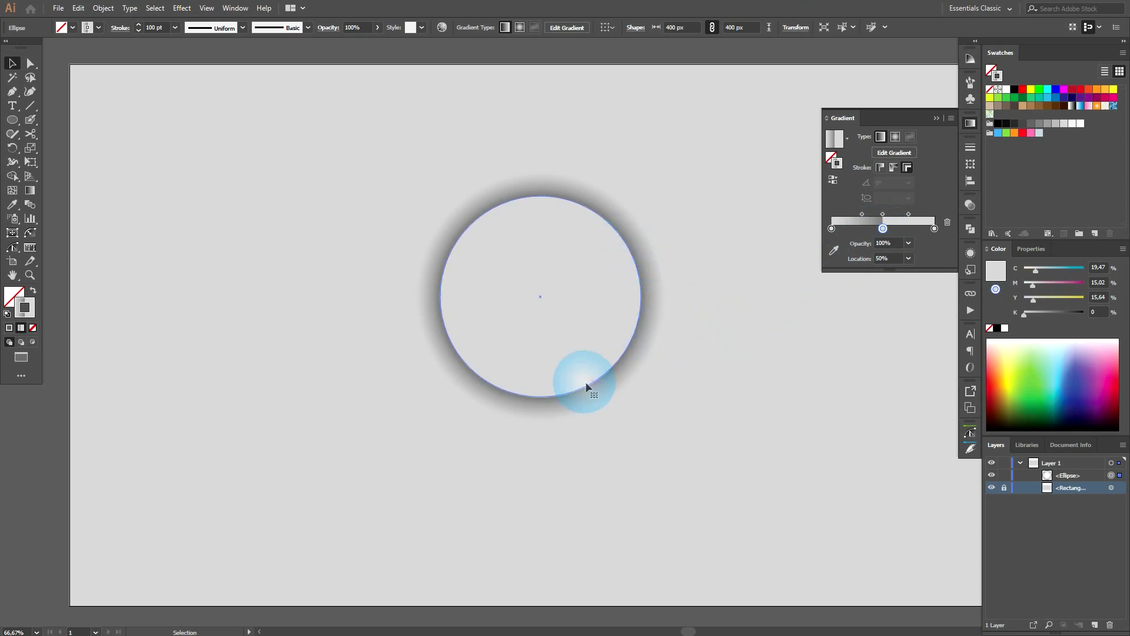
pyautogui.click(646, 375)
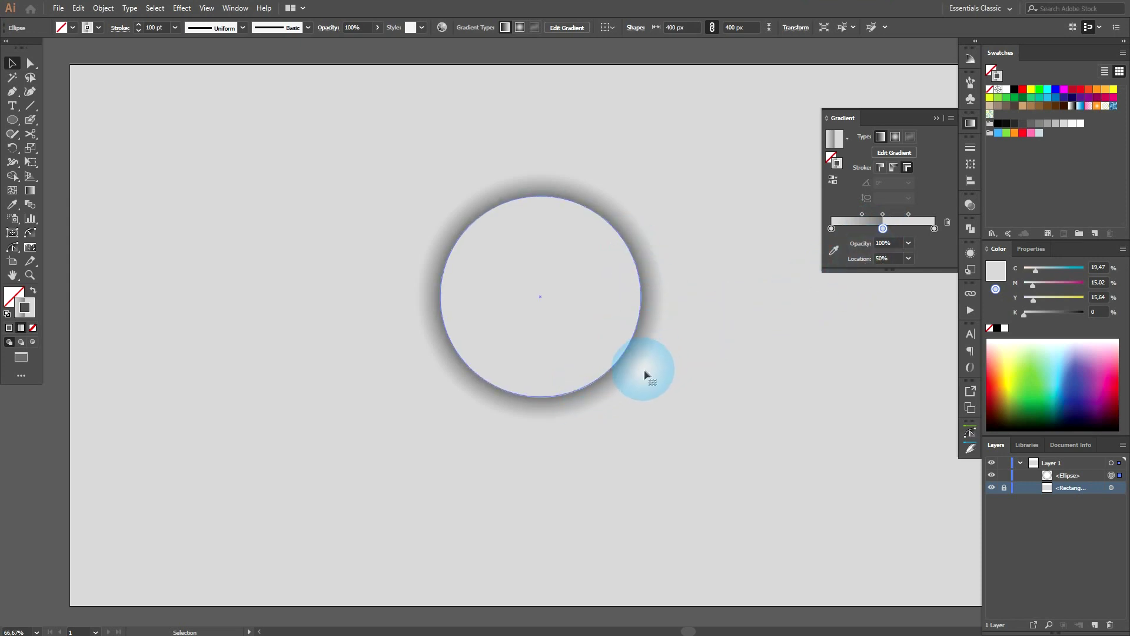
pyautogui.click(883, 228)
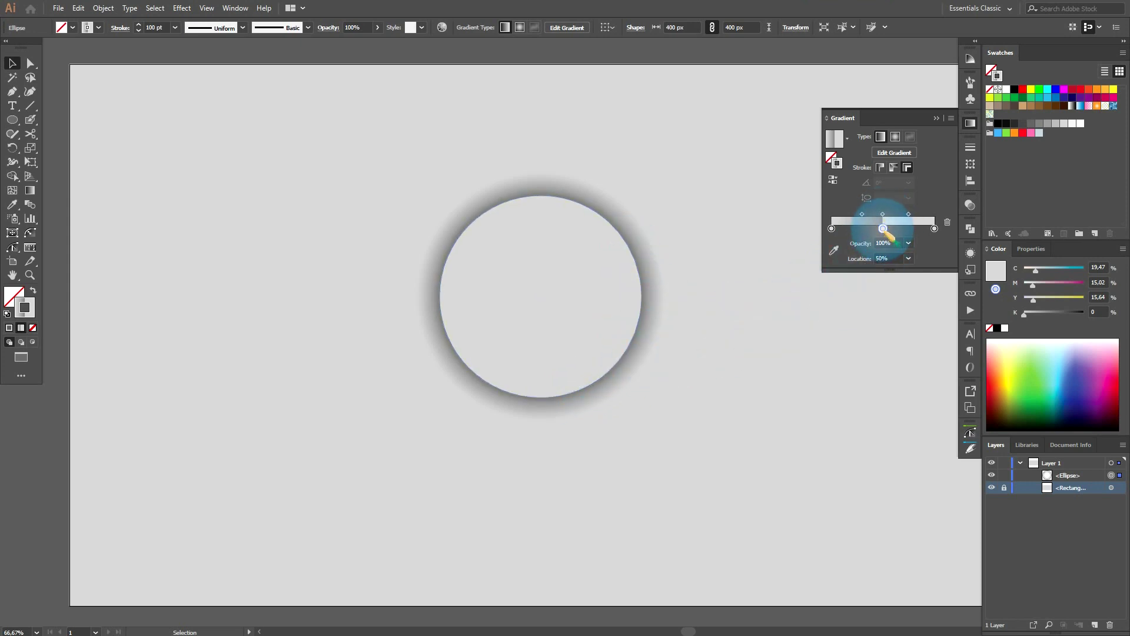
pyautogui.moveTo(884, 230); pyautogui.dragTo(886, 229)
pyautogui.moveTo(887, 229); pyautogui.dragTo(887, 229)
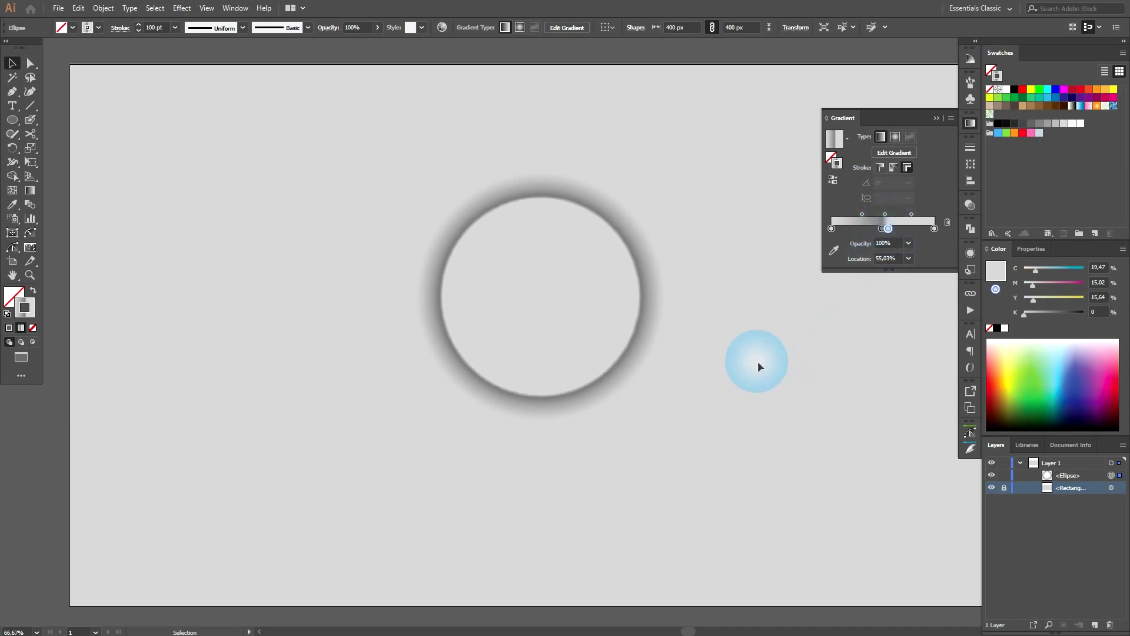
pyautogui.click(754, 325)
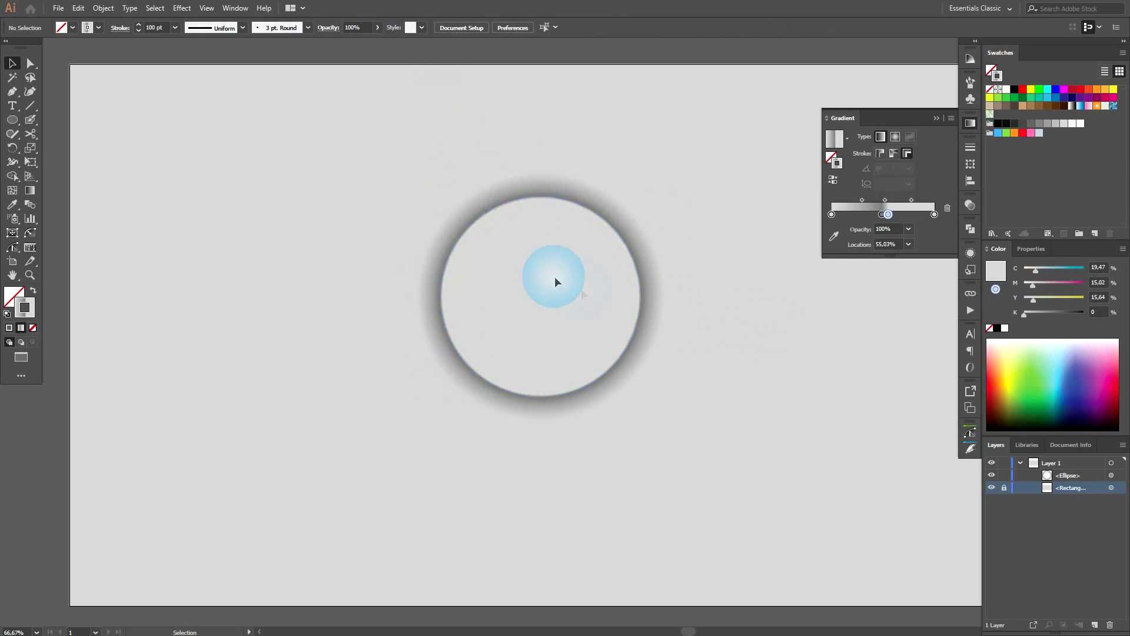
pyautogui.click(653, 292)
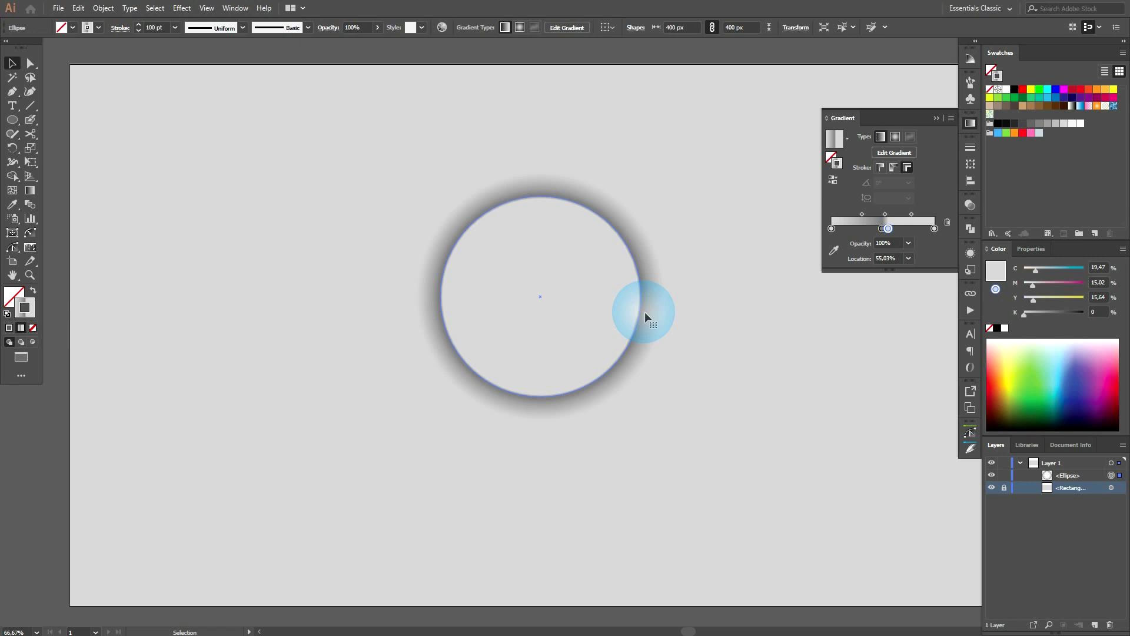
# - Paste a copy of the ring in front and turn its middle gradient stop at 49% white
pyautogui.hotkey('ctrl', 'c')
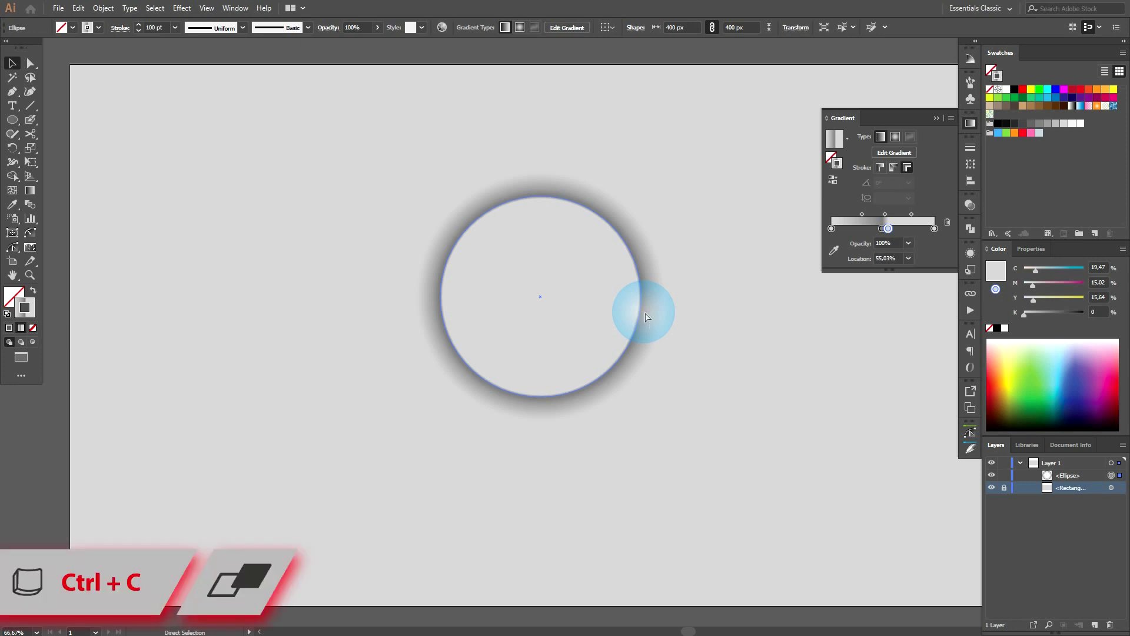
pyautogui.hotkey('ctrl', 'f')
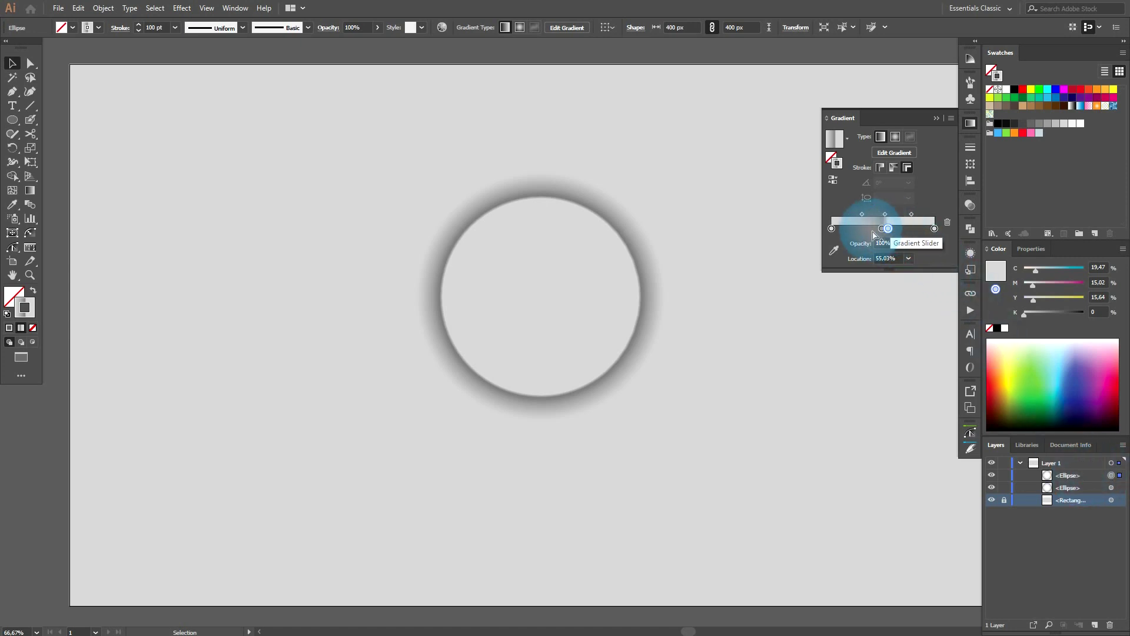
pyautogui.click(882, 228)
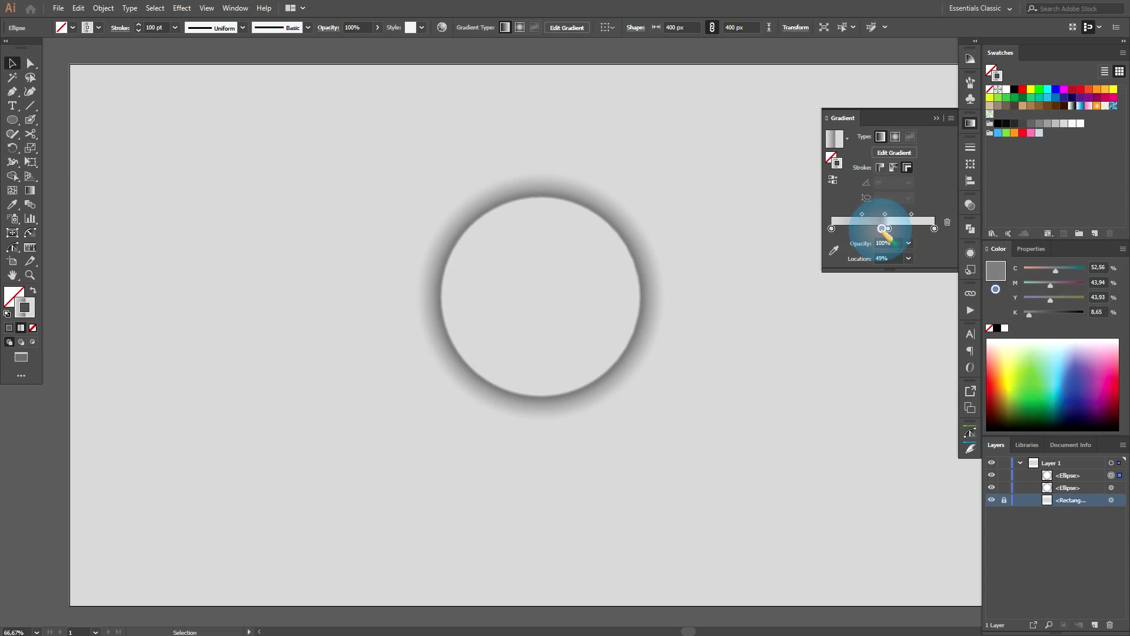
pyautogui.moveTo(1006, 89); pyautogui.dragTo(887, 231)
pyautogui.moveTo(881, 229); pyautogui.dragTo(884, 231)
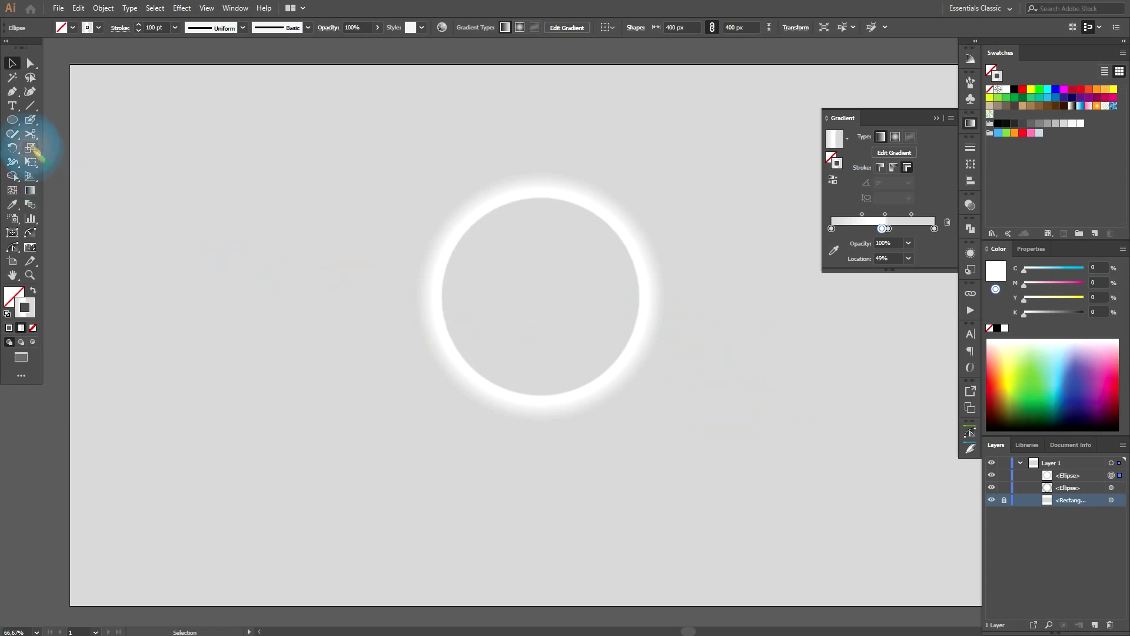
pyautogui.click(12, 119)
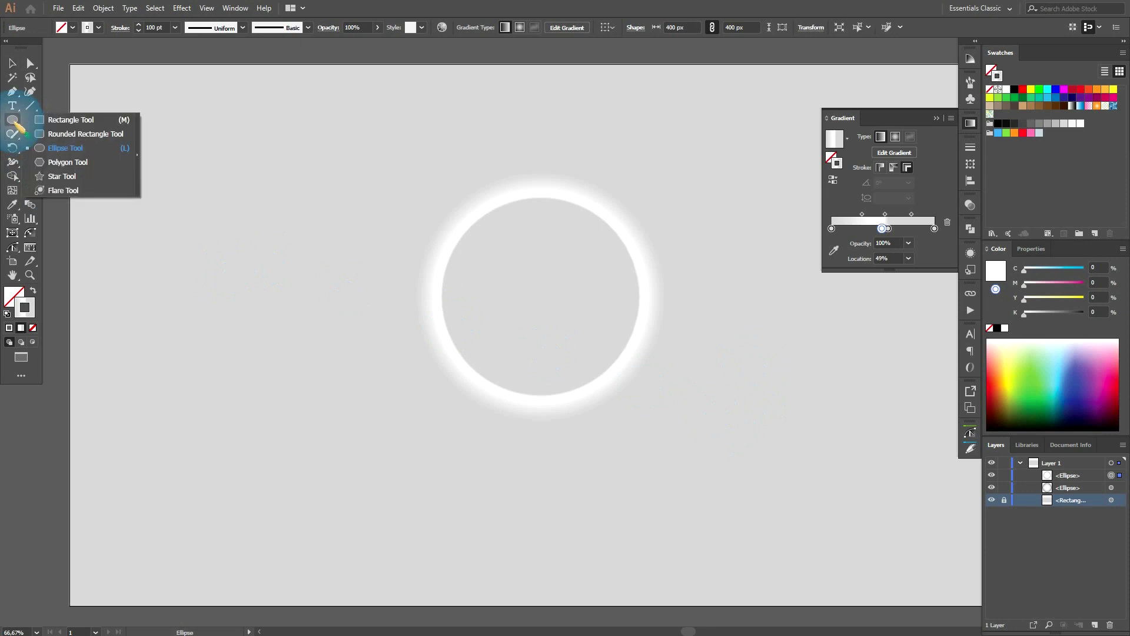
# - Draw a 734 × 480 px rectangle over the circle's upper half, with no stroke
pyautogui.click(70, 121)
pyautogui.moveTo(359, 94); pyautogui.dragTo(744, 349)
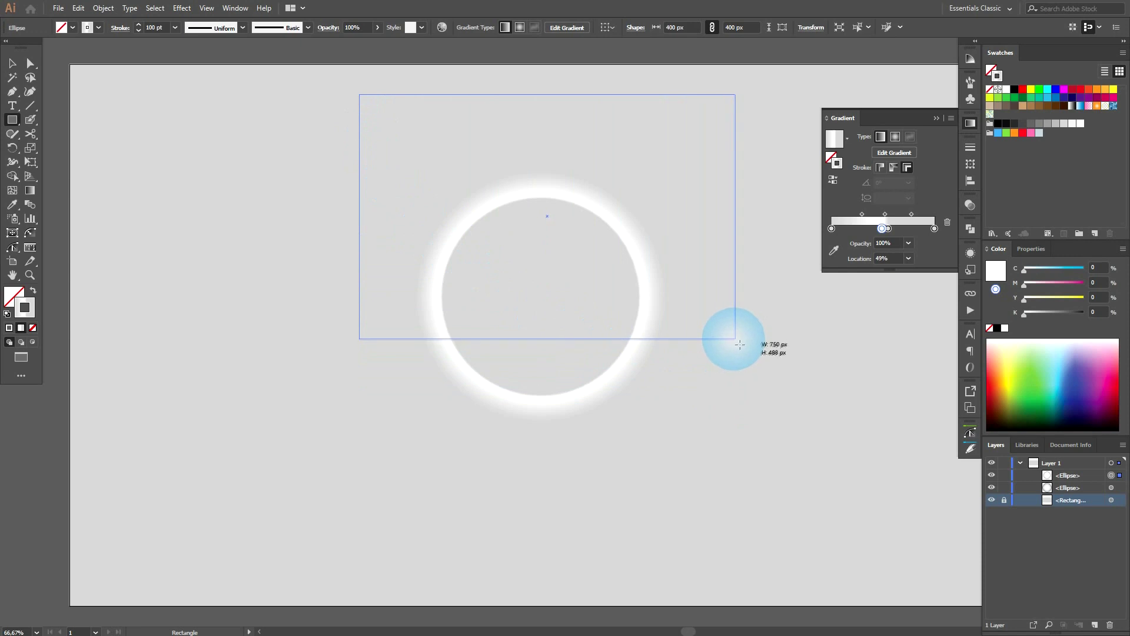
pyautogui.moveTo(744, 349); pyautogui.dragTo(737, 338)
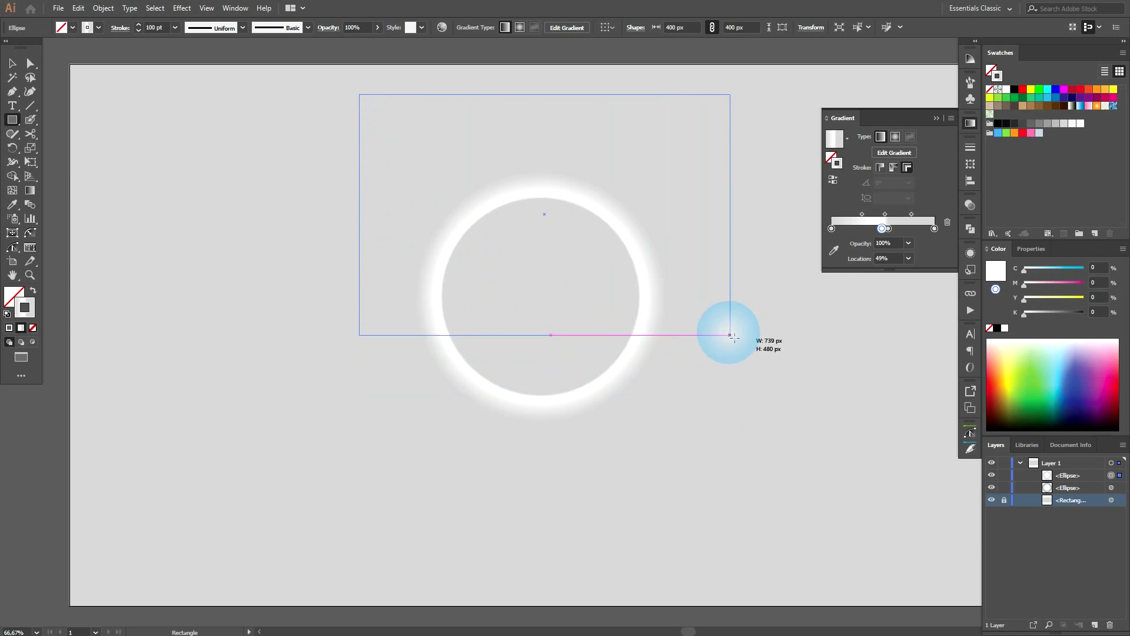
pyautogui.moveTo(739, 337); pyautogui.dragTo(729, 333)
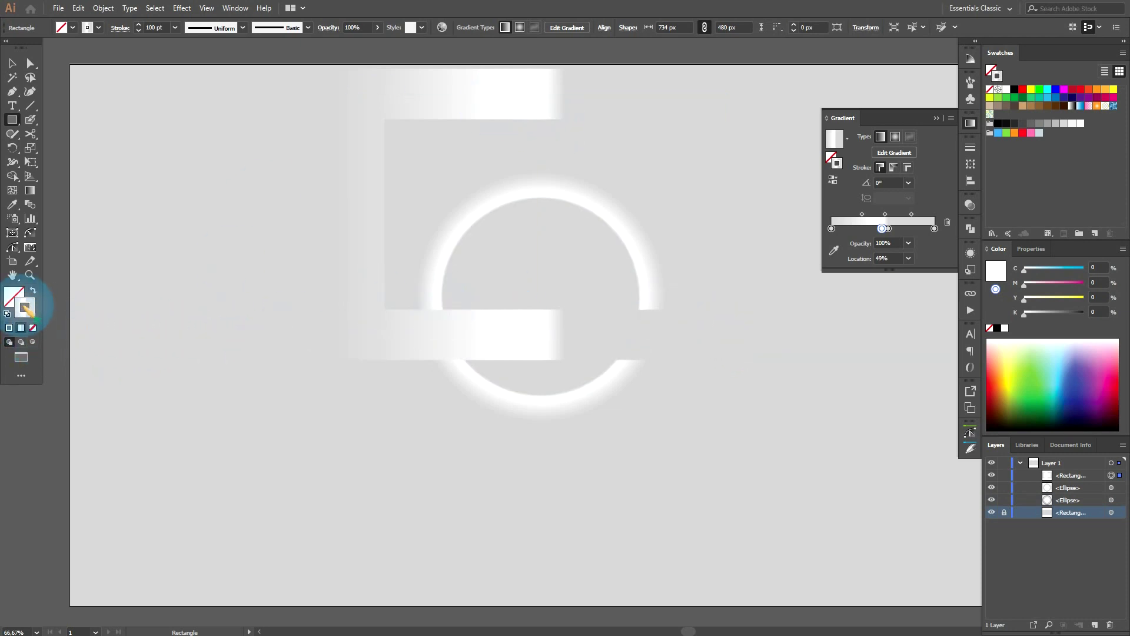
pyautogui.click(33, 328)
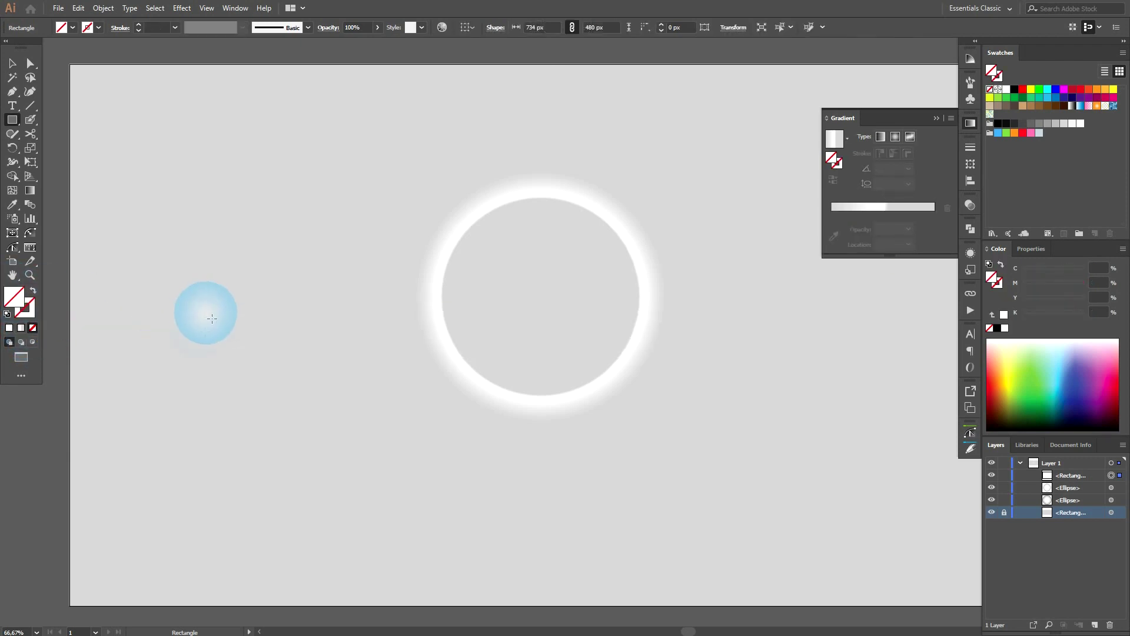
# - Give the covering rectangle a -90° white-to-black gradient, then select it with the glow ring
pyautogui.click(1076, 110)
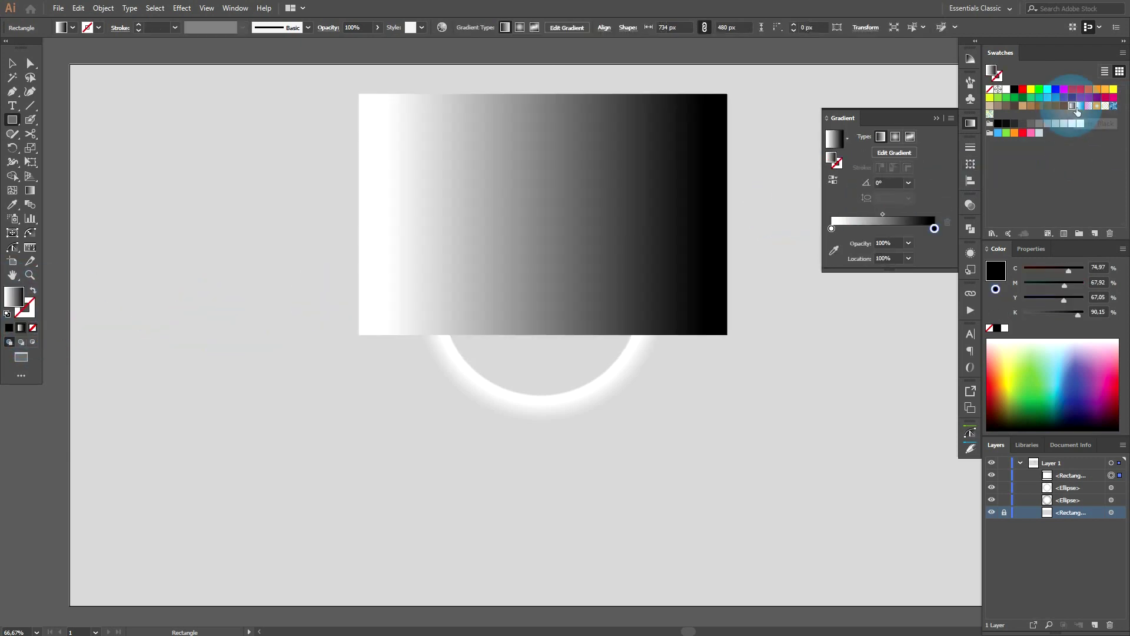
pyautogui.click(909, 183)
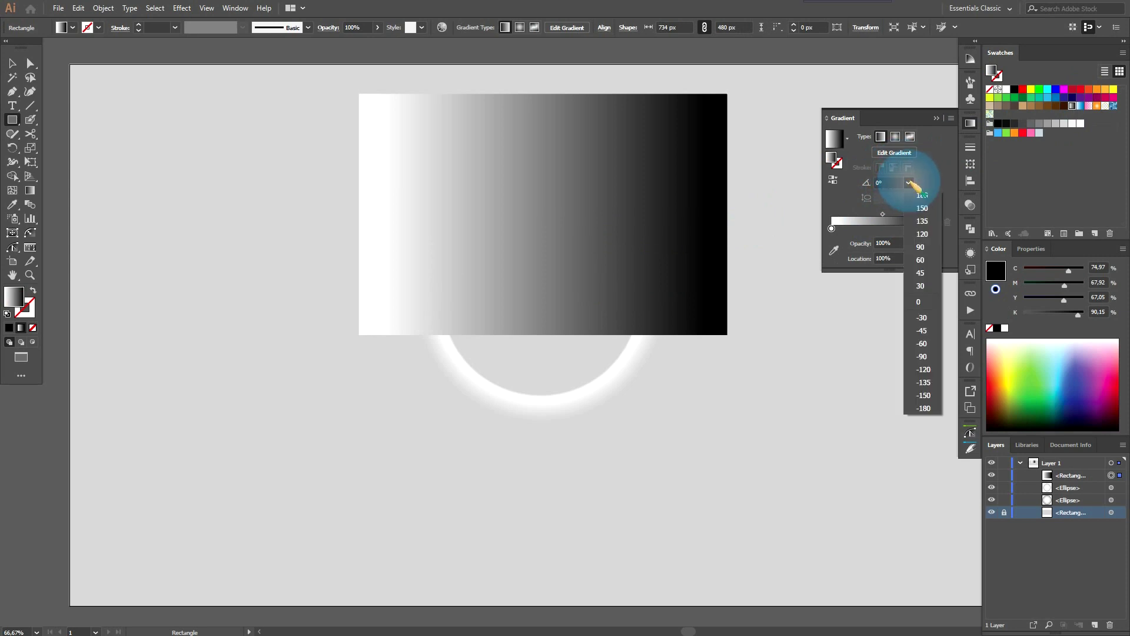
pyautogui.click(921, 356)
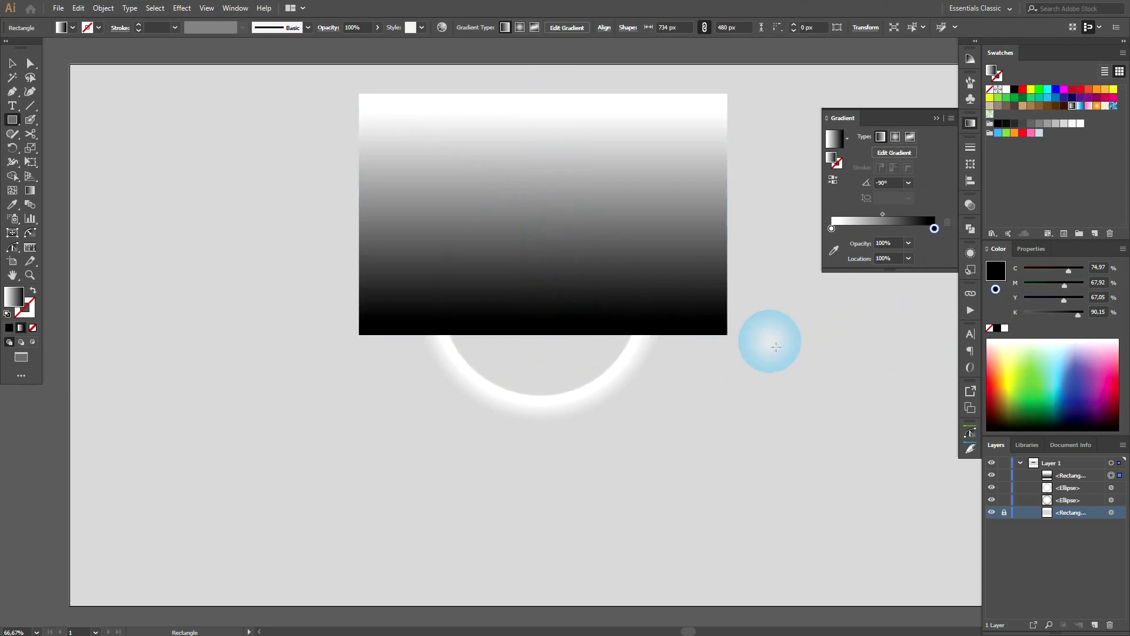
pyautogui.press('v')
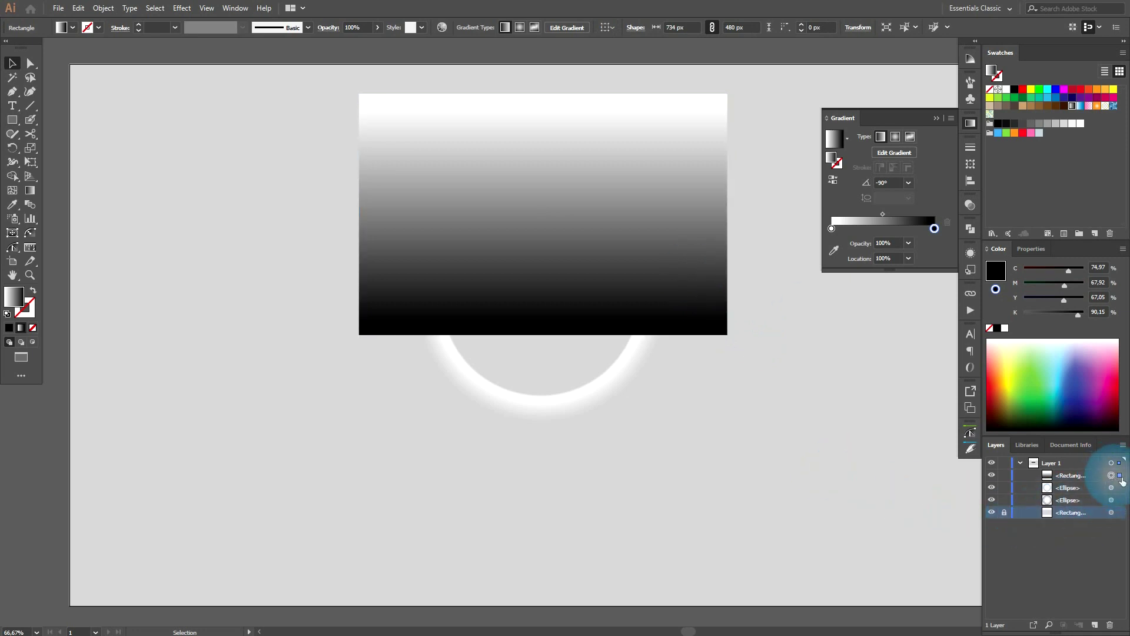
pyautogui.keyDown('shift'); pyautogui.click(634, 356); pyautogui.keyUp('shift')
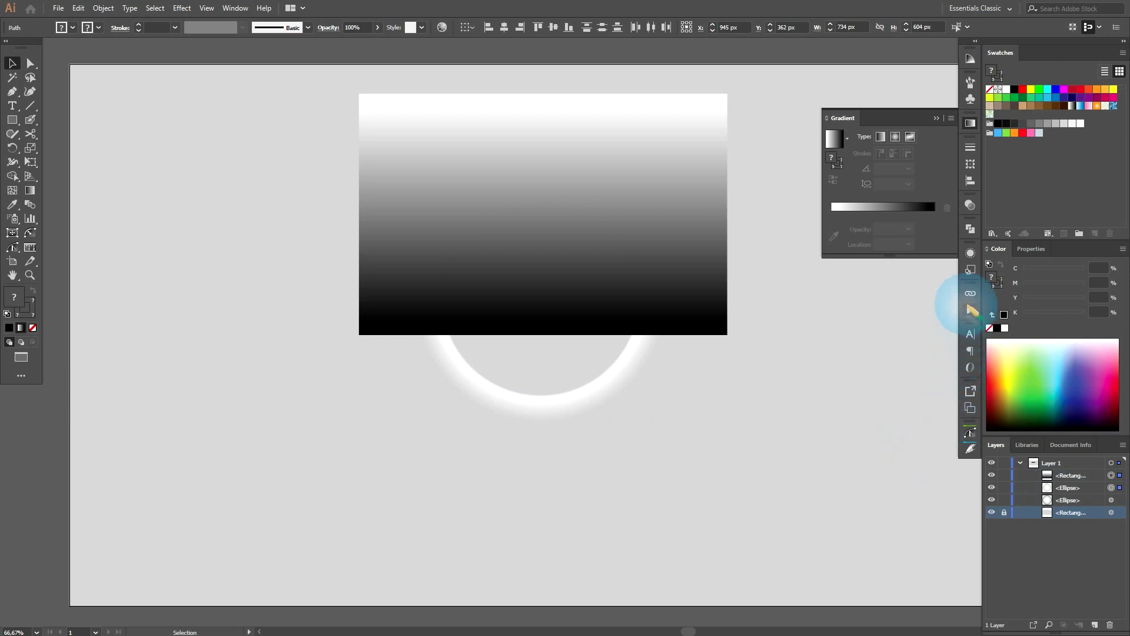
# - Make the gradient rectangle an opacity mask on the glowing ring and start editing the mask
pyautogui.click(971, 253)
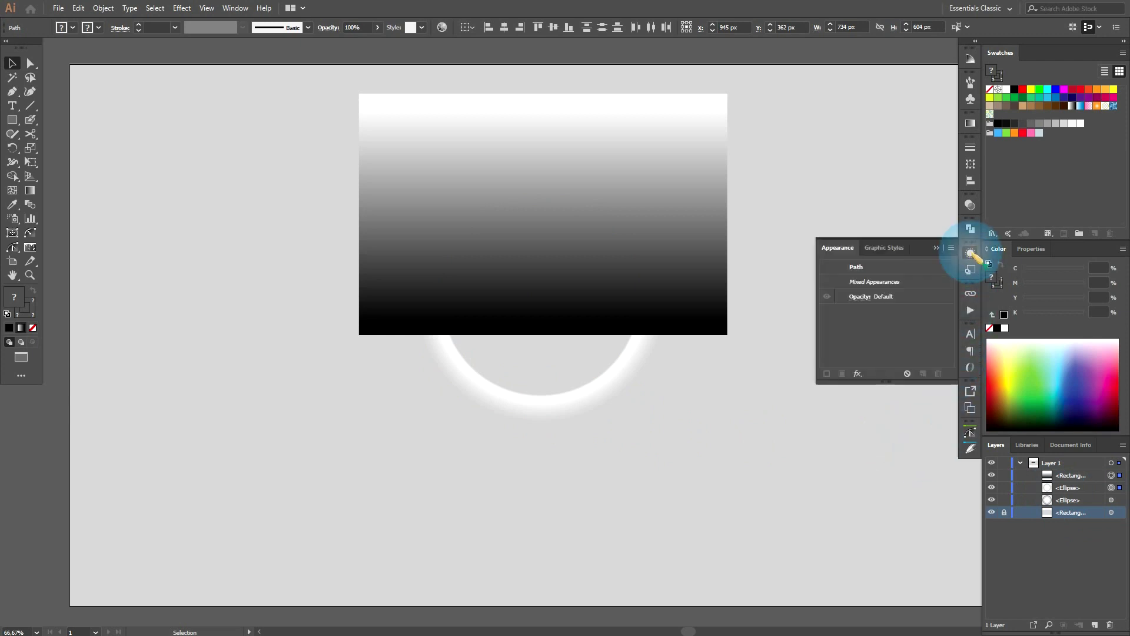
pyautogui.click(968, 204)
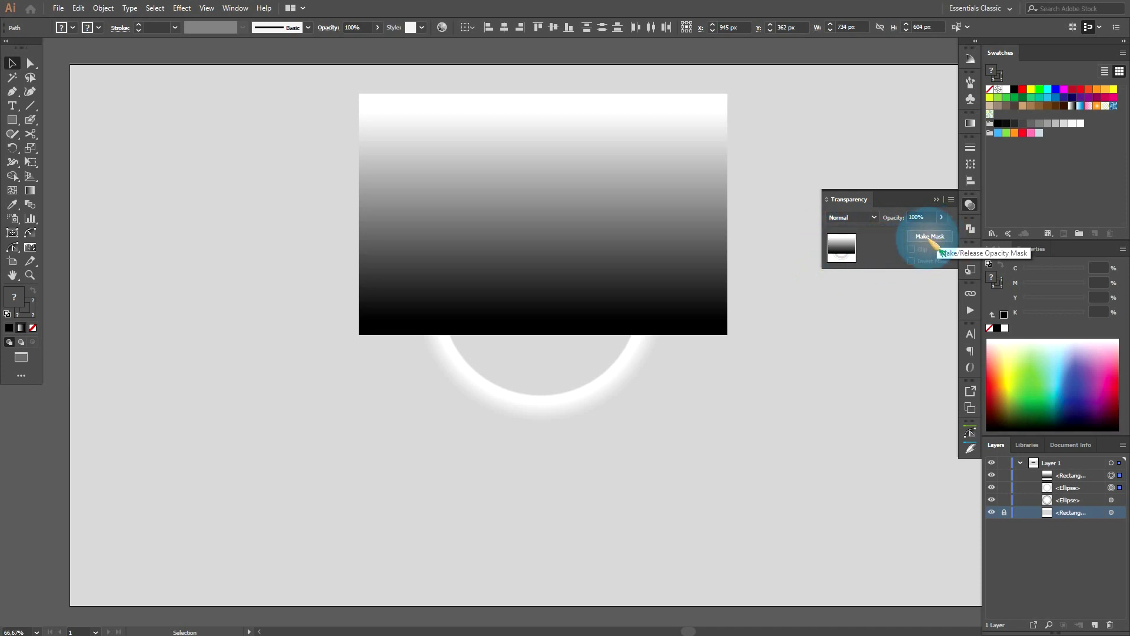
pyautogui.click(941, 242)
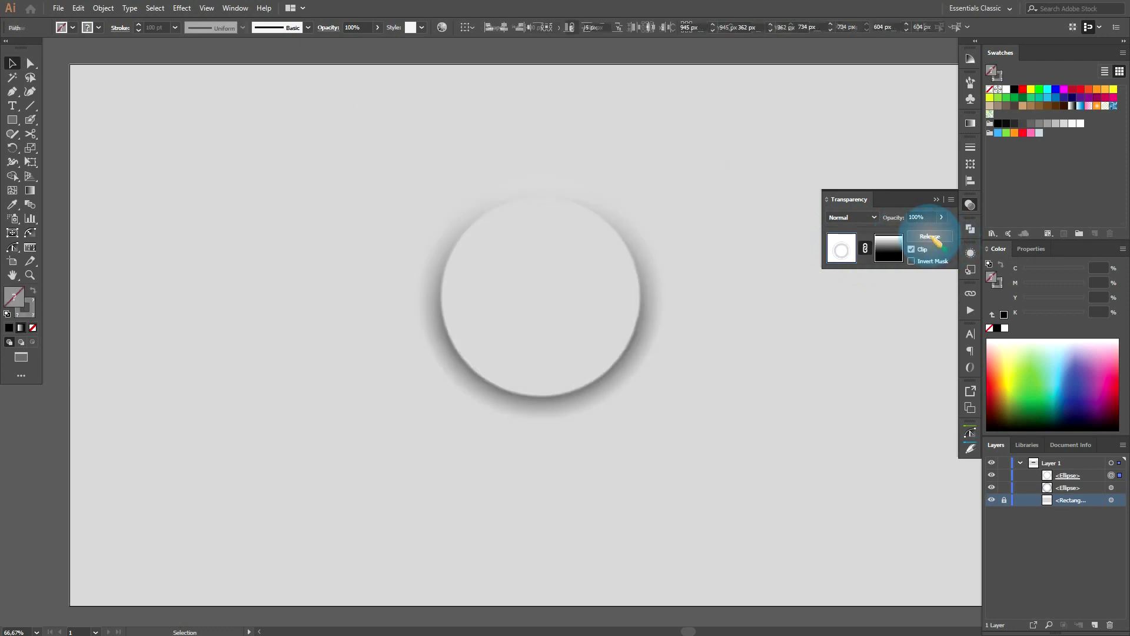
pyautogui.click(888, 247)
pyautogui.press('g')
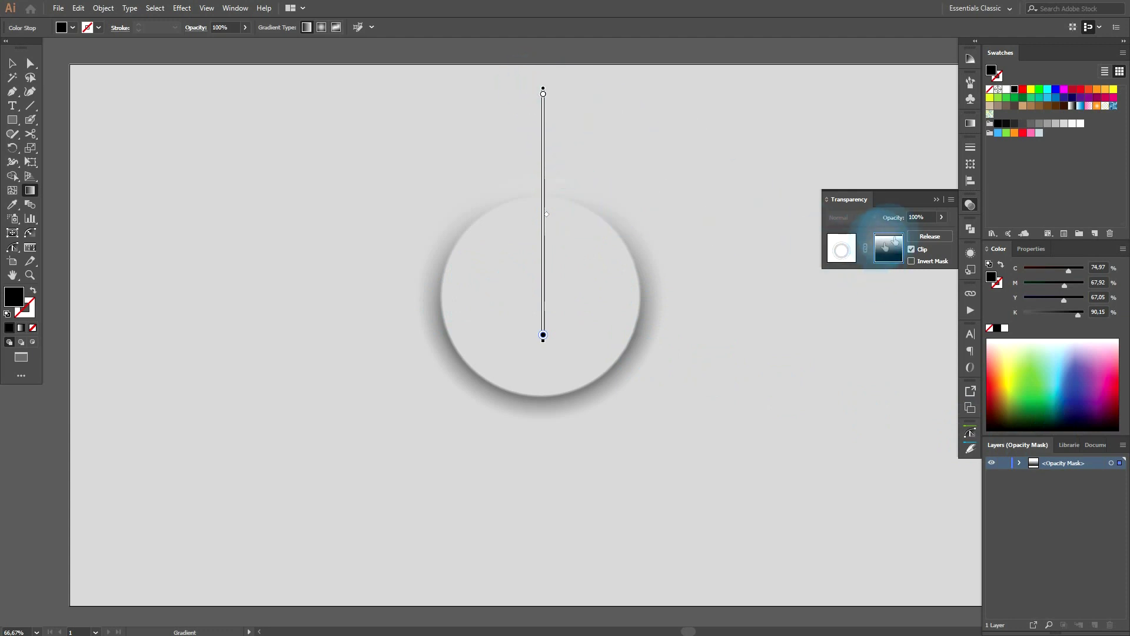
# - Redraw the mask gradient vertically across the ring and lower its midpoint for a softer fade
pyautogui.click(840, 244)
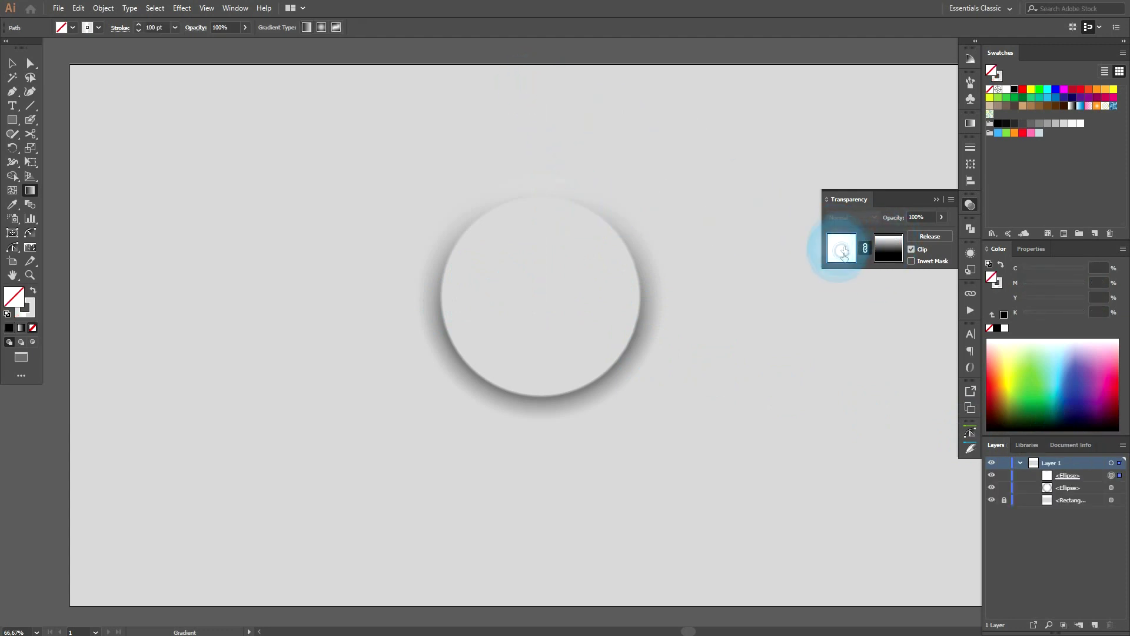
pyautogui.click(895, 251)
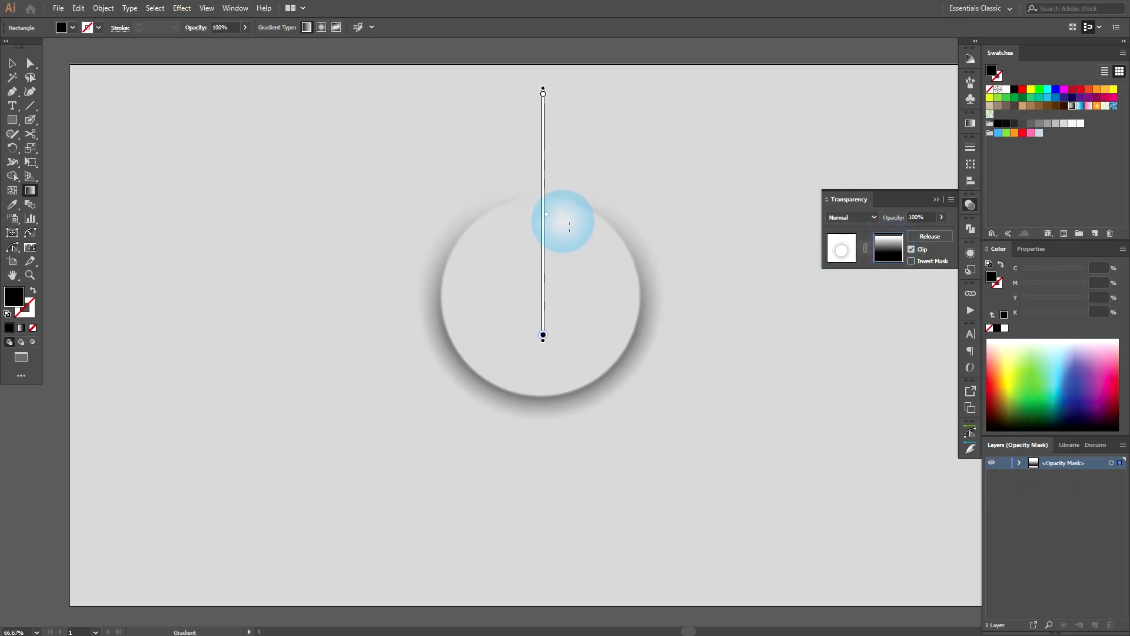
pyautogui.moveTo(564, 214); pyautogui.dragTo(566, 261)
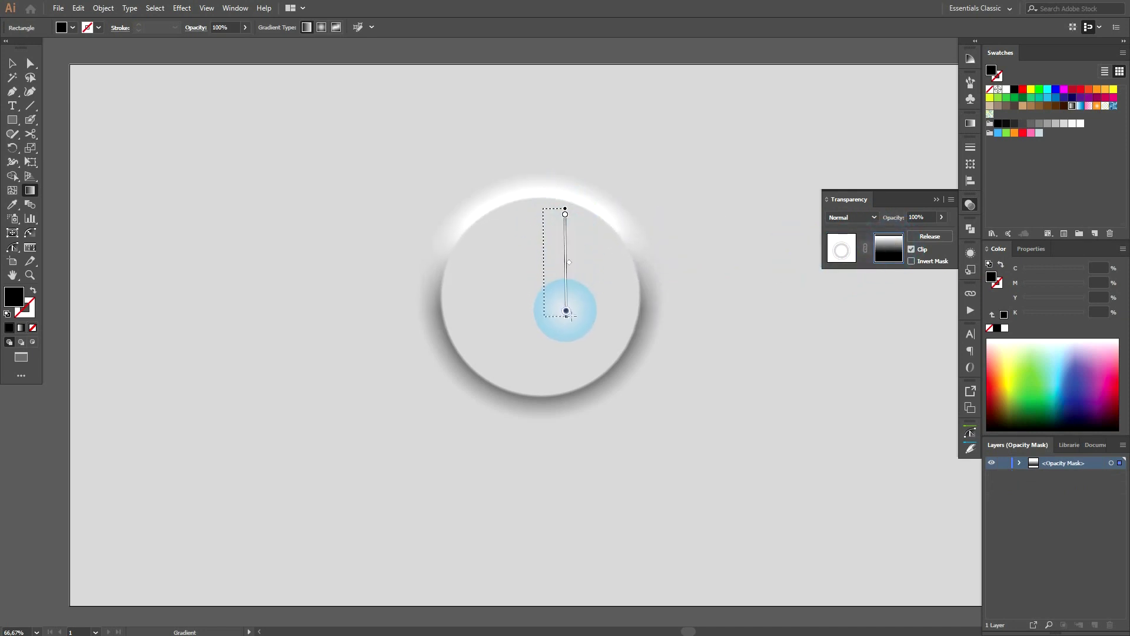
pyautogui.moveTo(566, 261)
pyautogui.mouseDown()
pyautogui.moveTo(566, 380)
pyautogui.moveTo(565, 330)
pyautogui.mouseUp()
pyautogui.moveTo(576, 212)
pyautogui.mouseDown()
pyautogui.moveTo(577, 345)
pyautogui.moveTo(577, 331)
pyautogui.mouseUp()
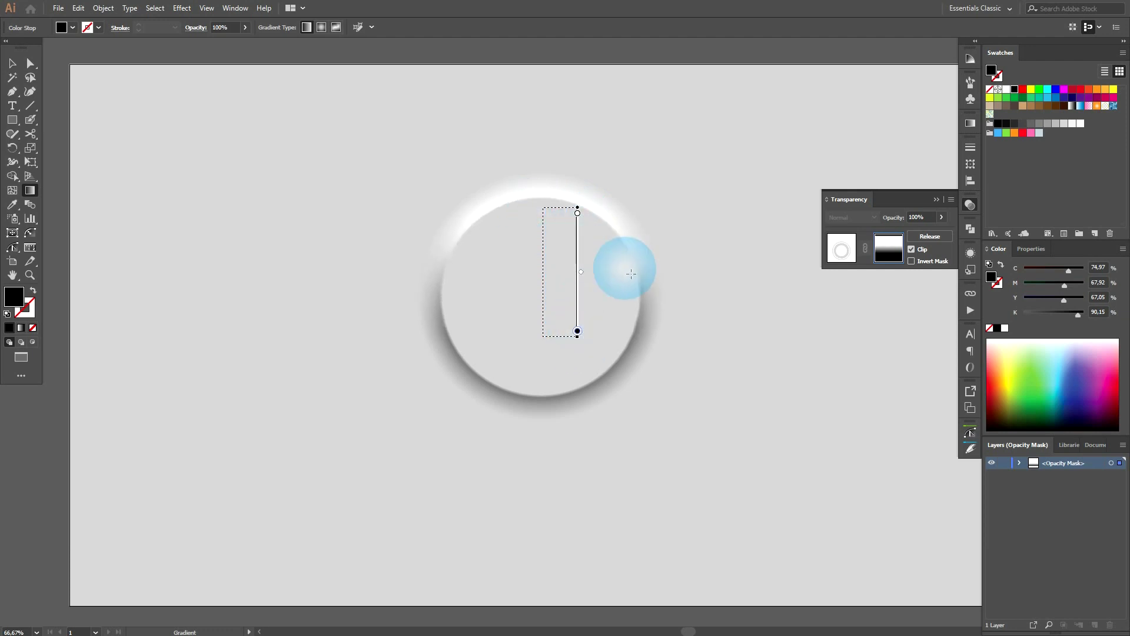
pyautogui.moveTo(581, 272); pyautogui.dragTo(587, 304)
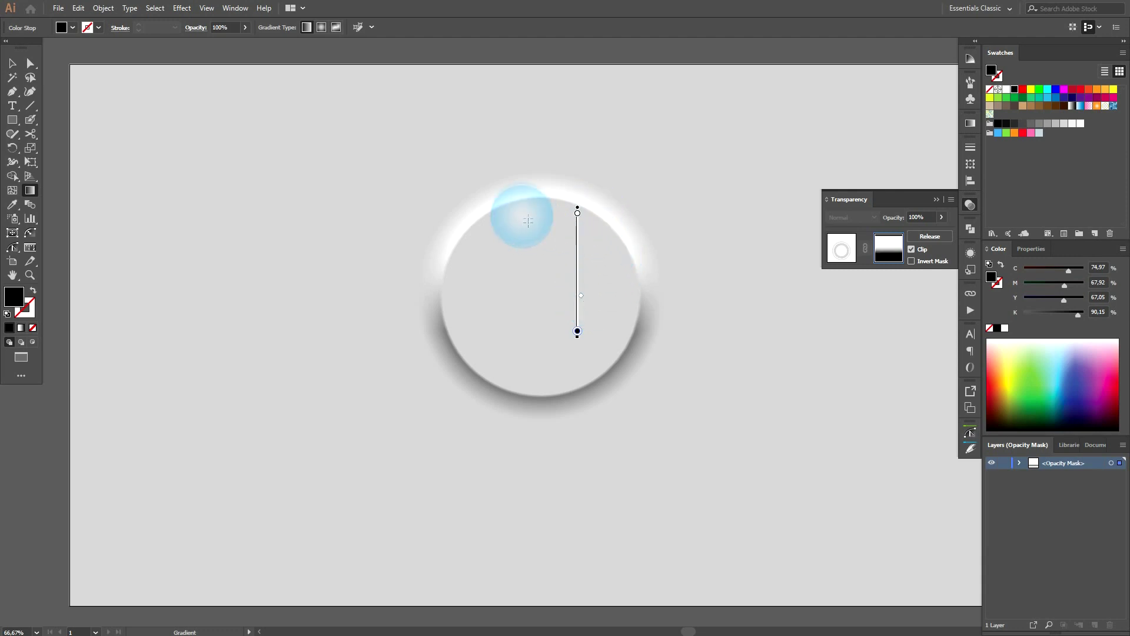
pyautogui.click(15, 63)
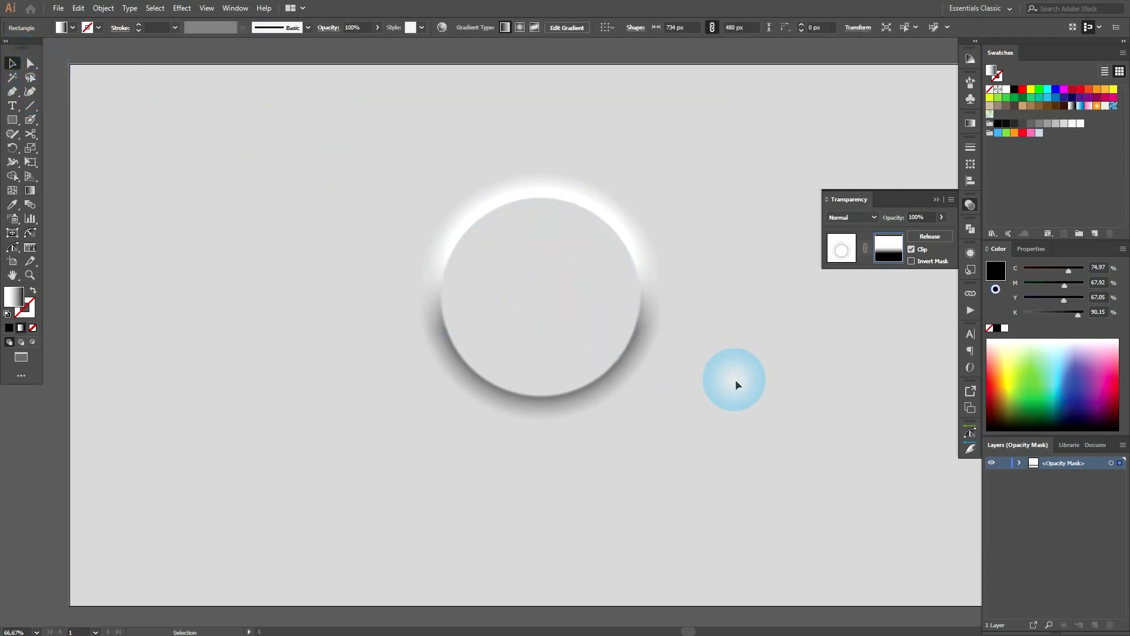
pyautogui.click(651, 485)
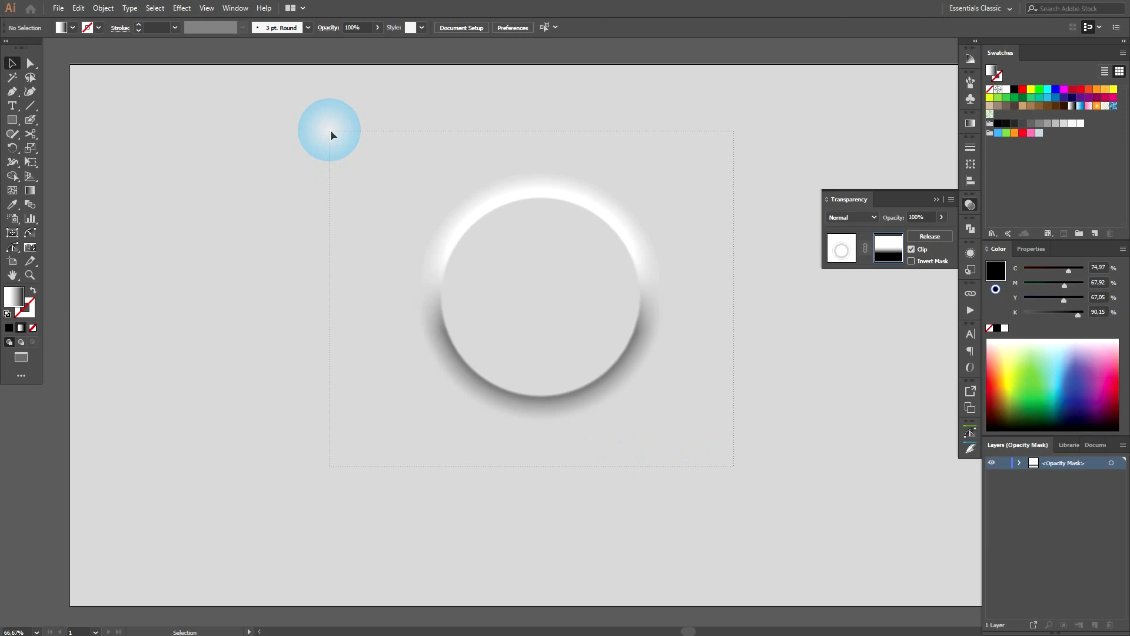
pyautogui.click(847, 252)
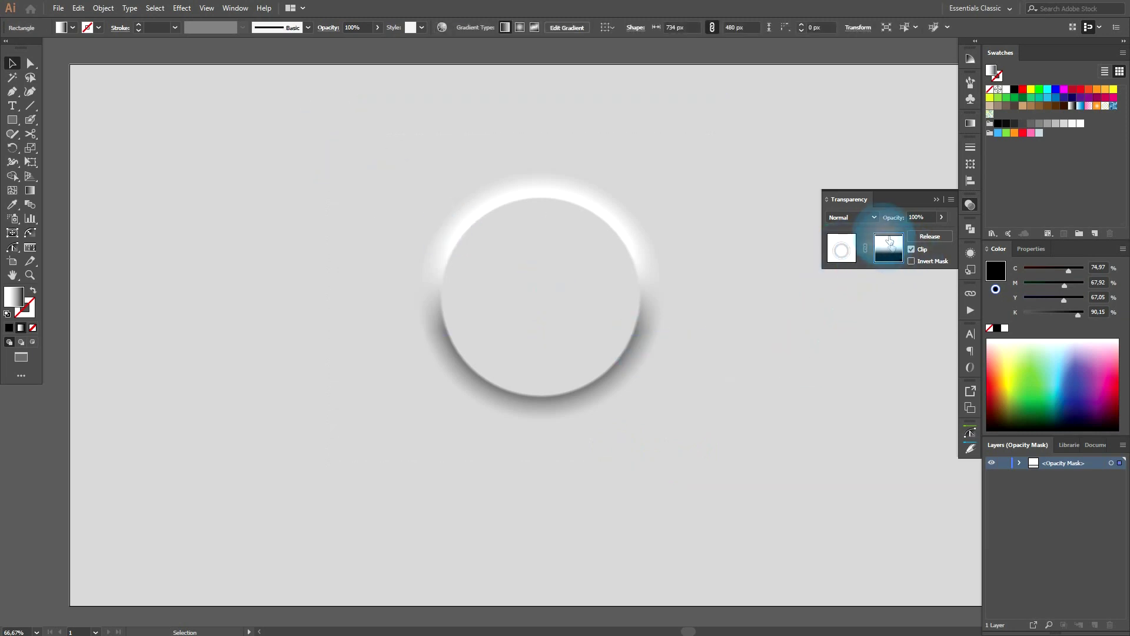
# - Exit mask editing, select both stacked ellipses and turn on View > Show Bounding Box
pyautogui.click(845, 251)
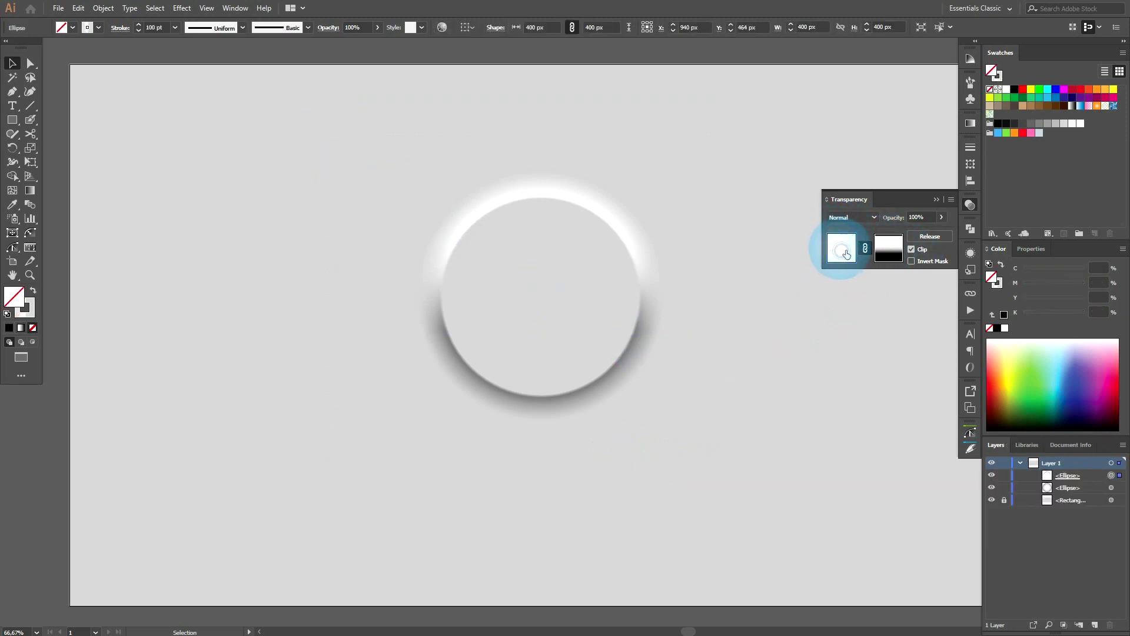
pyautogui.moveTo(723, 459); pyautogui.dragTo(328, 127)
pyautogui.moveTo(694, 419); pyautogui.dragTo(713, 429)
pyautogui.click(577, 334)
pyautogui.click(182, 9)
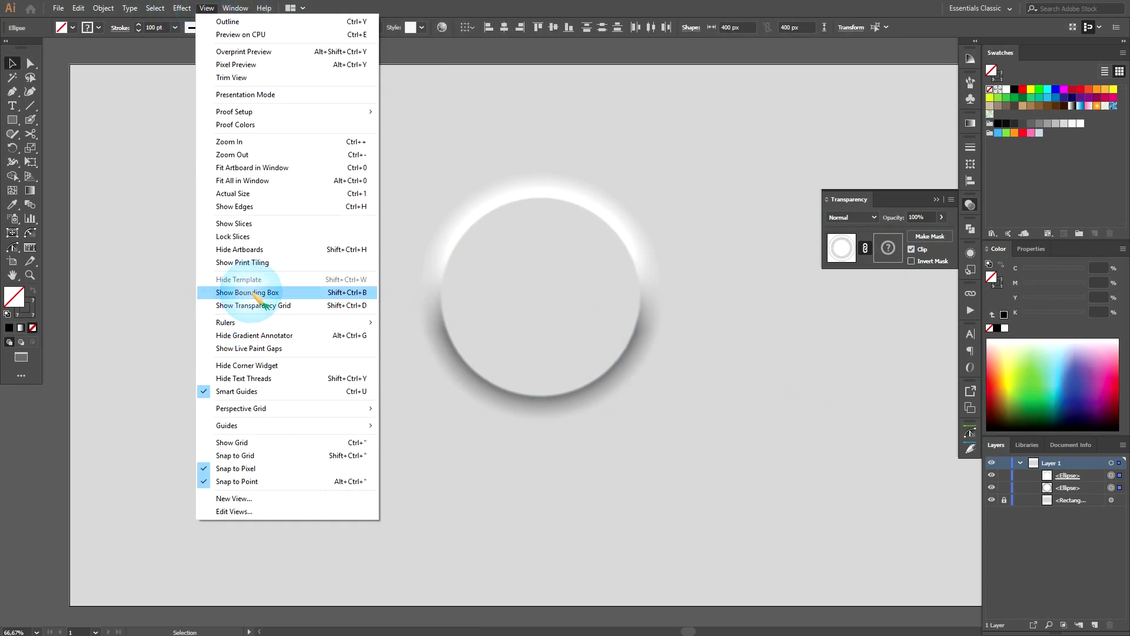
pyautogui.click(280, 293)
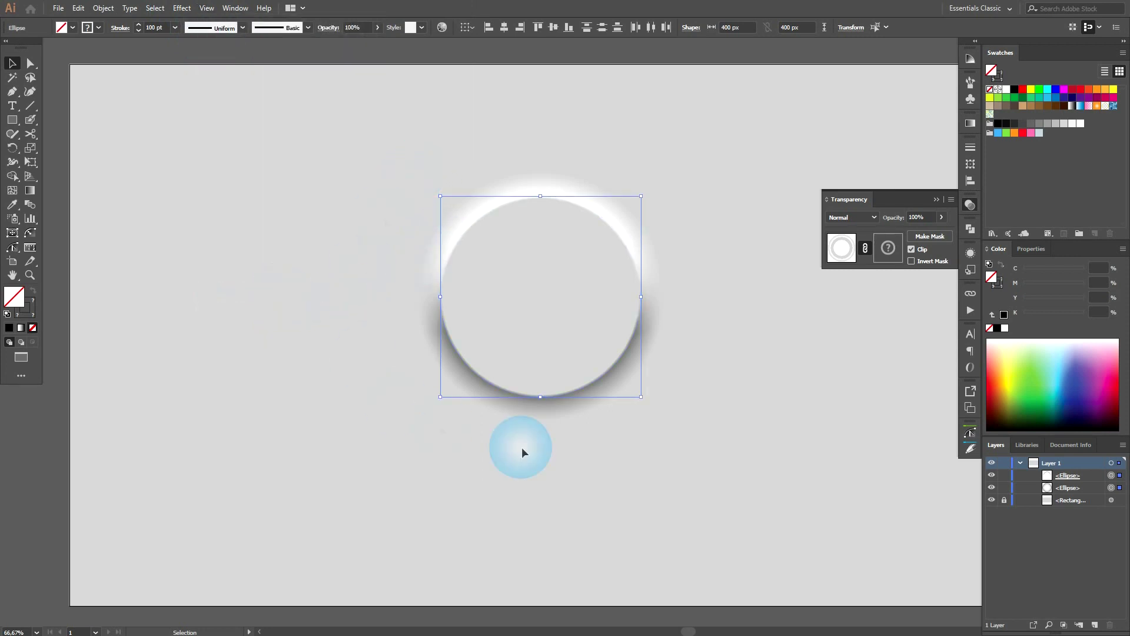
# - Rotate the ellipse pair about 24°, then select only the grey shadow ellipse
pyautogui.moveTo(648, 397); pyautogui.dragTo(690, 353)
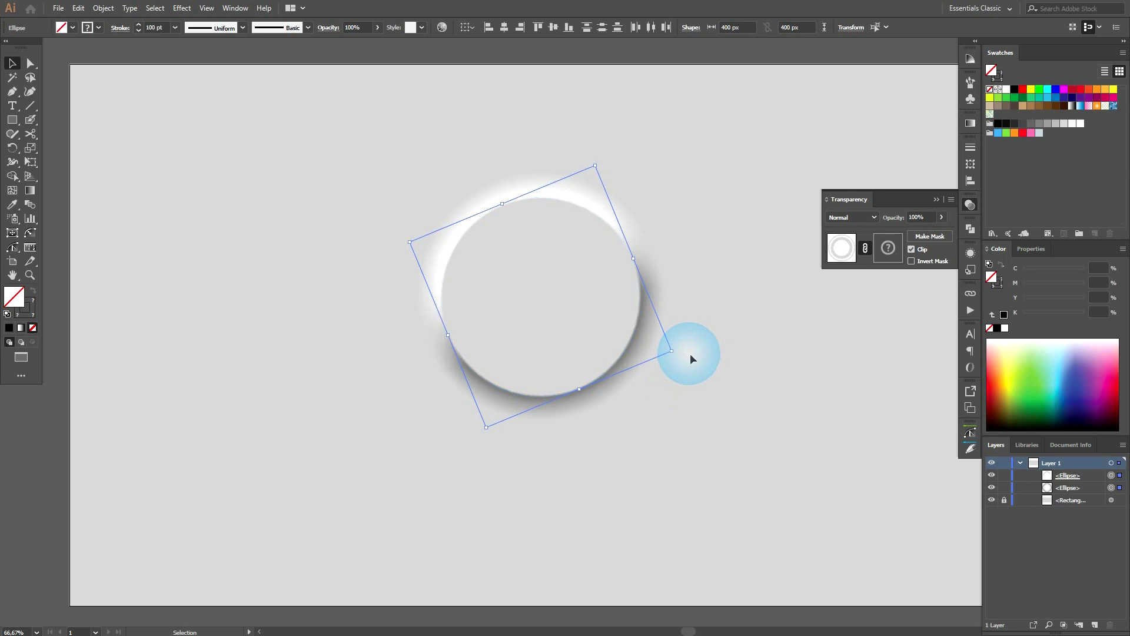
pyautogui.moveTo(683, 358); pyautogui.dragTo(698, 370)
pyautogui.click(726, 414)
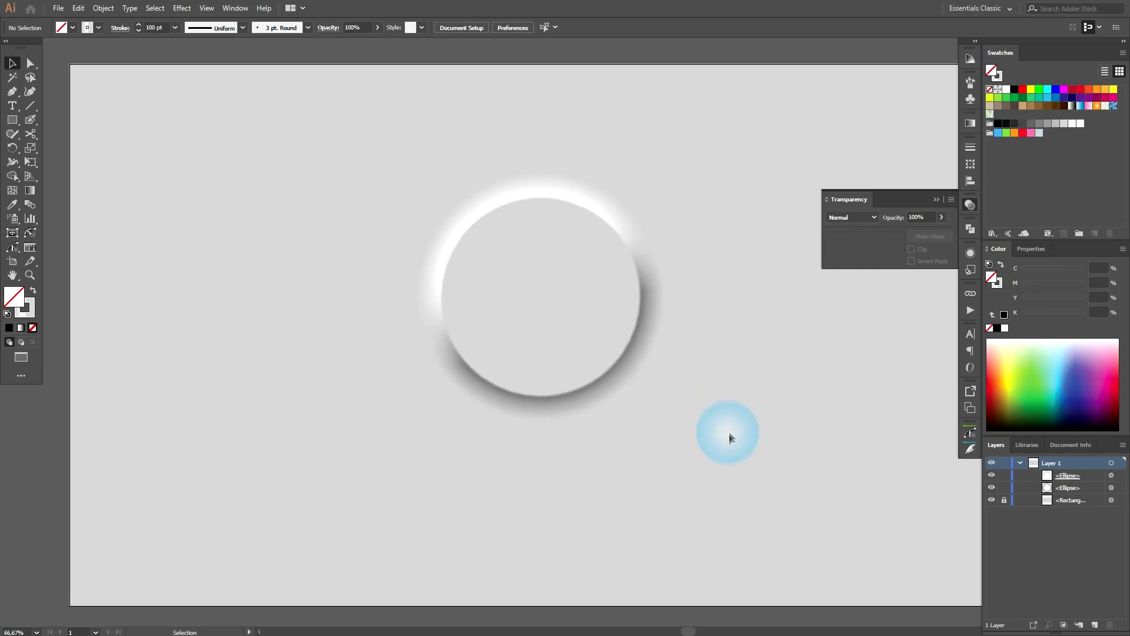
pyautogui.moveTo(715, 435); pyautogui.dragTo(348, 121)
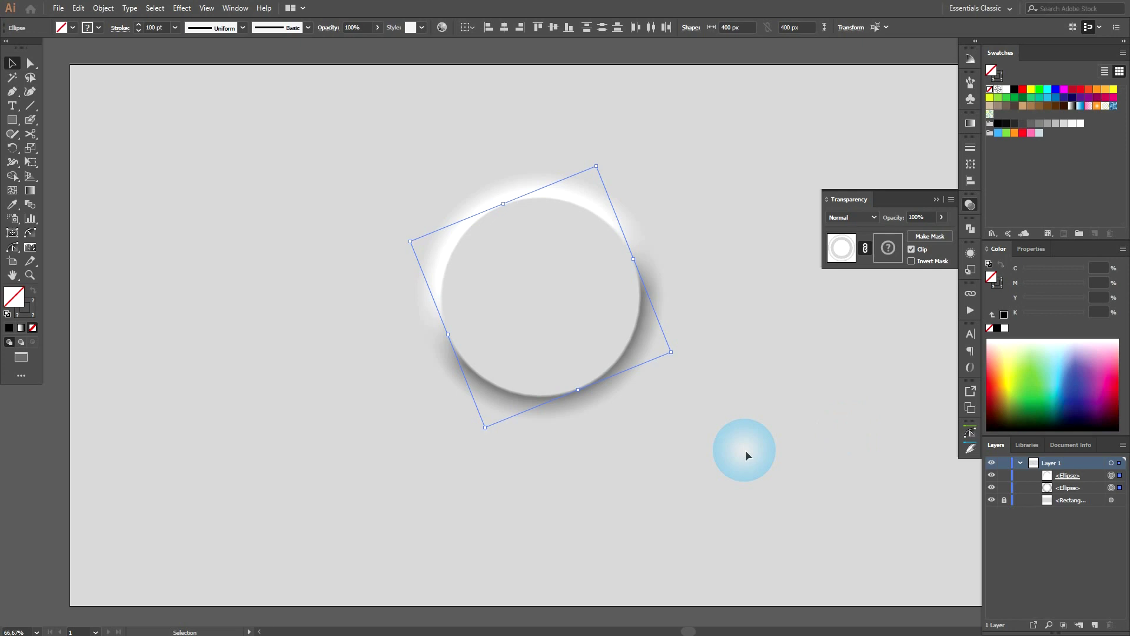
pyautogui.click(719, 429)
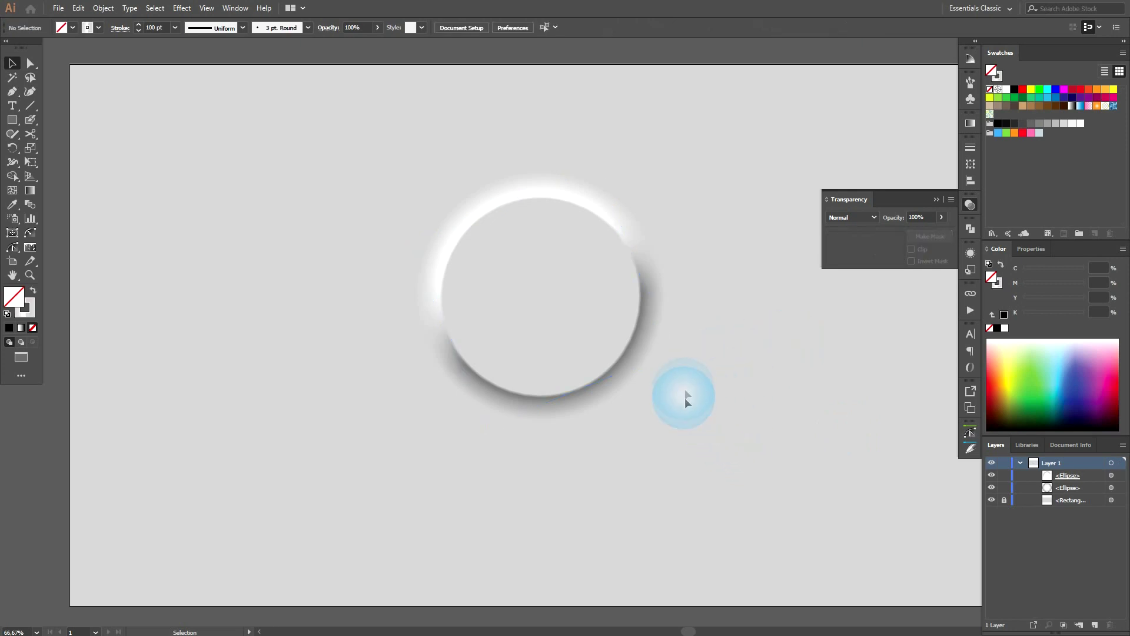
pyautogui.moveTo(332, 139); pyautogui.dragTo(330, 137)
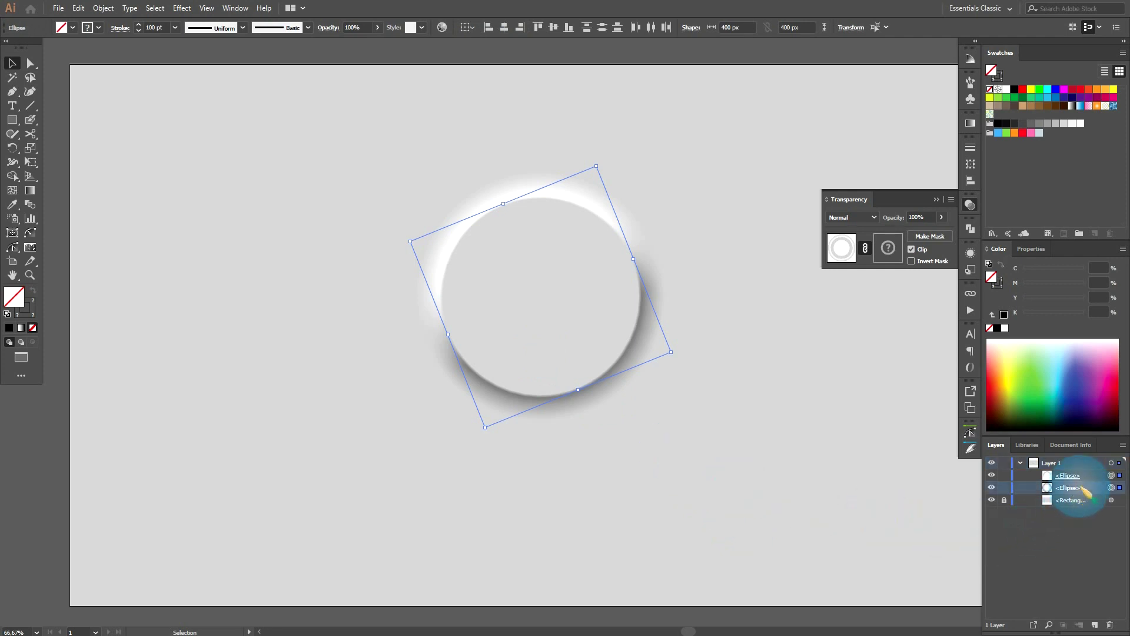
pyautogui.click(1118, 489)
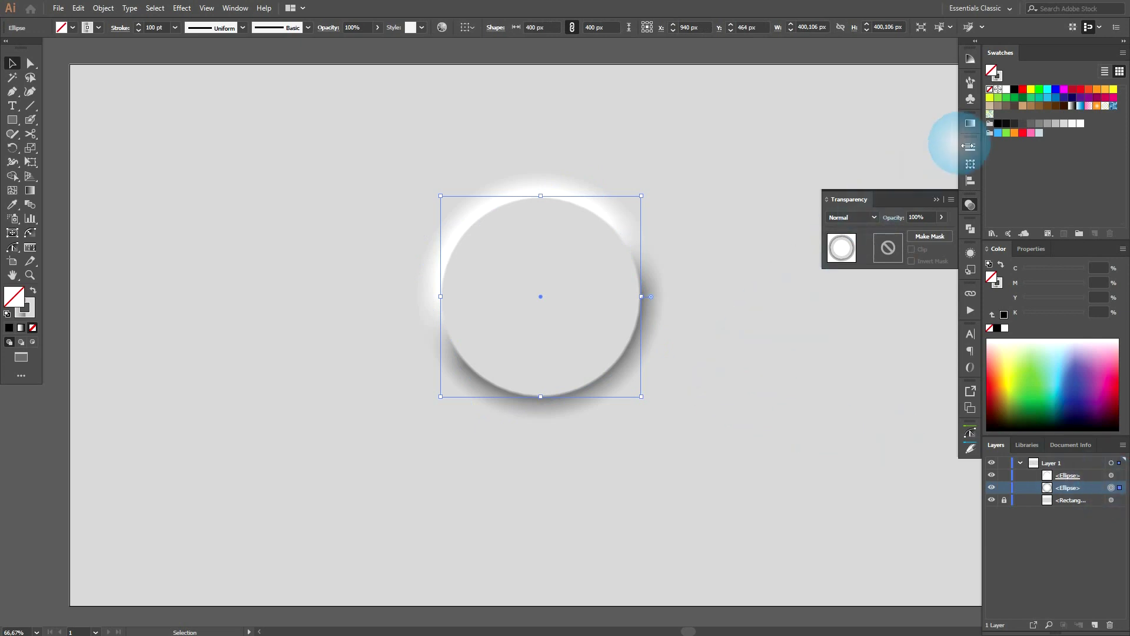
# - Apply a gradient to the shadow ellipse's stroke and move its middle stop to about 71%
pyautogui.click(970, 146)
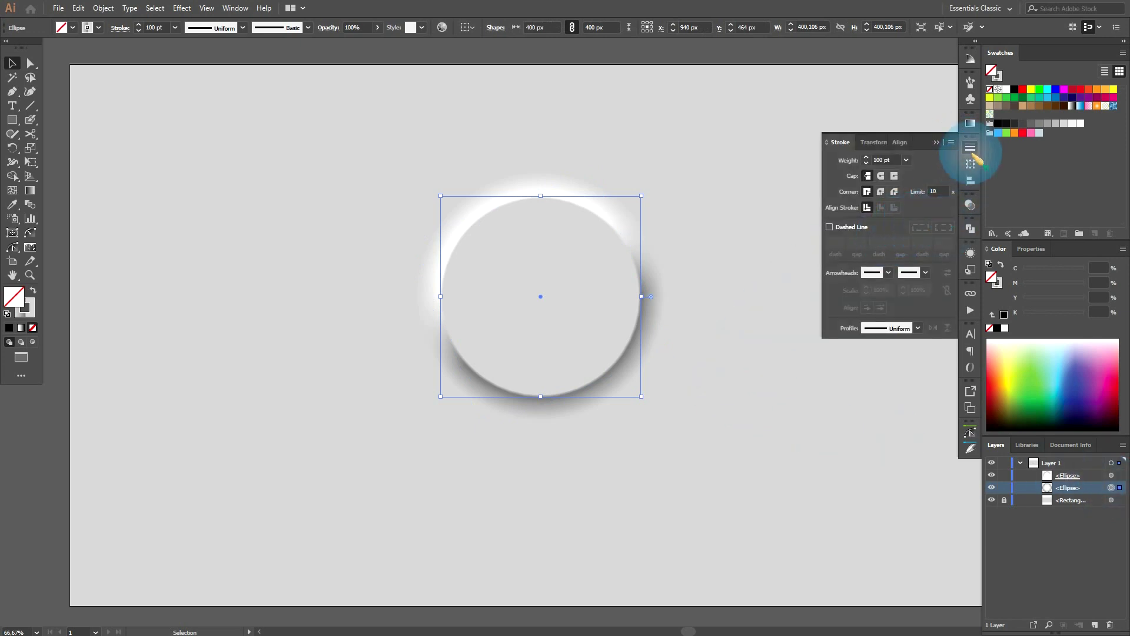
pyautogui.click(970, 123)
pyautogui.click(836, 164)
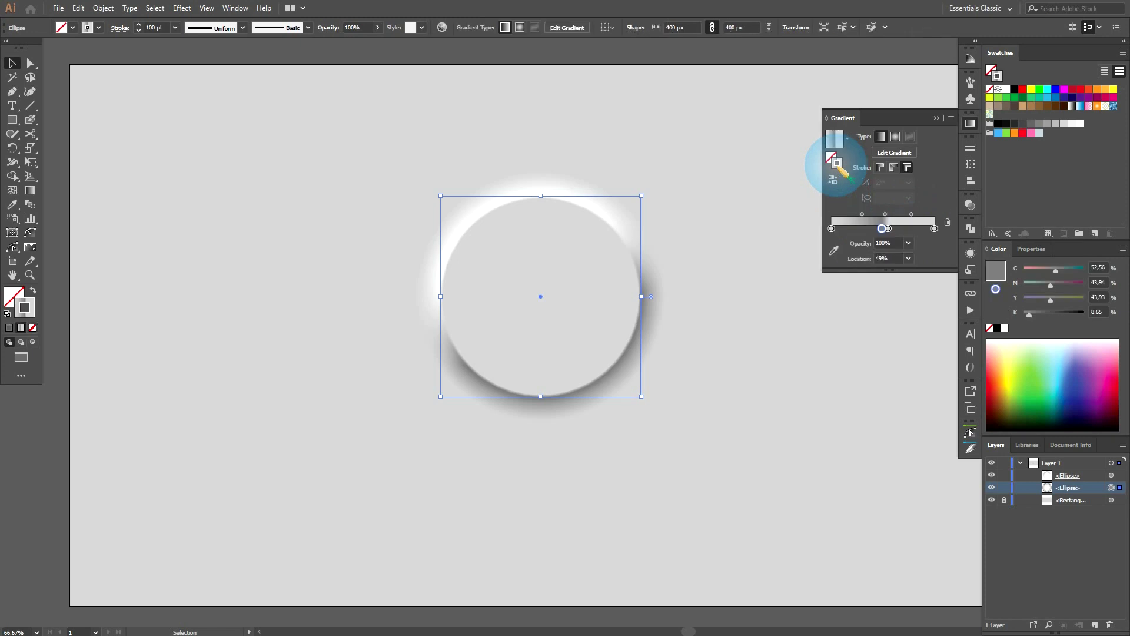
pyautogui.click(882, 228)
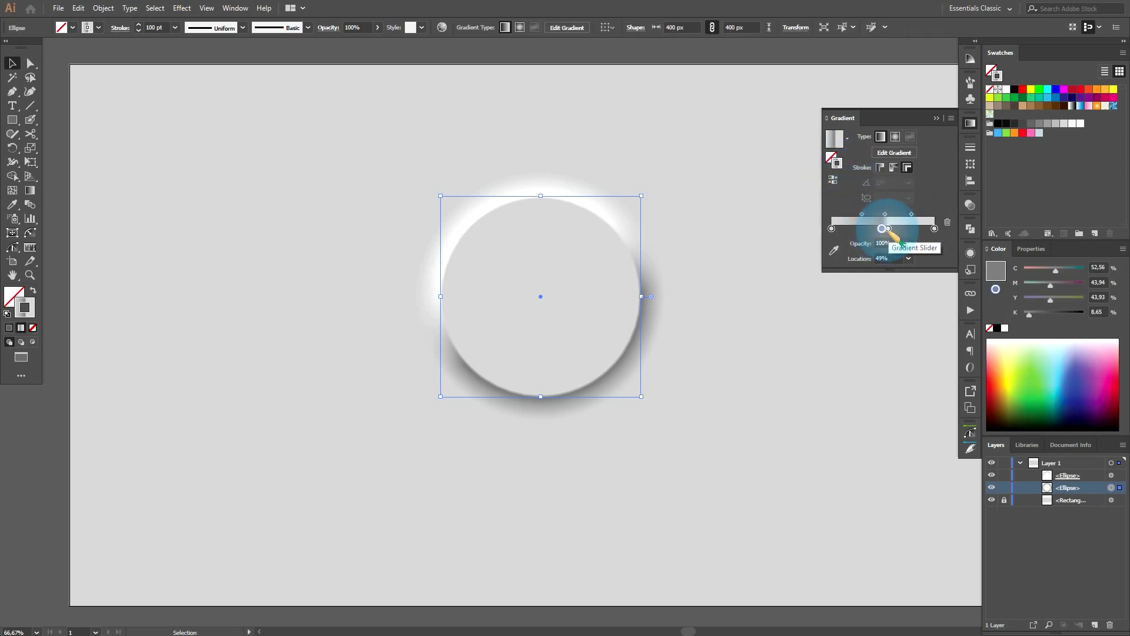
pyautogui.moveTo(882, 228); pyautogui.dragTo(884, 228)
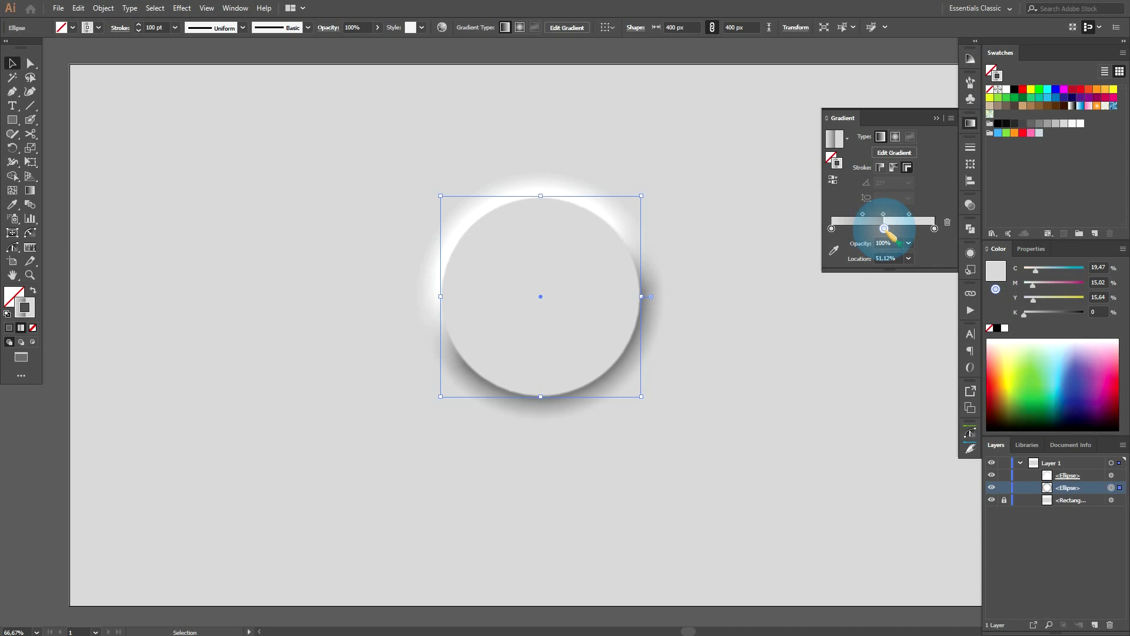
pyautogui.moveTo(883, 229); pyautogui.dragTo(905, 228)
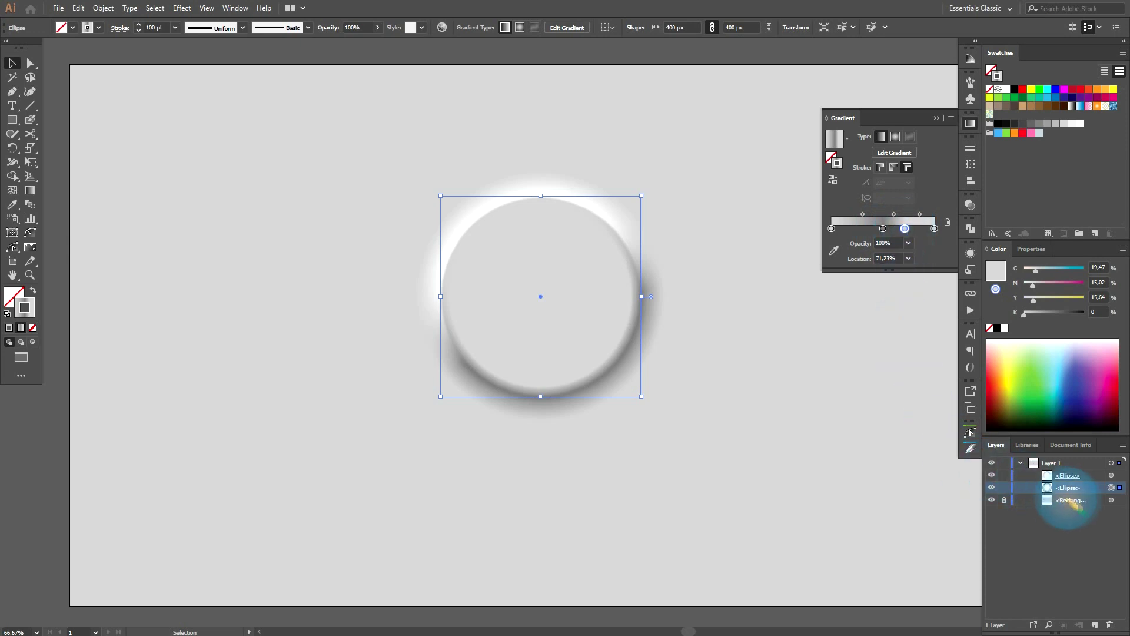
pyautogui.hotkey('ctrl', 'z')
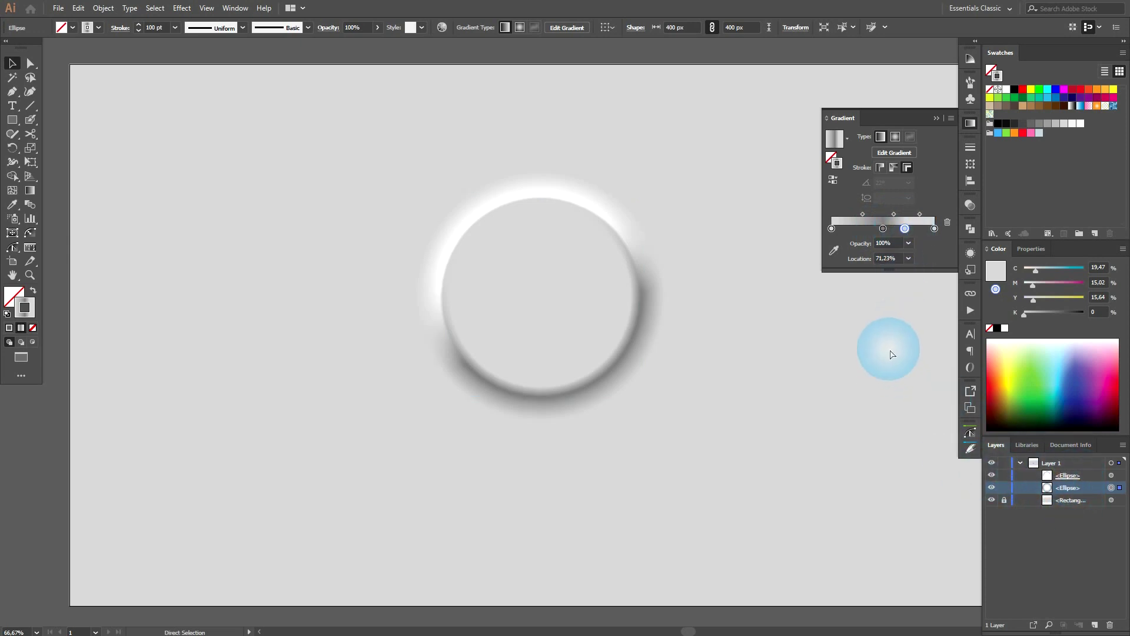
# - Deselect everything and lock the top ellipse in the Layers panel
pyautogui.click(518, 170)
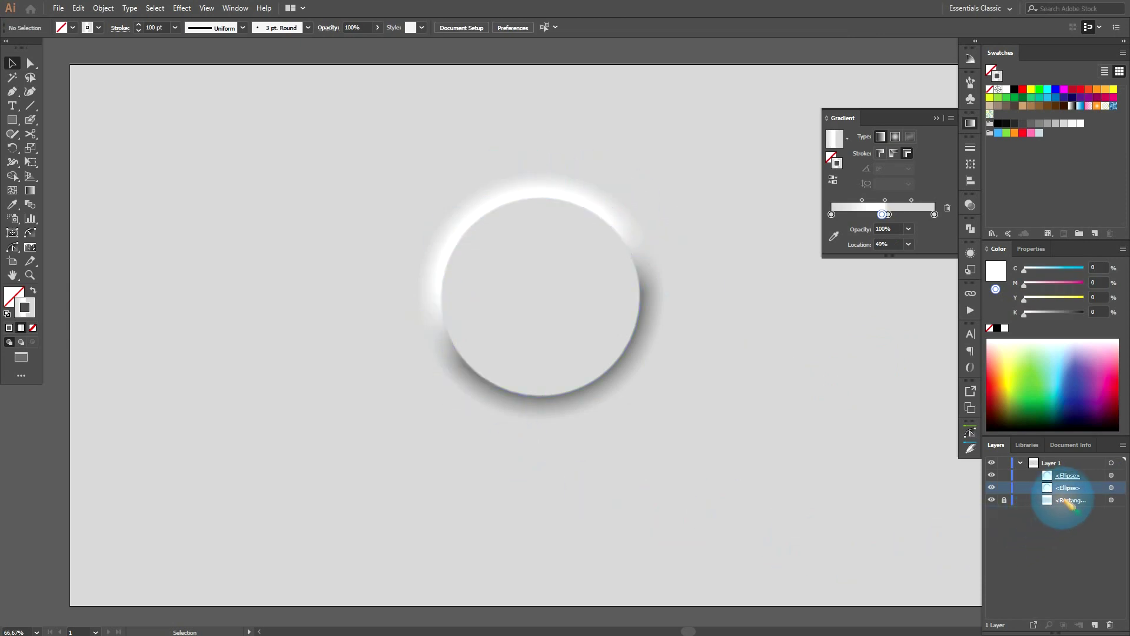
pyautogui.click(993, 487)
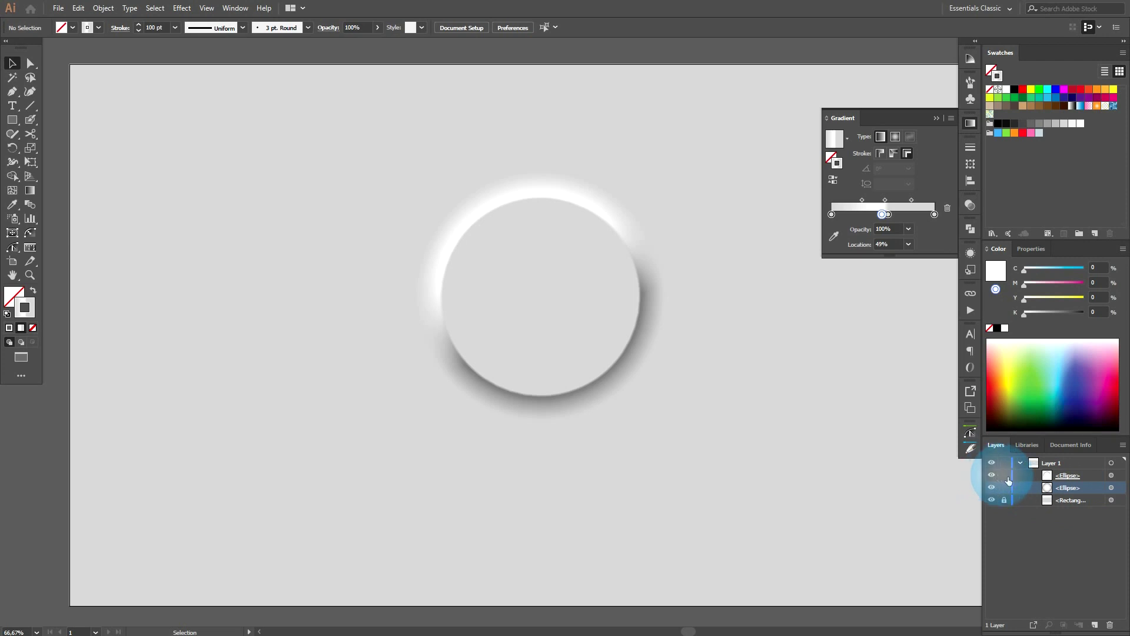
pyautogui.click(1005, 475)
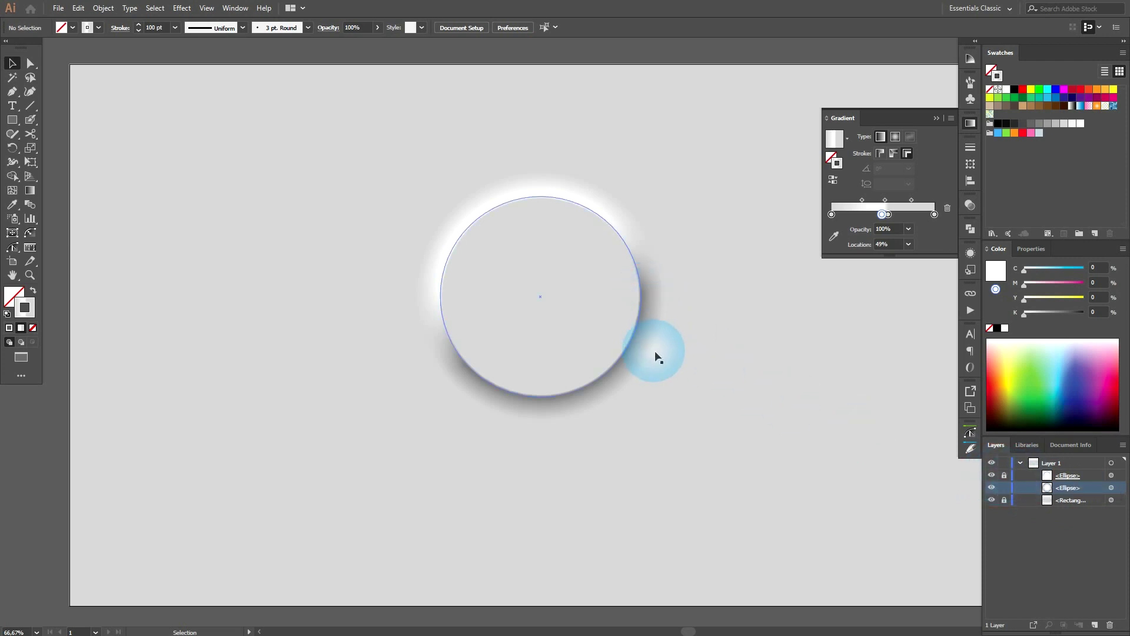
# - Paste a copy of the gradient-ringed ellipse in front, move it up the stack, remove its stroke
pyautogui.click(632, 363)
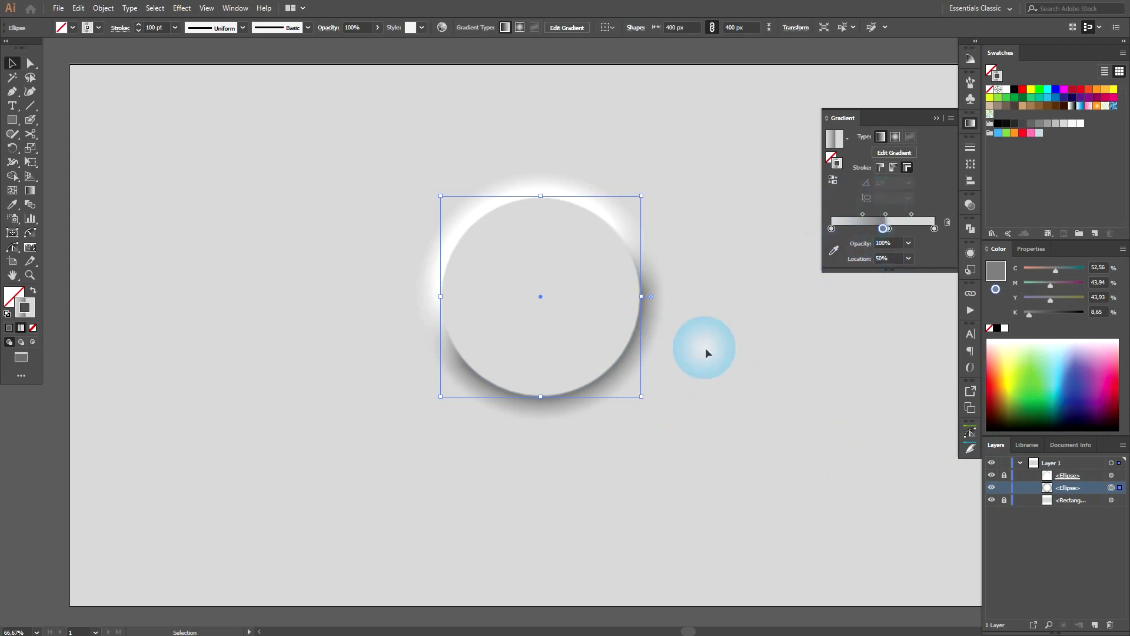
pyautogui.hotkey('ctrl', 'c')
pyautogui.hotkey('ctrl', 'f')
pyautogui.moveTo(1086, 488); pyautogui.dragTo(1094, 472)
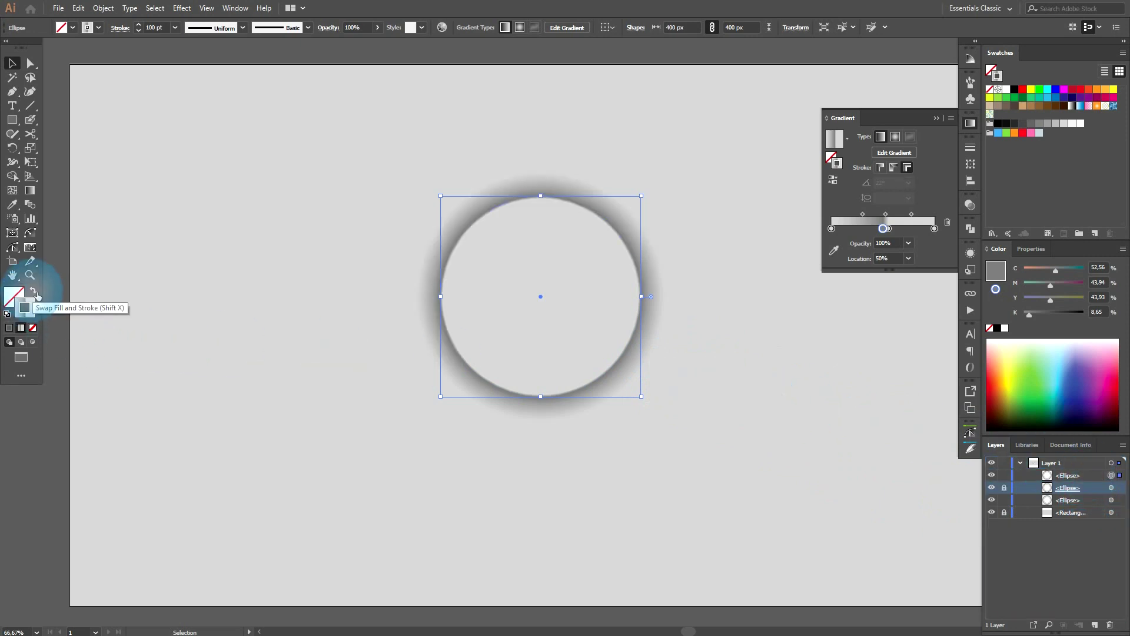
pyautogui.click(32, 327)
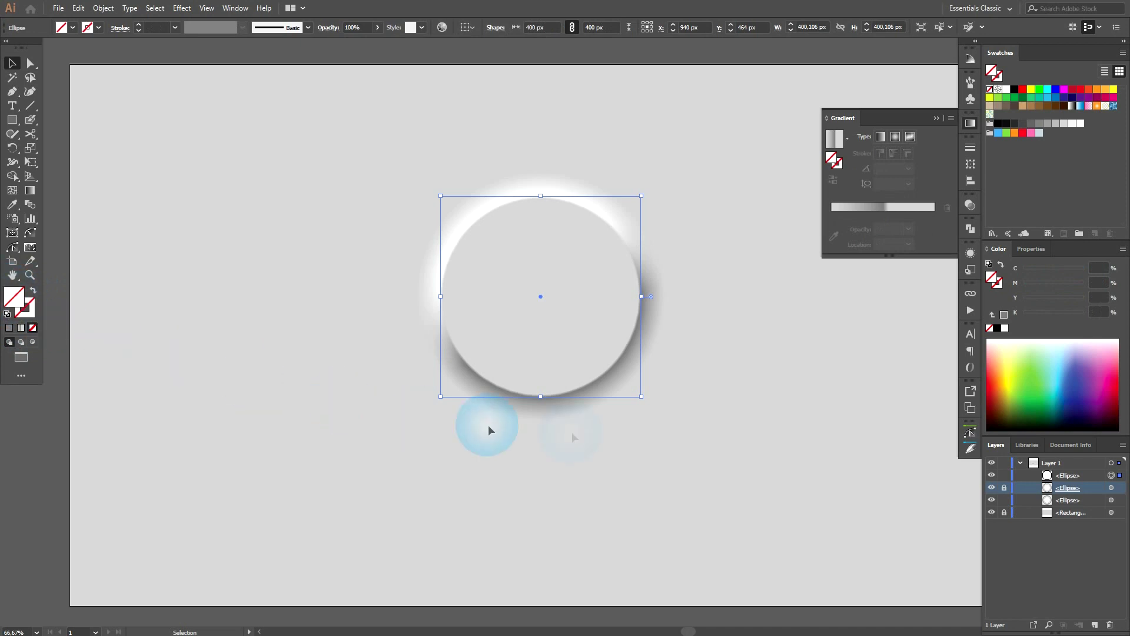
# - Give the copied ellipse a radial white-to-grey gradient and scale it to 366 px about its centre
pyautogui.click(880, 137)
pyautogui.click(895, 137)
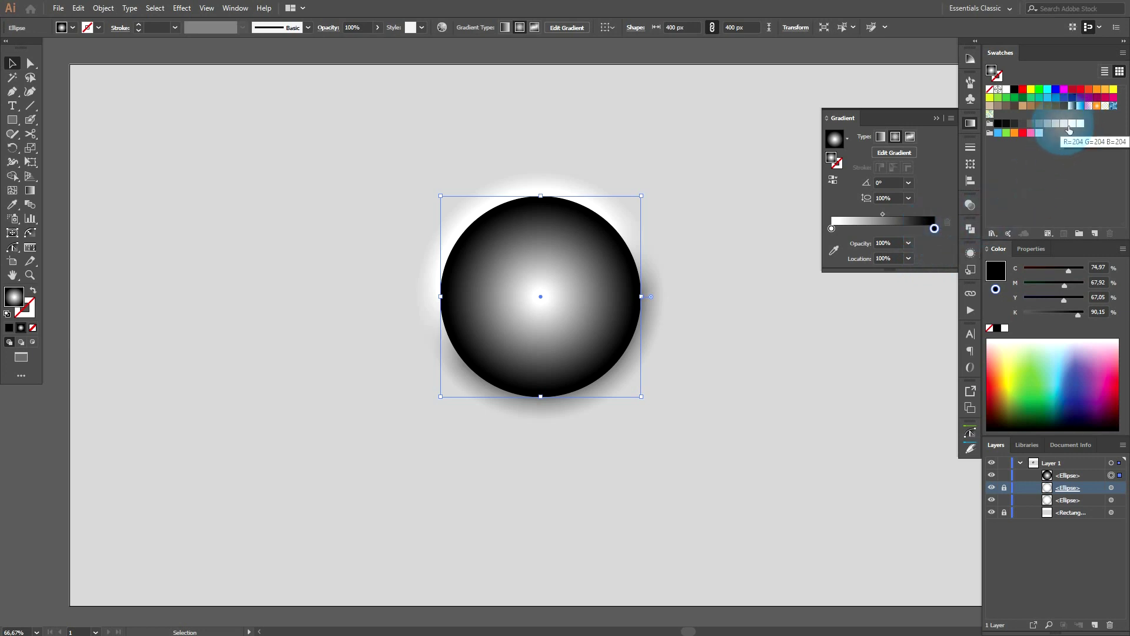
pyautogui.moveTo(1068, 130); pyautogui.dragTo(936, 232)
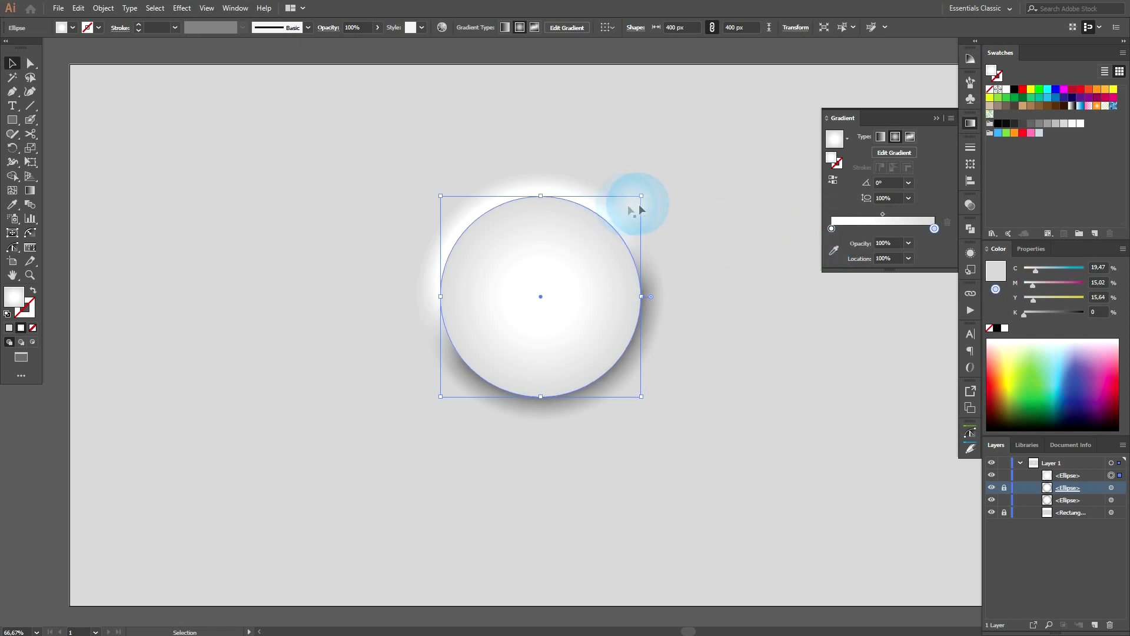
pyautogui.moveTo(644, 199); pyautogui.dragTo(639, 201)
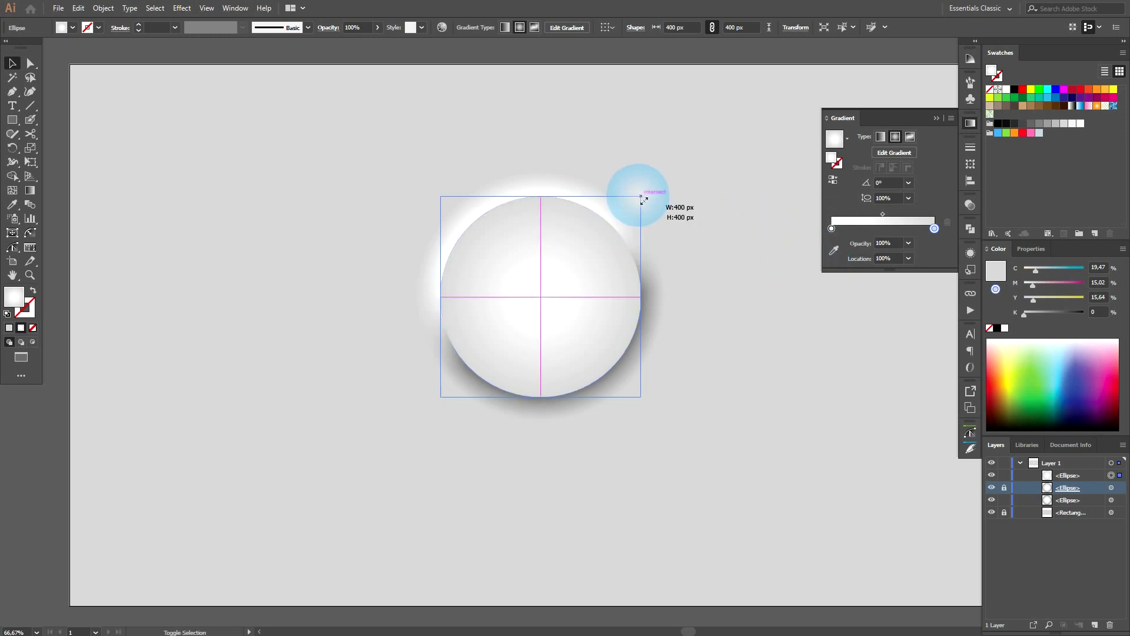
pyautogui.moveTo(640, 202); pyautogui.dragTo(637, 204)
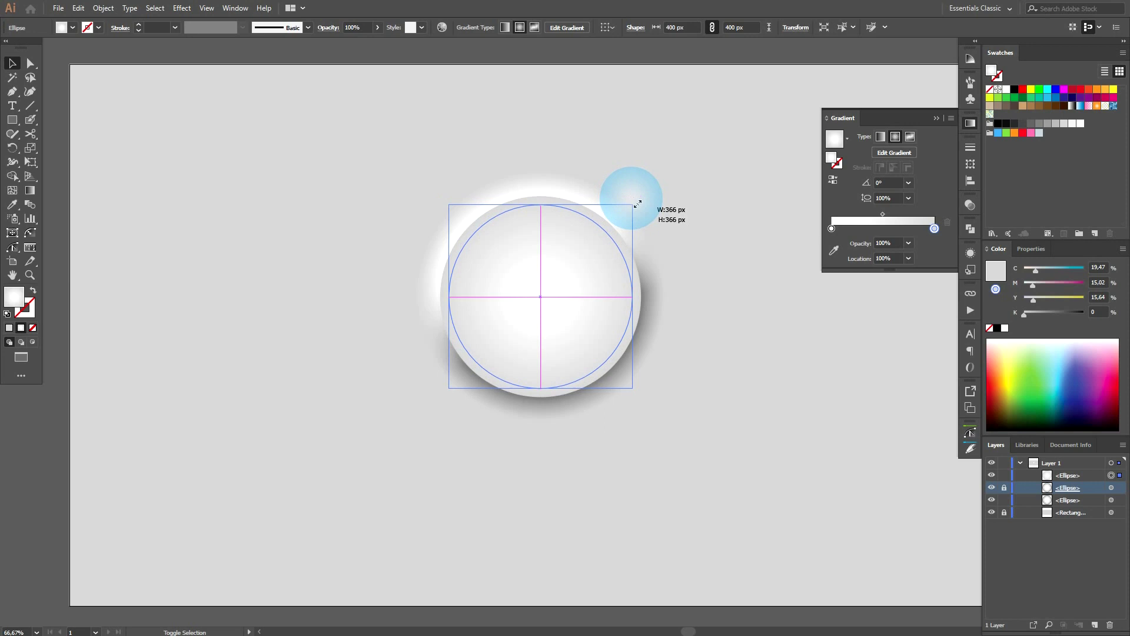
pyautogui.click(778, 347)
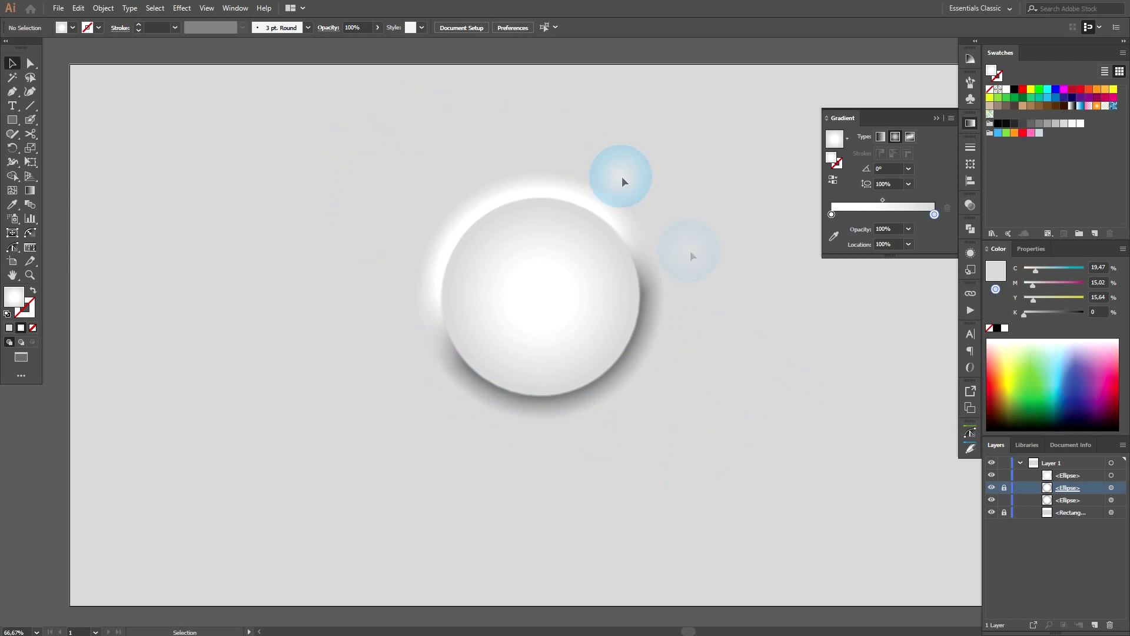
# - Unlock the second ellipse, select all three button ellipses and move the button left
pyautogui.click(1004, 487)
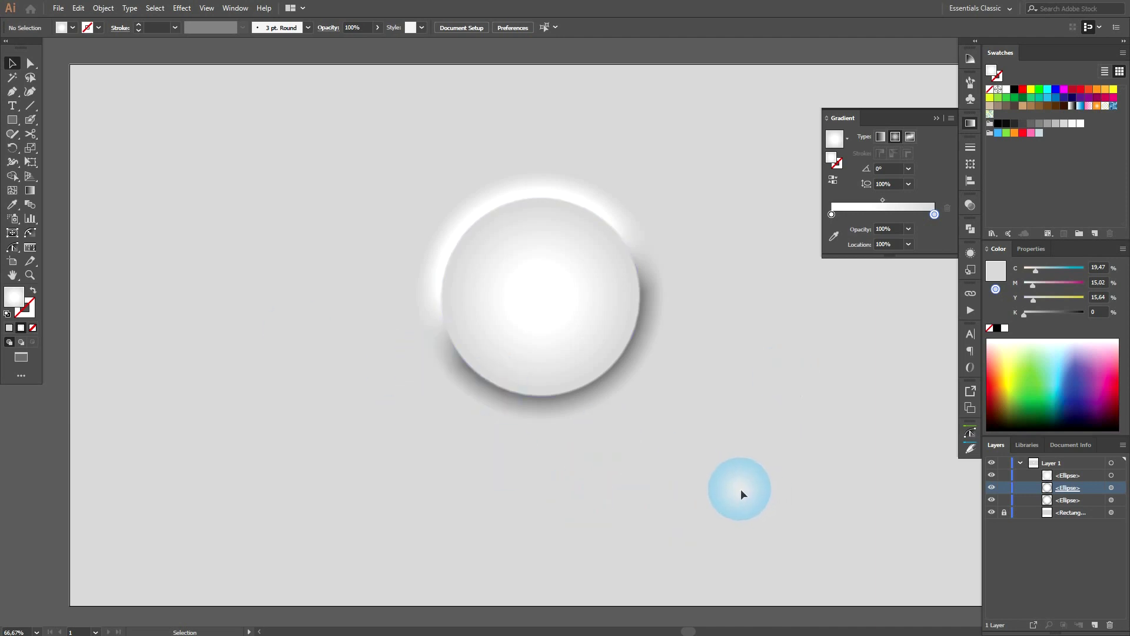
pyautogui.moveTo(724, 443); pyautogui.dragTo(318, 192)
pyautogui.moveTo(616, 364); pyautogui.dragTo(346, 373)
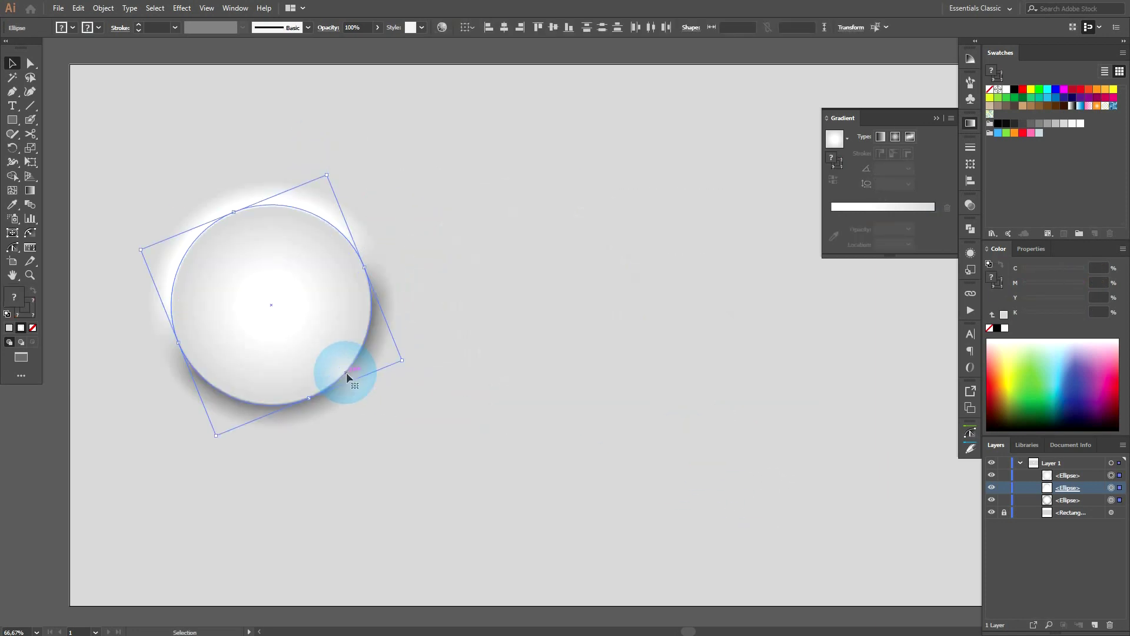
# - Alt-drag a copy of the button 766 px right and delete its gradient face circle
pyautogui.moveTo(348, 372); pyautogui.dragTo(748, 378)
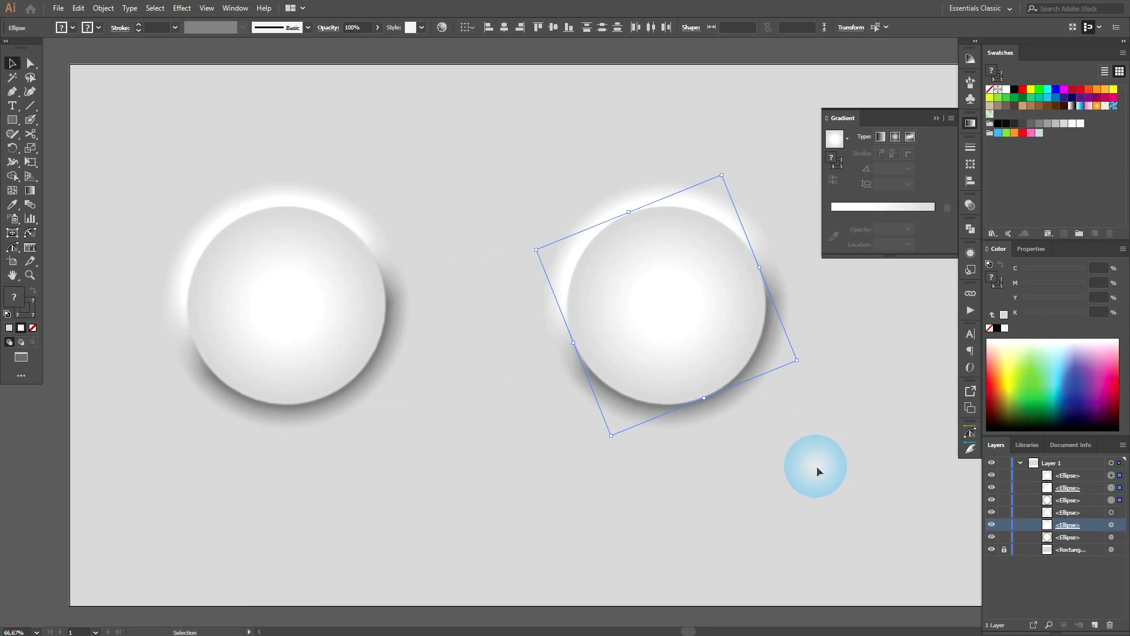
pyautogui.click(688, 321)
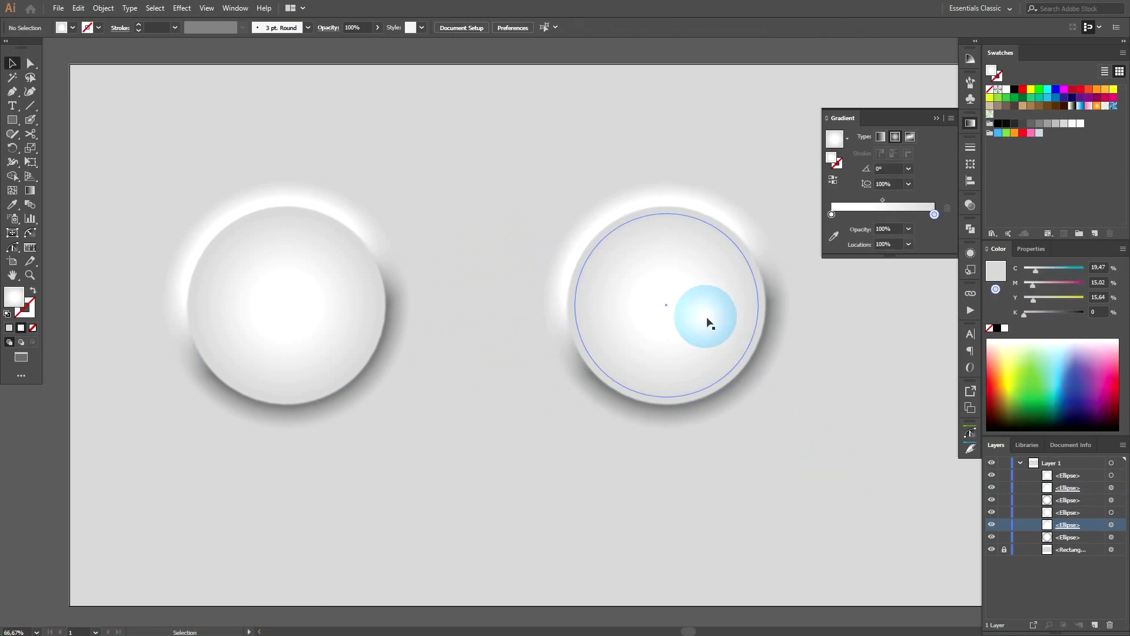
pyautogui.click(706, 318)
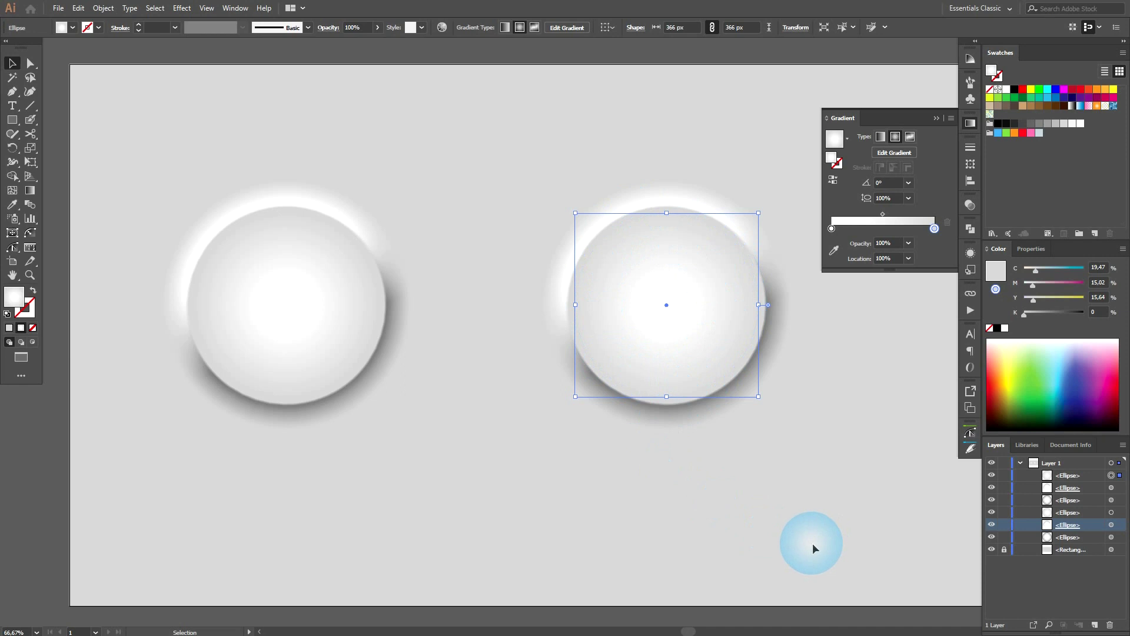
pyautogui.press('Delete')
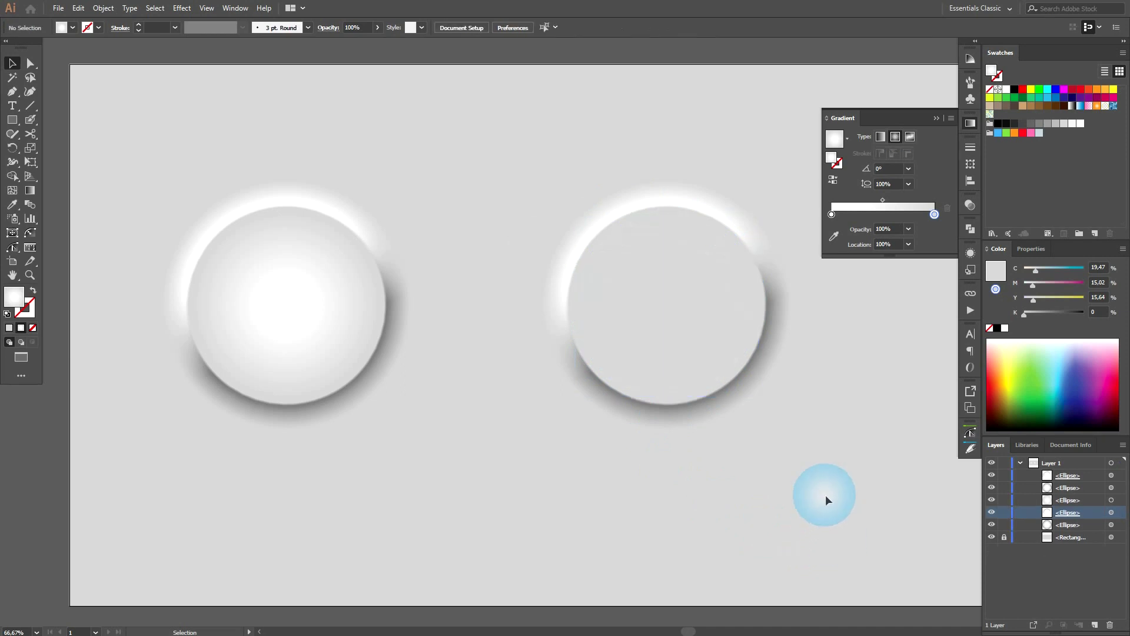
# - Reverse the stroke gradients on both rim ellipses of the right circle, then deselect
pyautogui.click(761, 390)
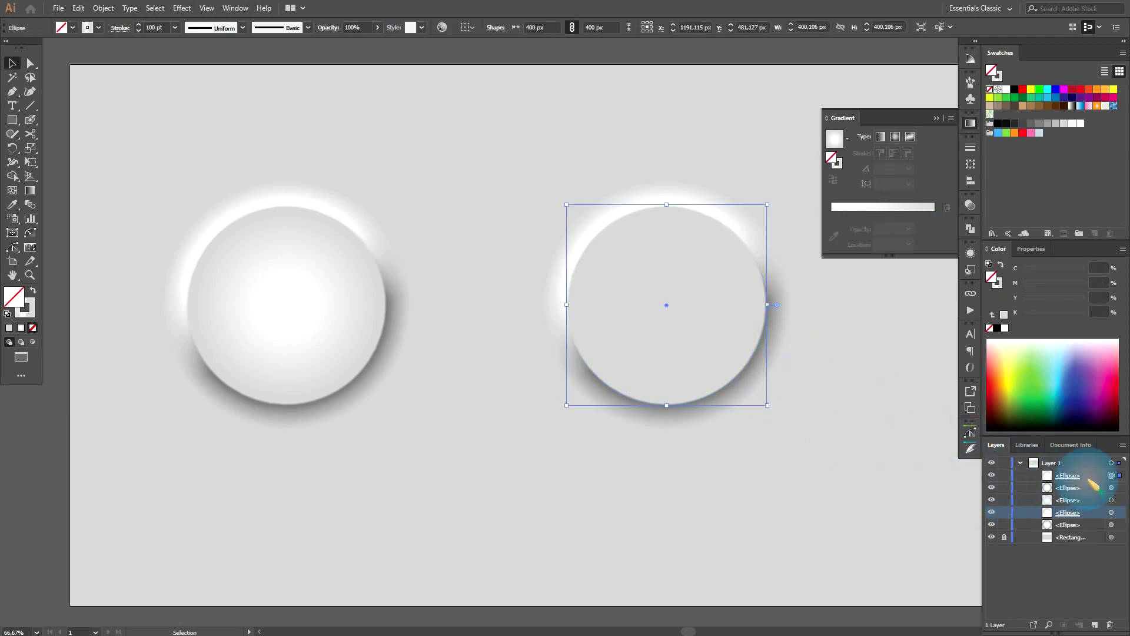
pyautogui.click(838, 166)
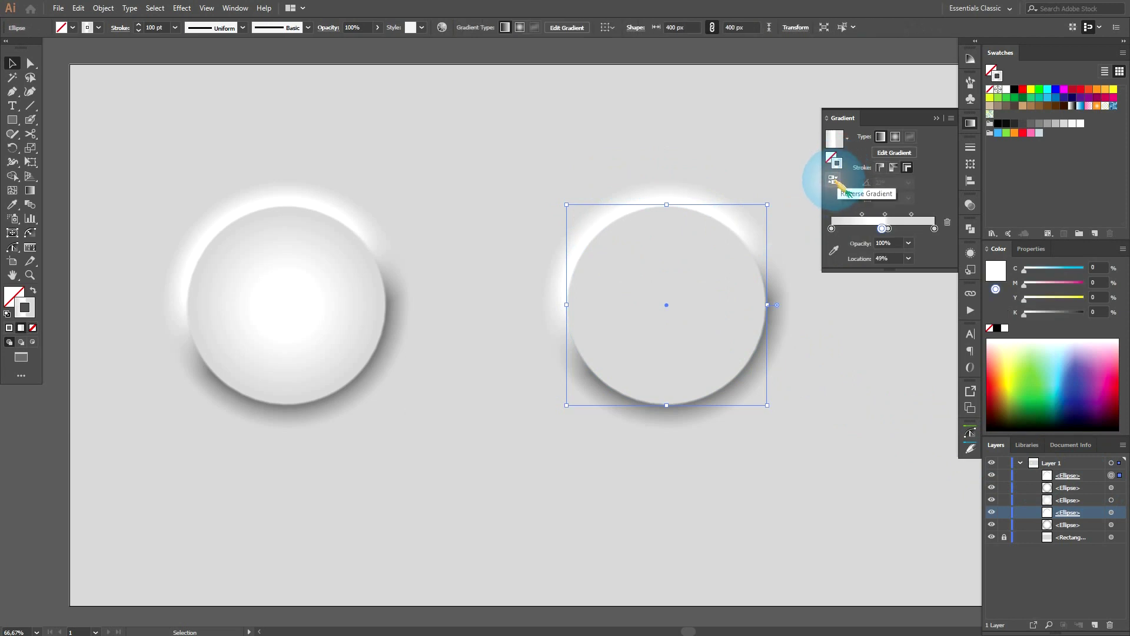
pyautogui.click(834, 180)
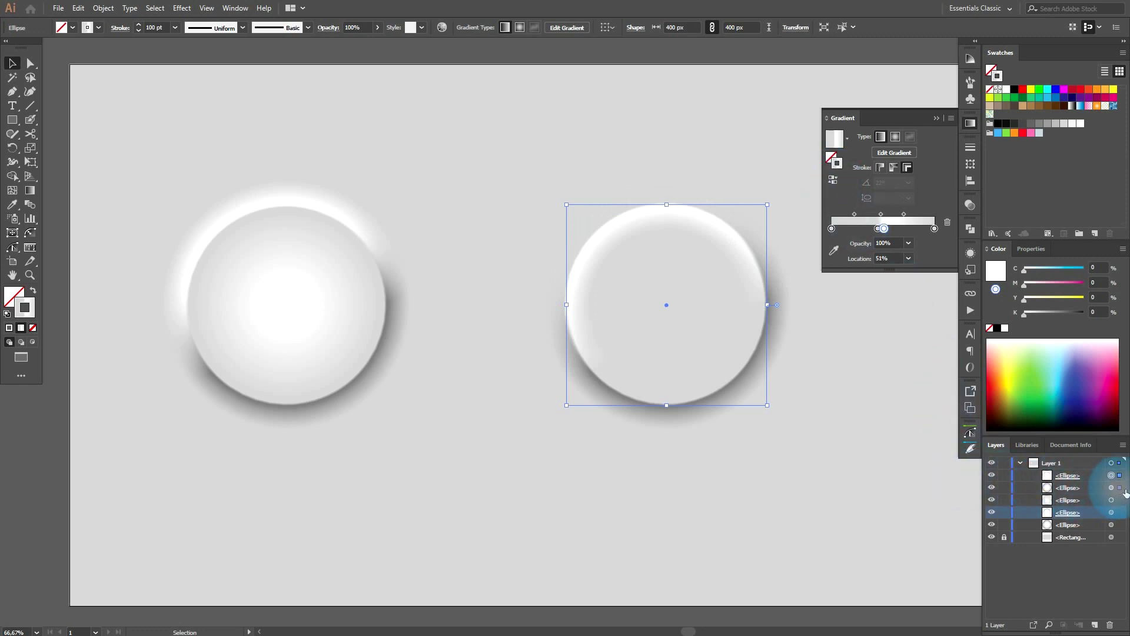
pyautogui.click(1111, 487)
pyautogui.click(834, 180)
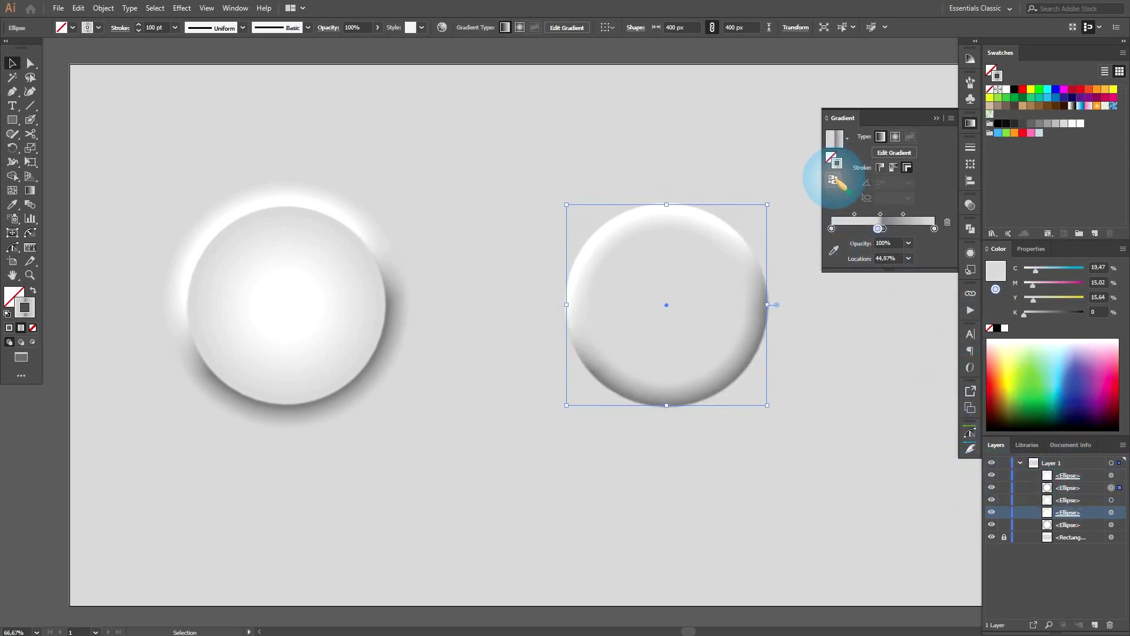
pyautogui.click(843, 407)
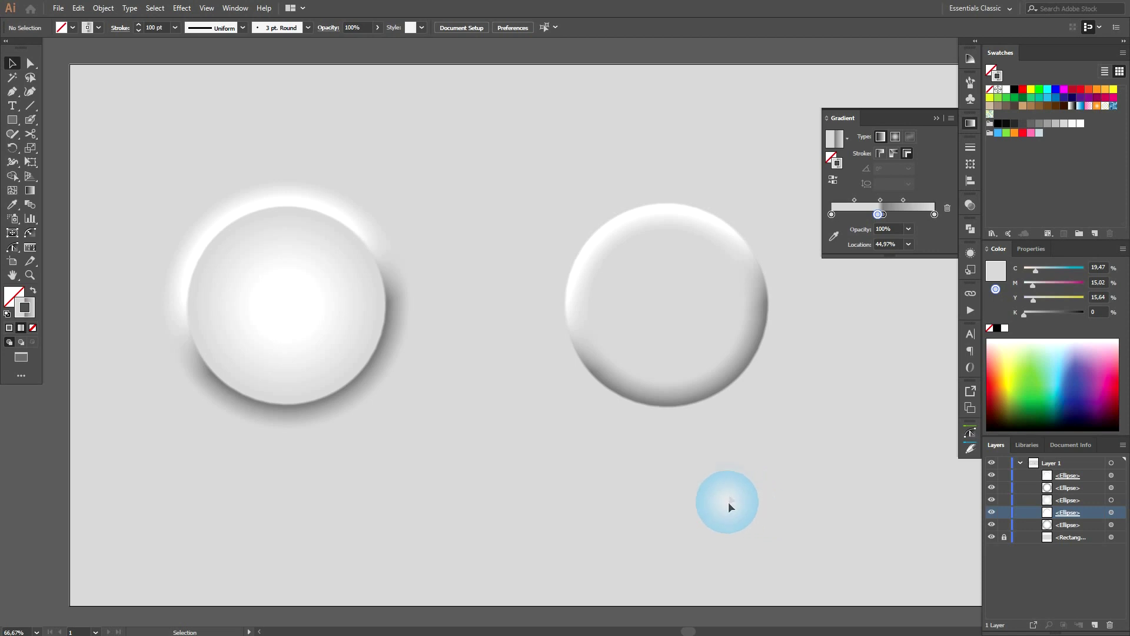
pyautogui.click(706, 212)
pyautogui.click(505, 391)
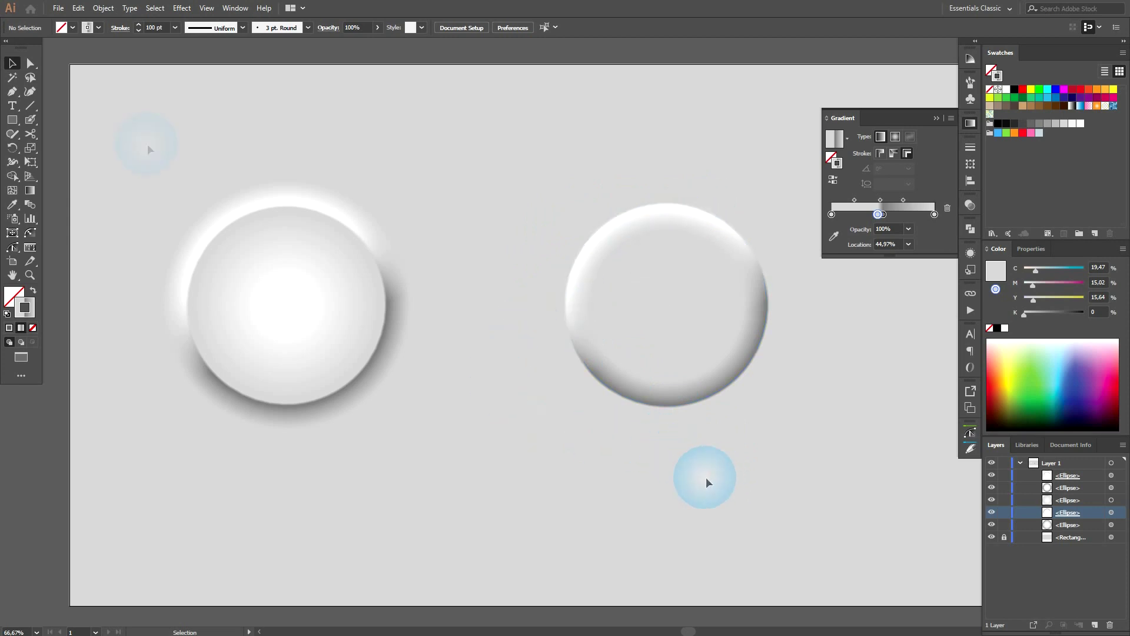
pyautogui.moveTo(12, 120); pyautogui.dragTo(71, 131)
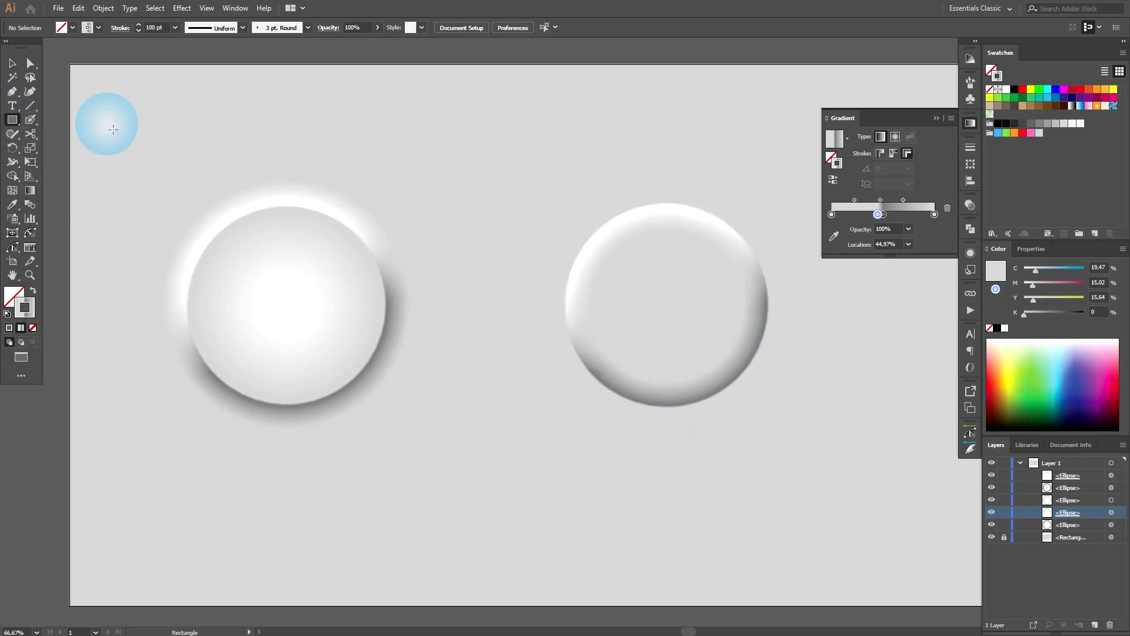
# - Draw a white, strokeless 407 × 93 px rectangle, round its ends to 46.5 px, and move it above the circles
pyautogui.moveTo(468, 130); pyautogui.dragTo(671, 177)
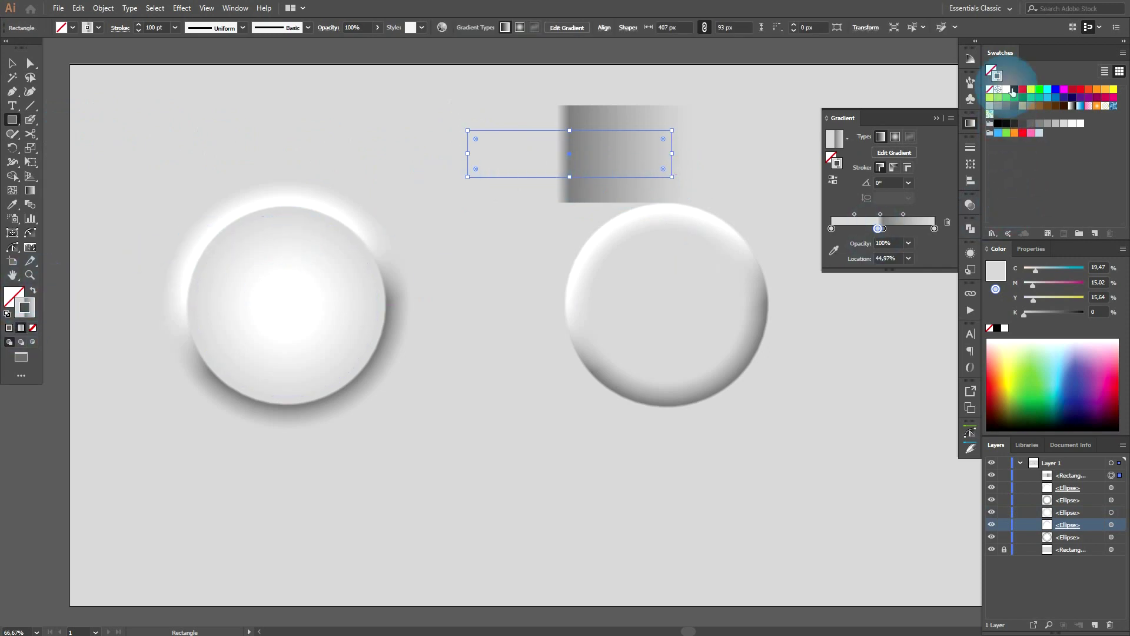
pyautogui.click(1007, 89)
pyautogui.click(33, 291)
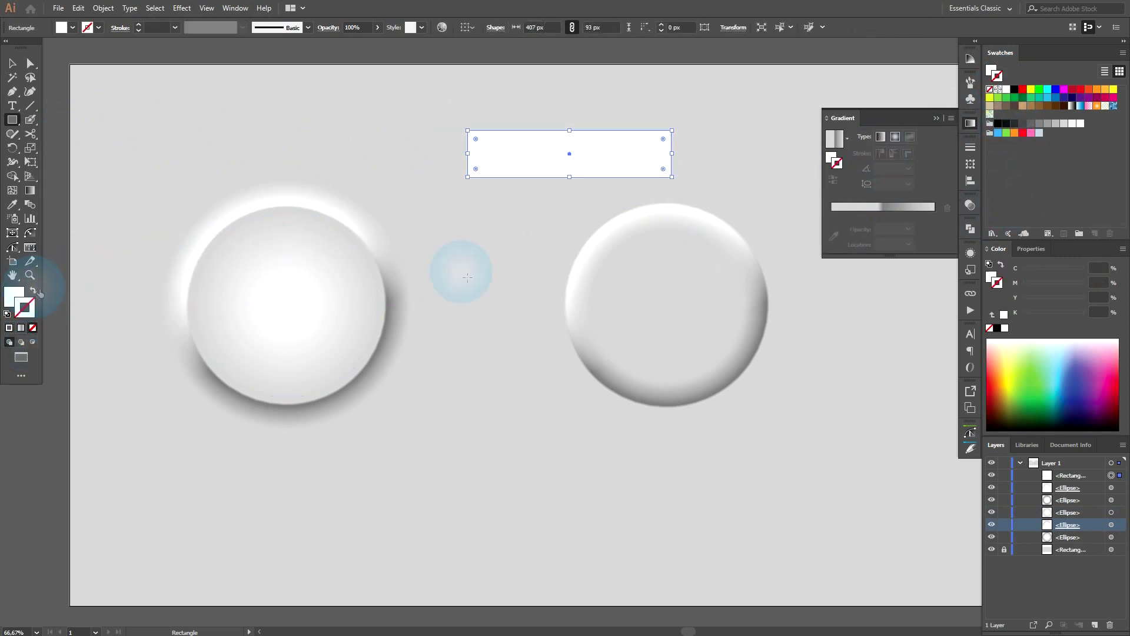
pyautogui.moveTo(476, 139); pyautogui.dragTo(527, 166)
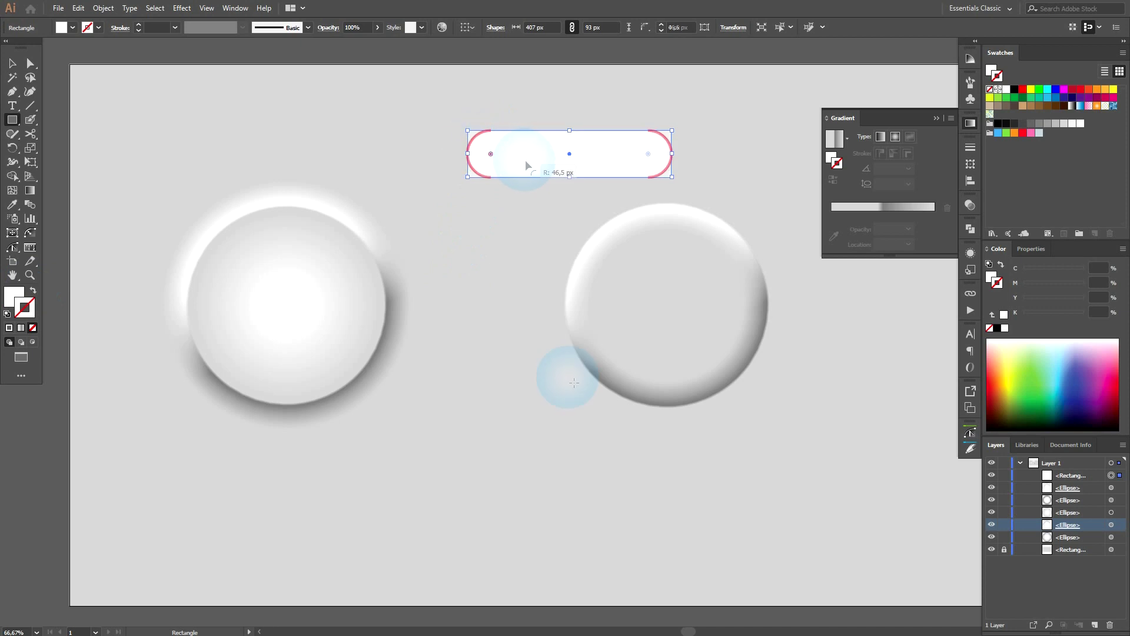
pyautogui.press('v')
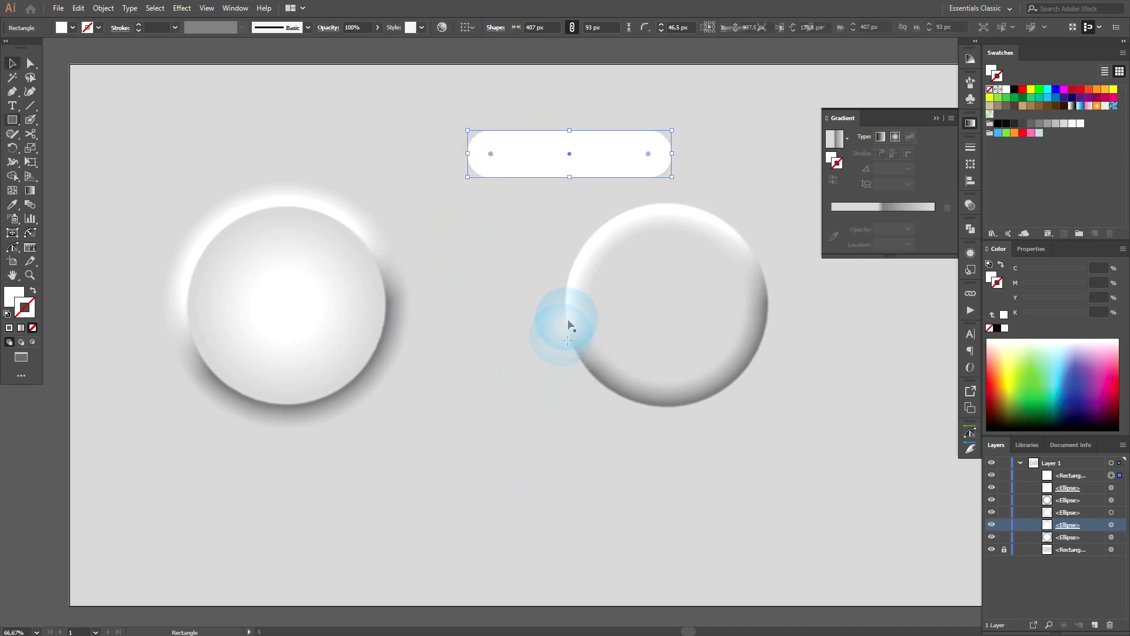
pyautogui.moveTo(616, 168); pyautogui.dragTo(555, 137)
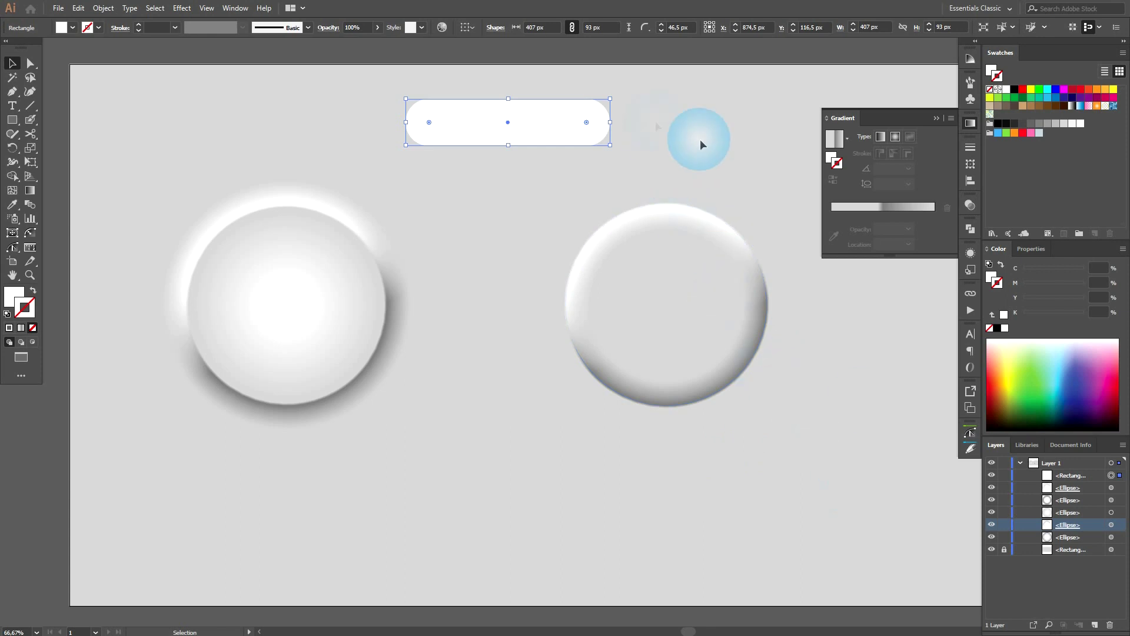
pyautogui.moveTo(799, 460); pyautogui.dragTo(528, 174)
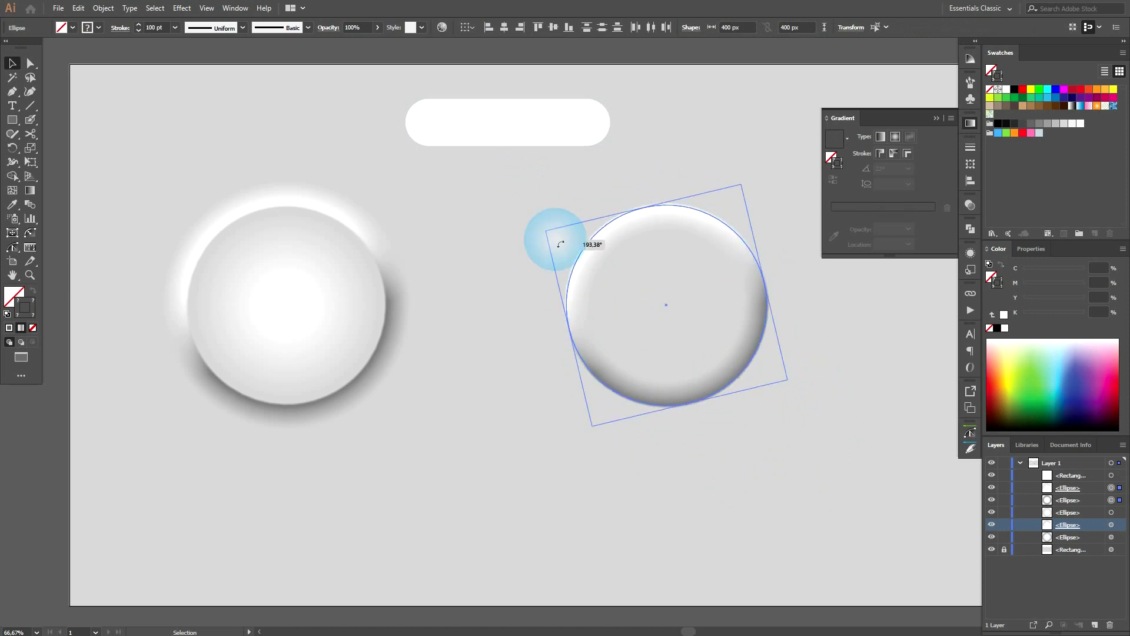
# - Rotate the right inset circle about 180° so its shadow sits upper-left and highlight lower-right
pyautogui.moveTo(808, 365); pyautogui.dragTo(539, 287)
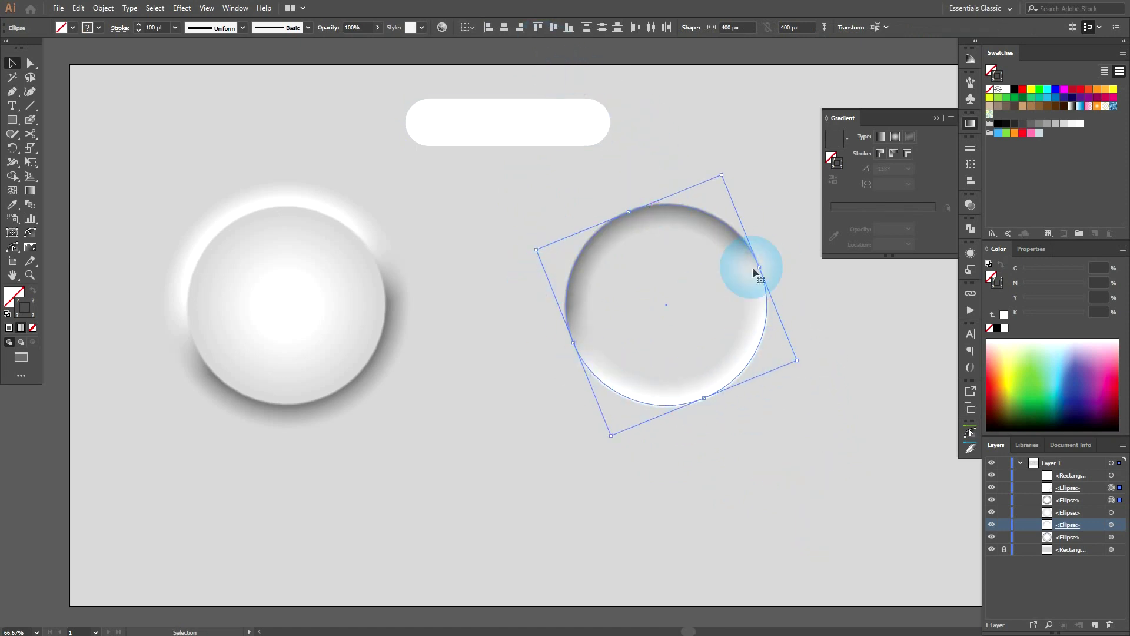
pyautogui.click(830, 508)
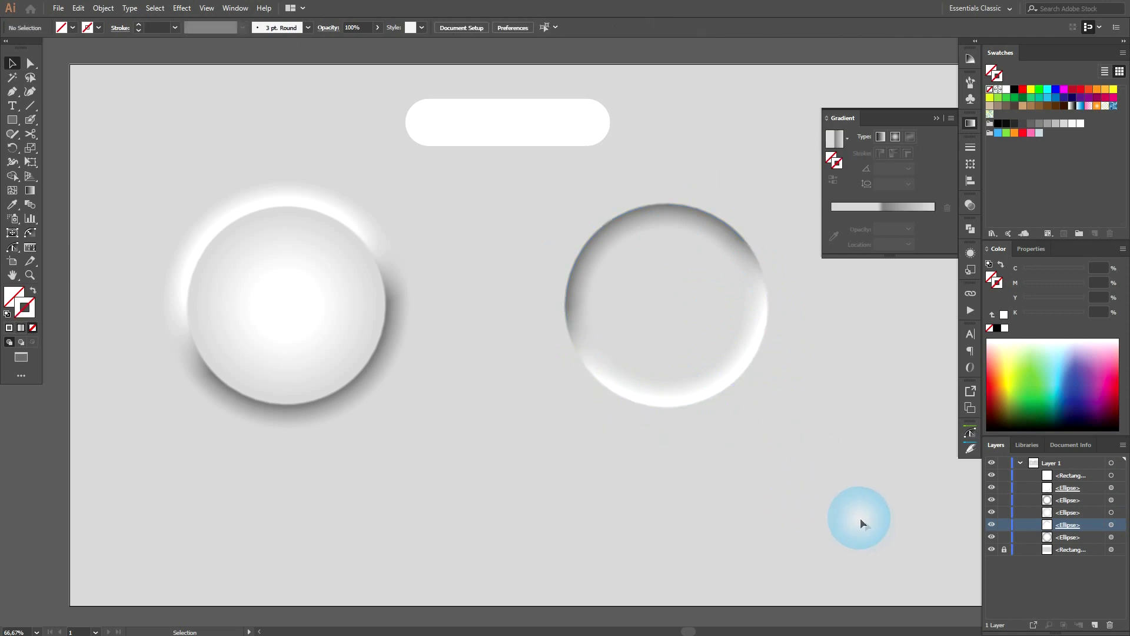